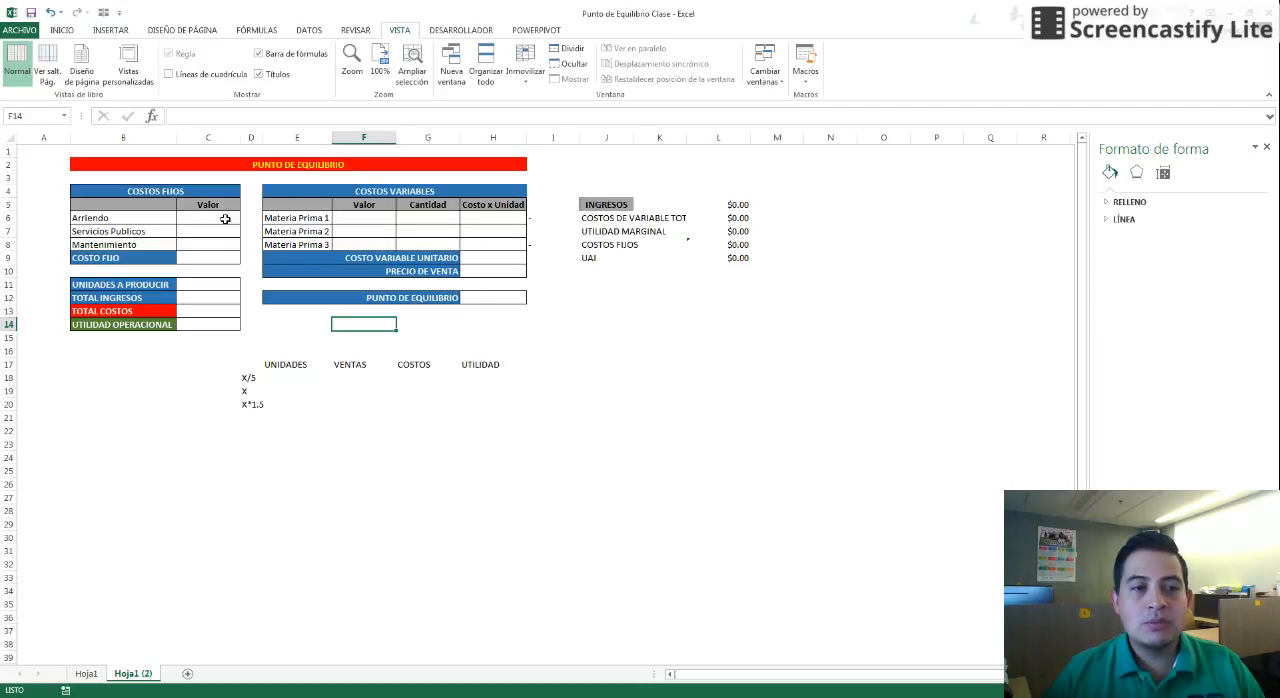
Review the break-even template's fixed costs, variable costs, results and income summary tables
left_click_drag(137, 164, 737, 417)
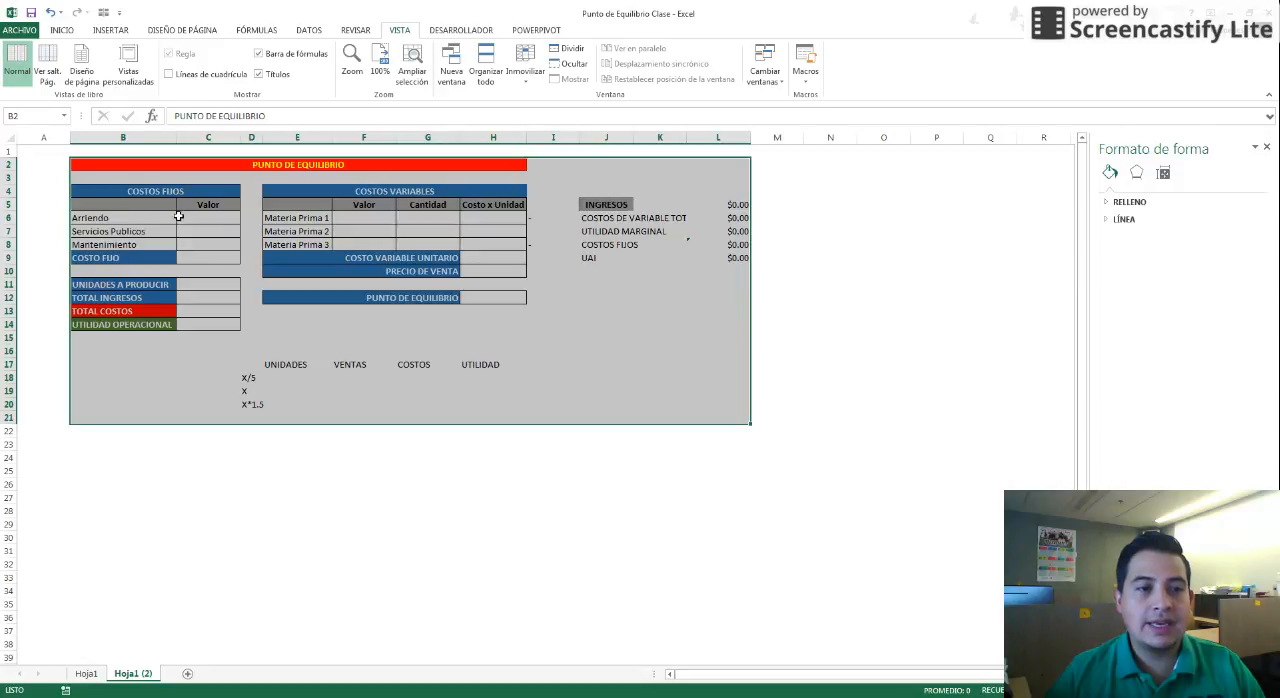
left_click(184, 216)
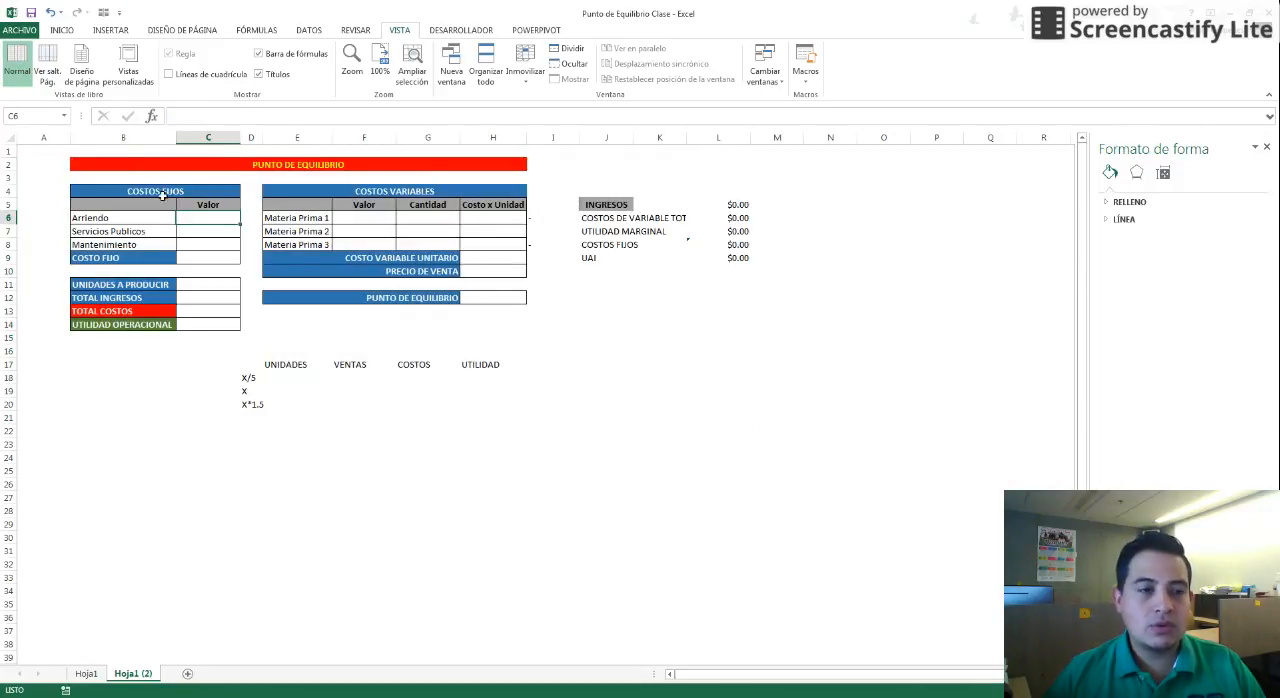
left_click_drag(158, 193, 158, 256)
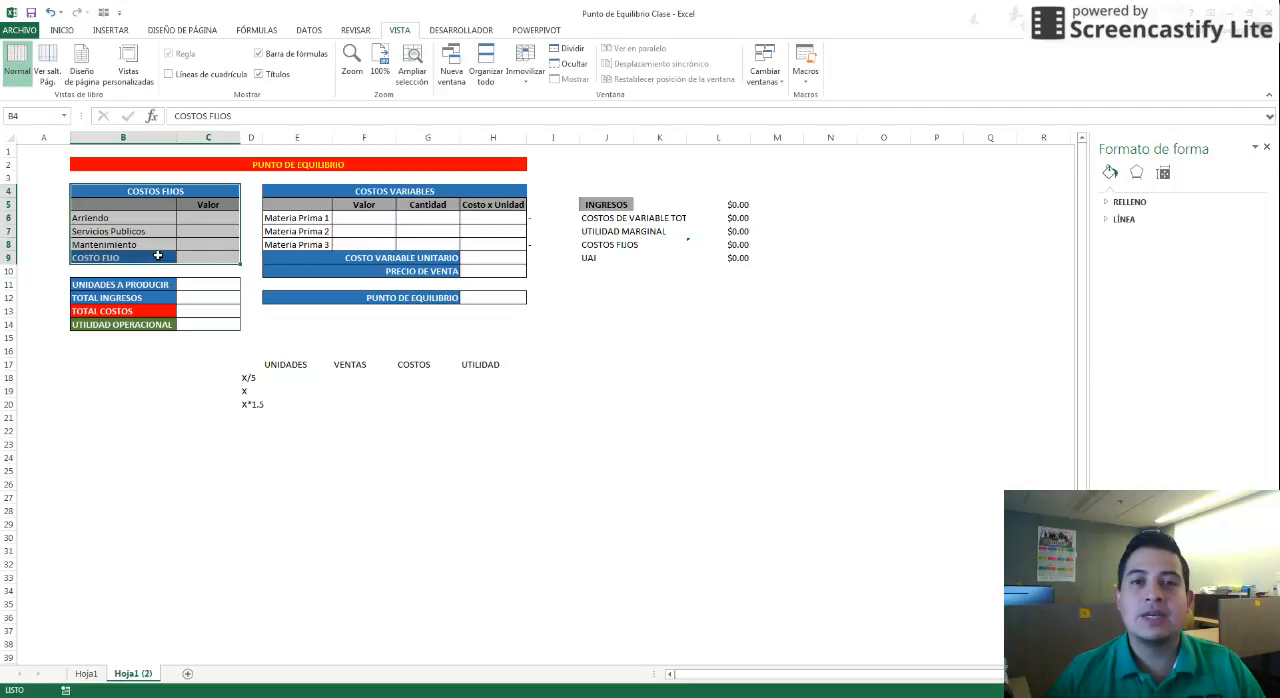
left_click_drag(315, 195, 493, 274)
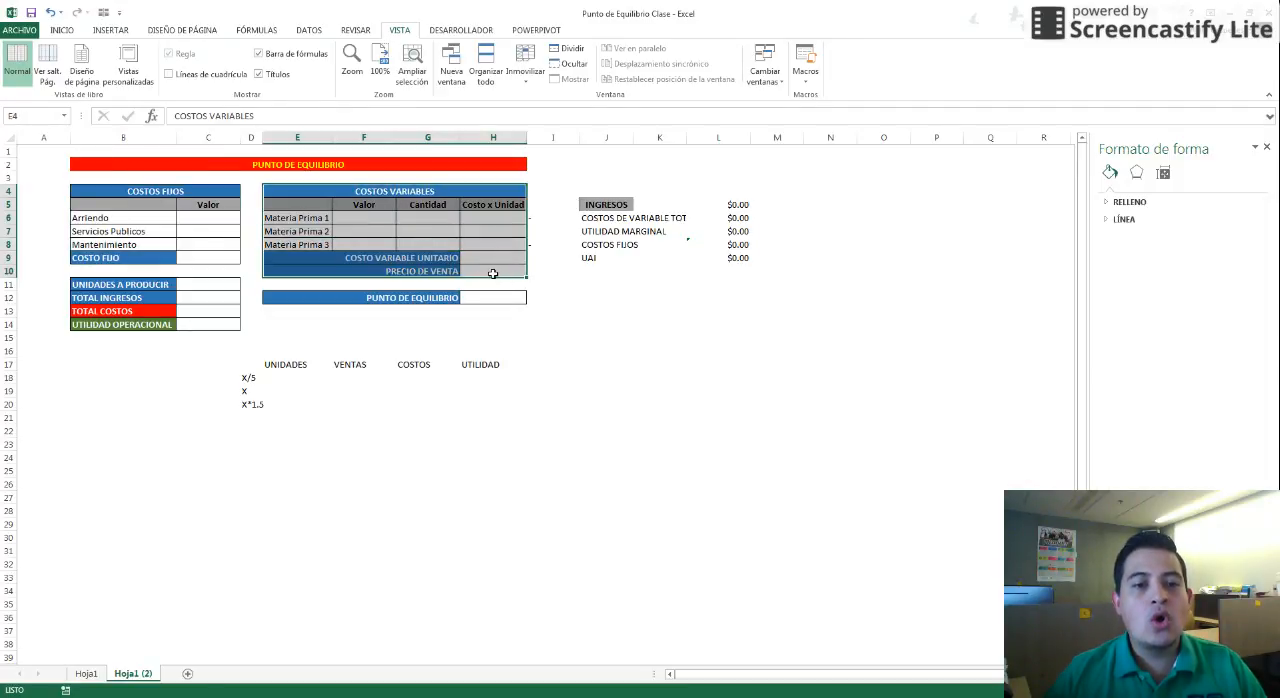
left_click(493, 274)
left_click_drag(117, 285, 200, 322)
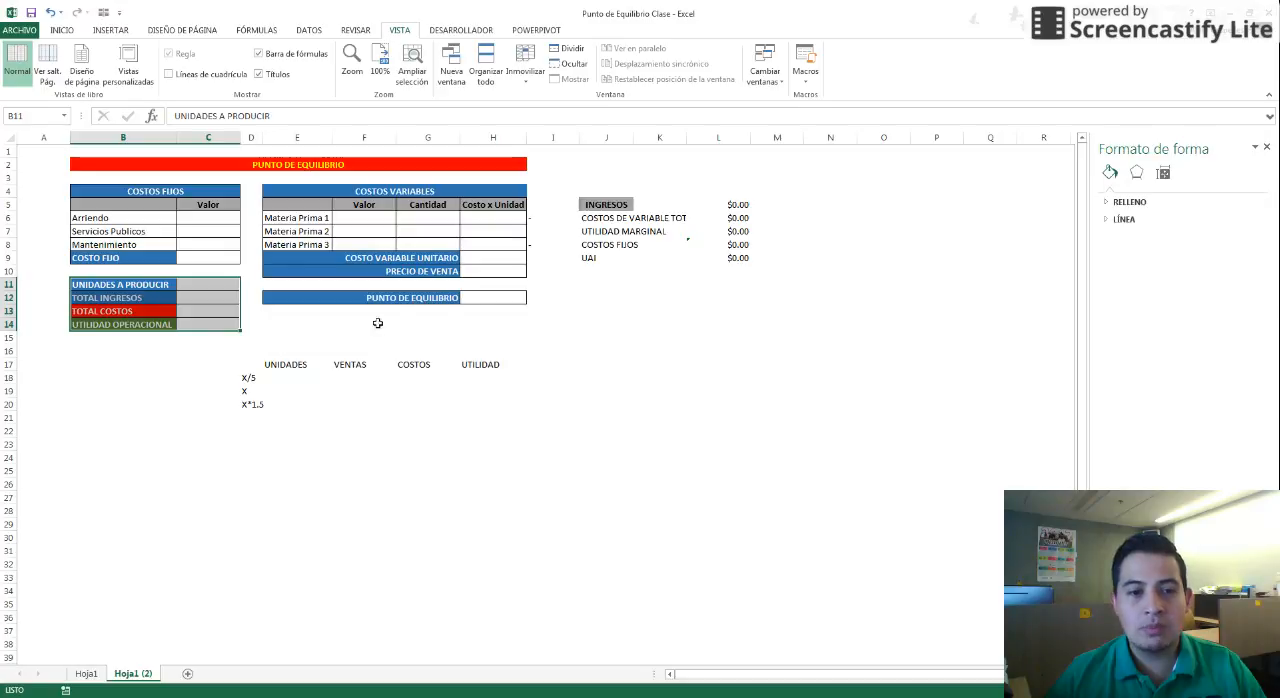
left_click(485, 300)
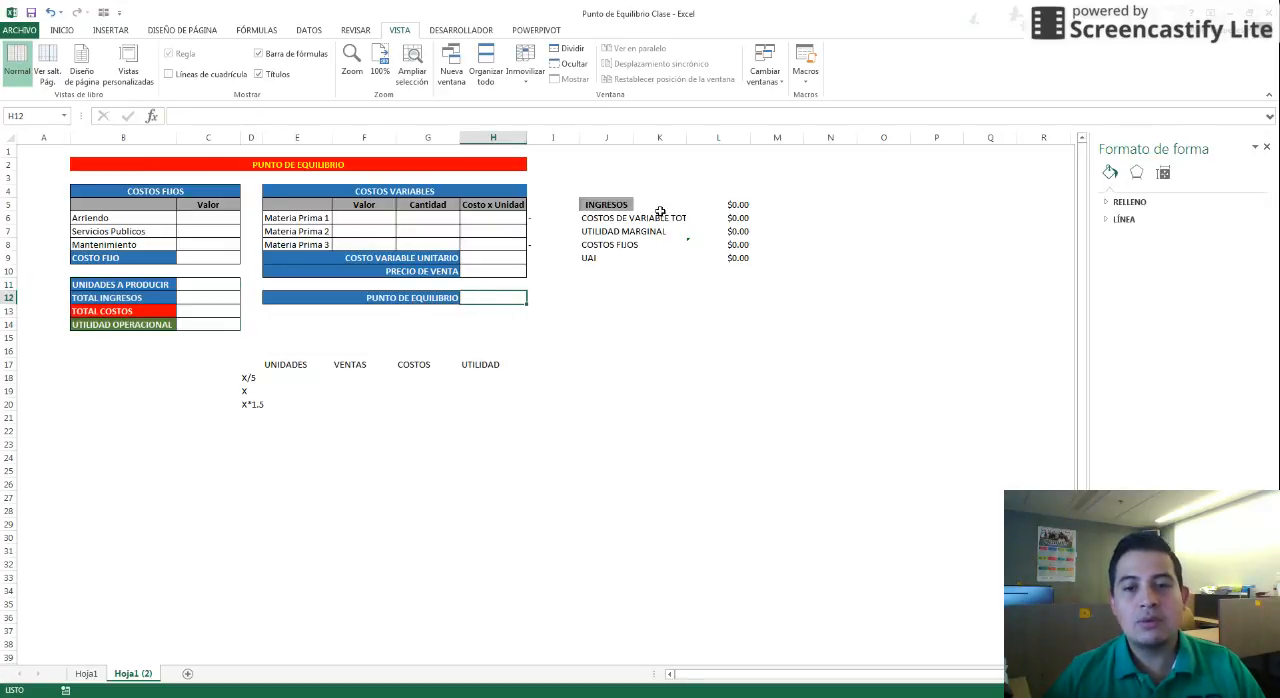
Clear the amounts in the income summary column beside INGRESOS through UAI
left_click_drag(722, 202, 722, 256)
left_click(604, 311)
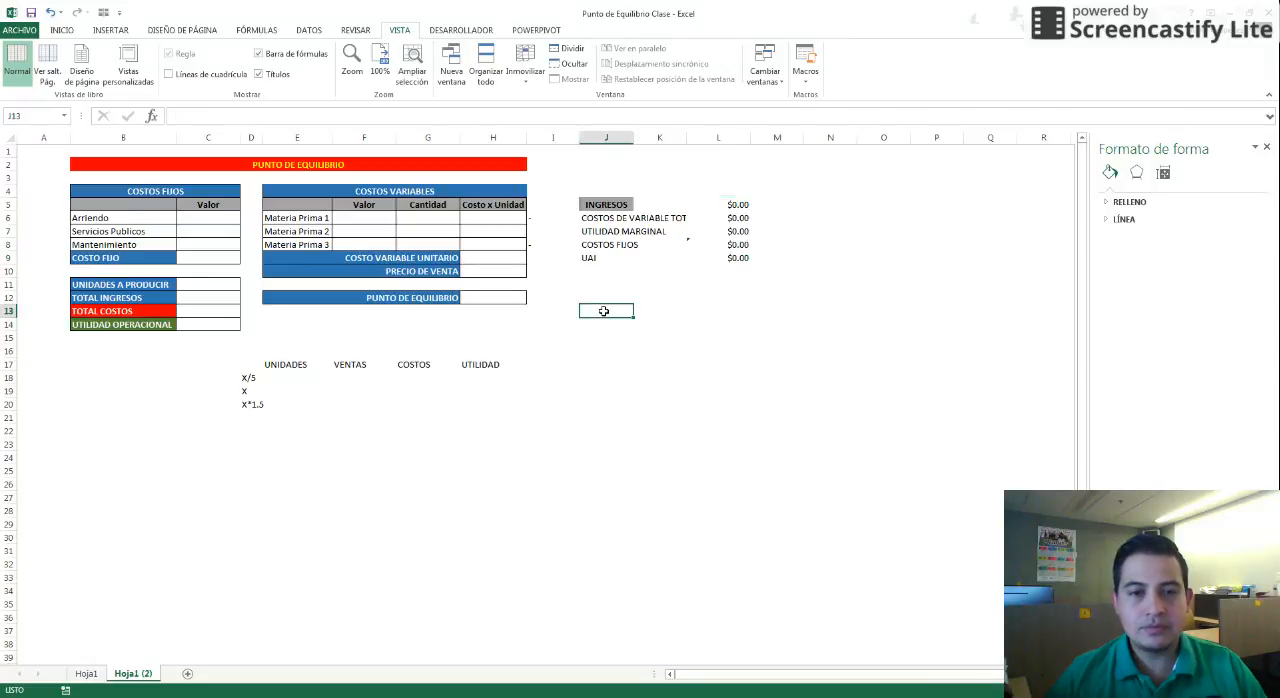
left_click_drag(724, 206, 736, 262)
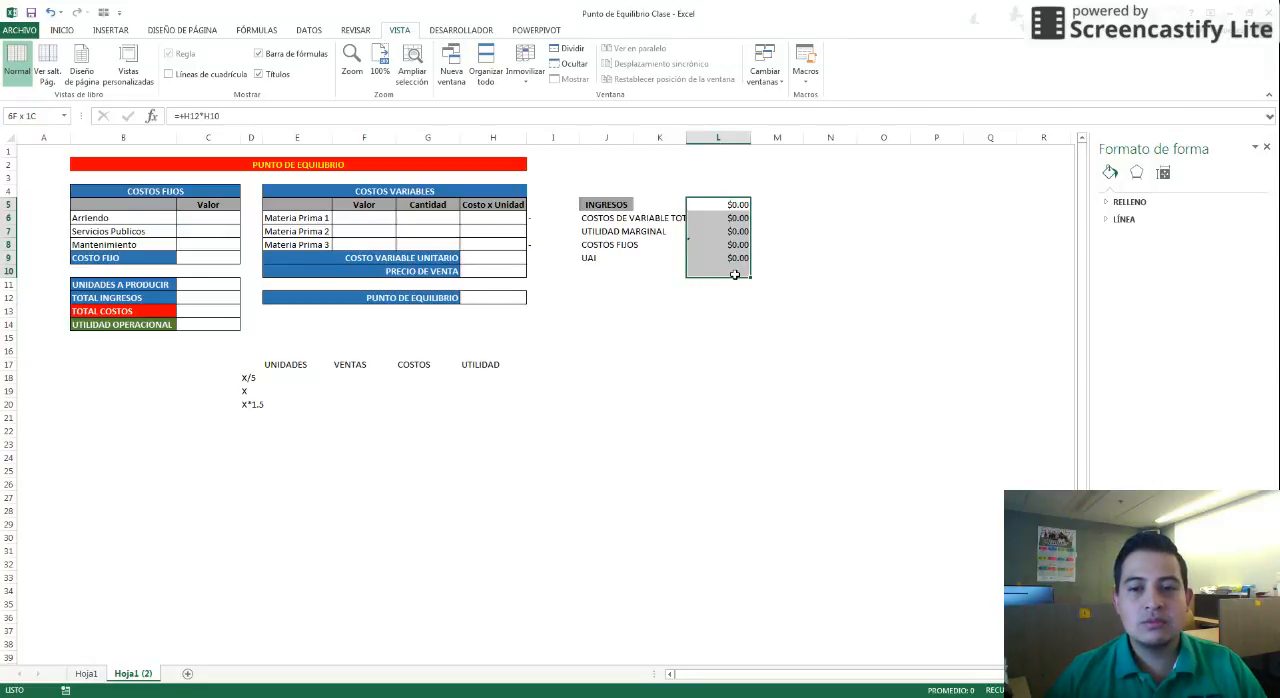
key("Delete")
Enter the fixed costs: Arriendo 5,000,000, Servicios Publicos 1,500,000 and Mantenimiento 500,000
left_click(199, 217)
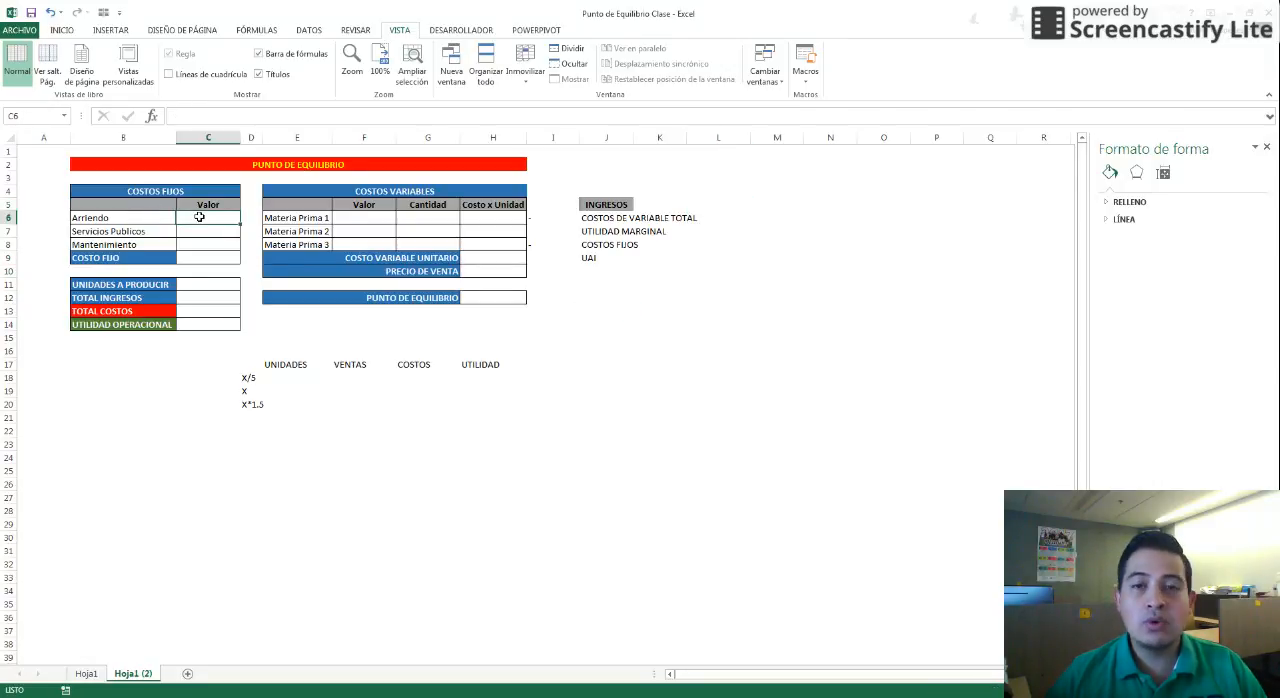
type("500000")
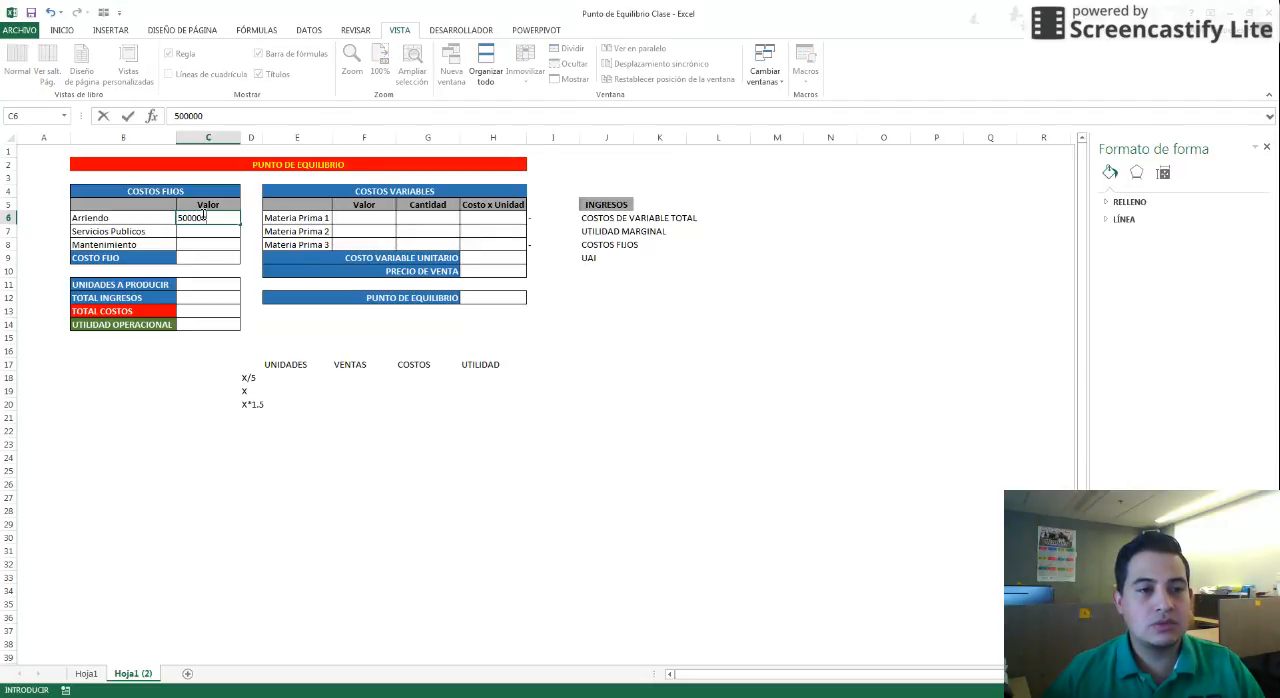
key("Return")
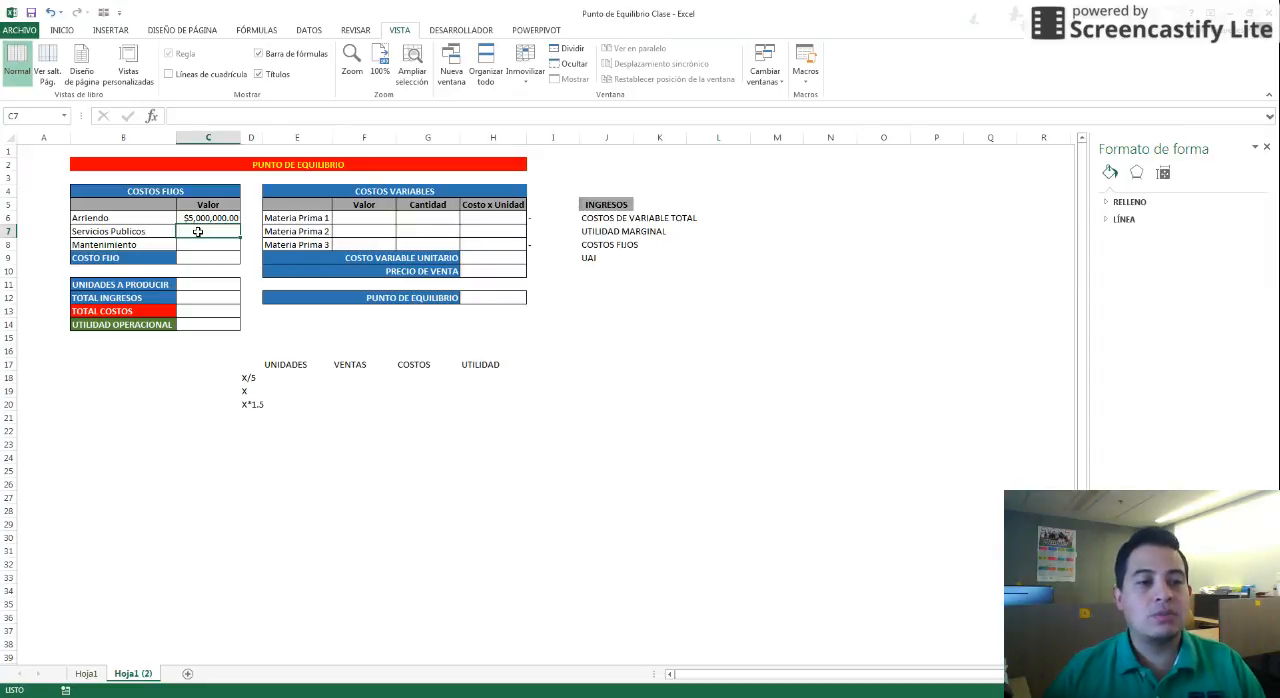
type("1500000")
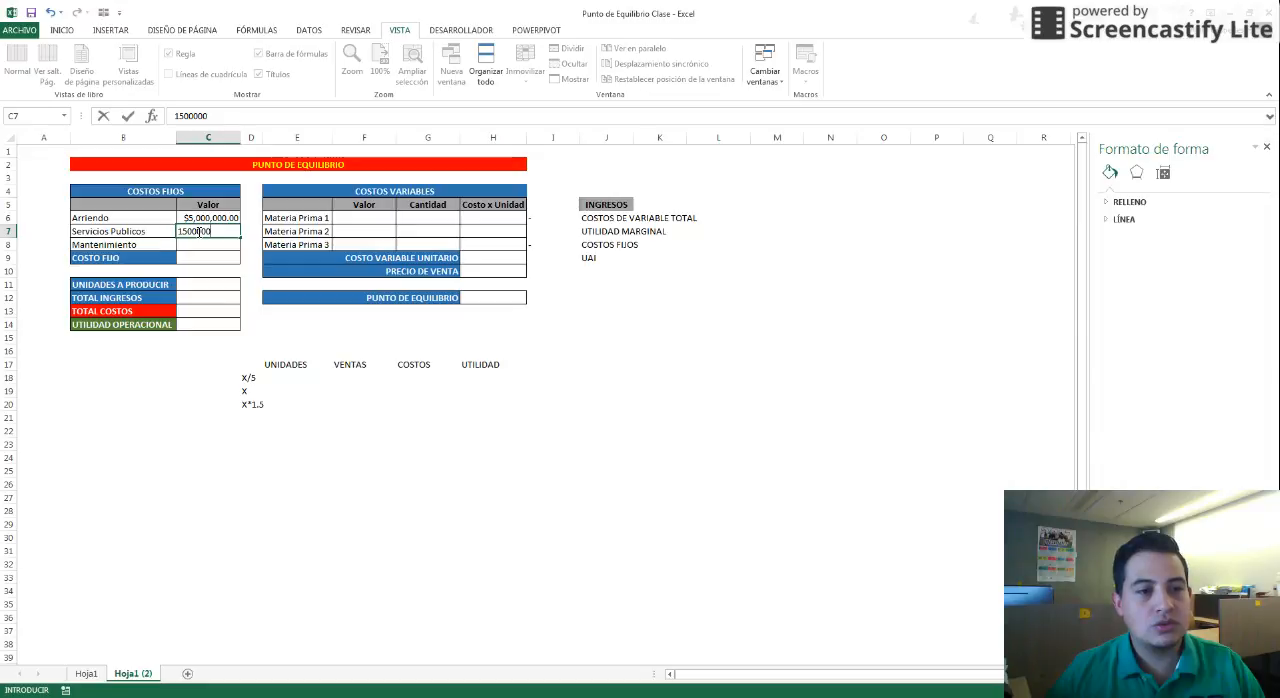
key("Return")
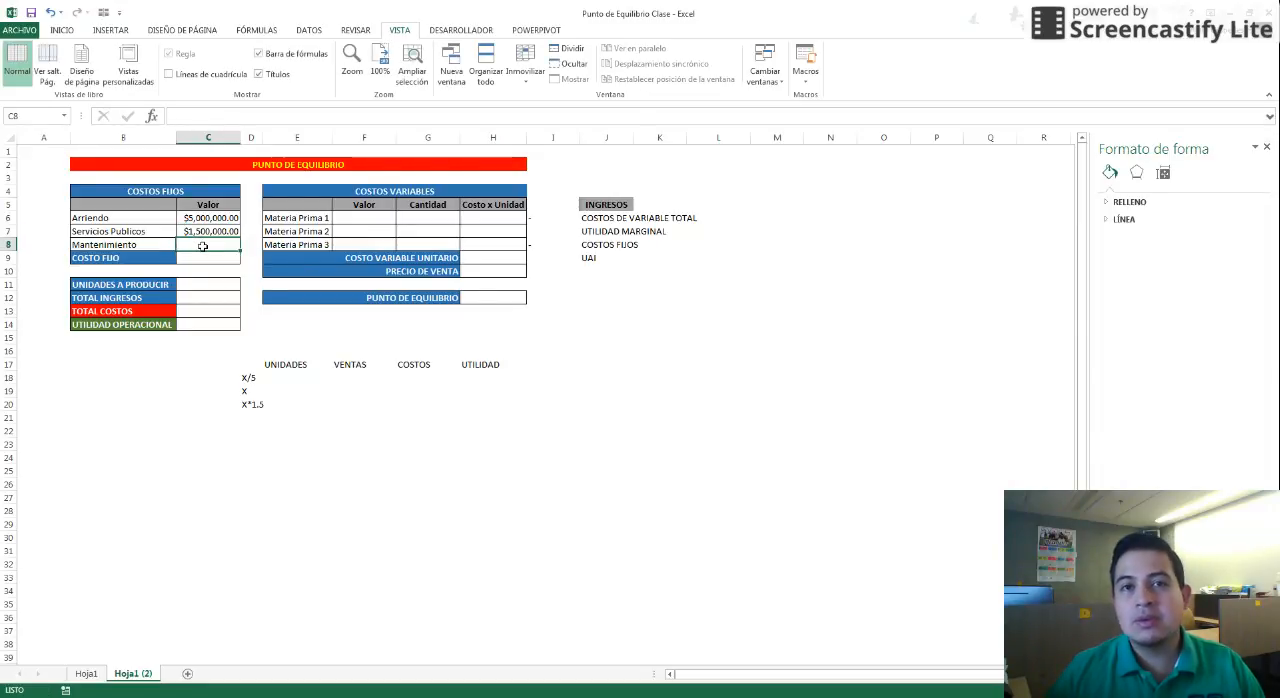
type("500,")
type("00000")
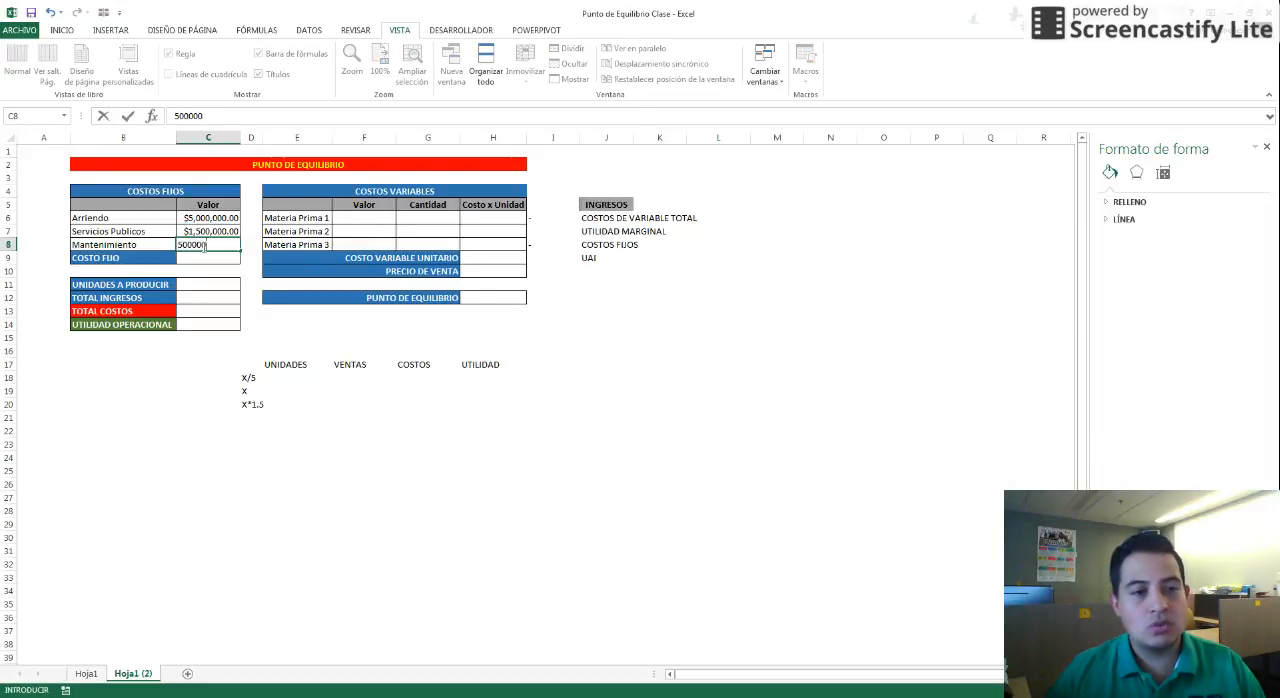
key("Return")
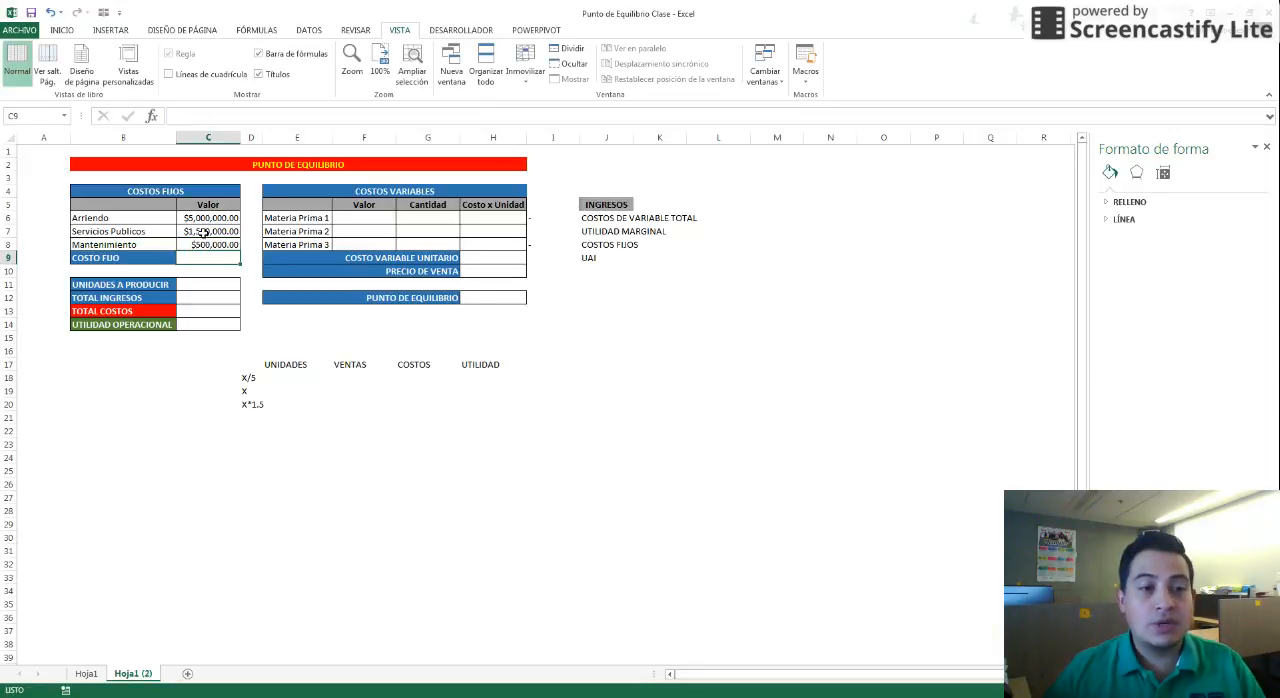
Sum the three fixed costs into the COSTO FIJO cell with AutoSum
left_click_drag(204, 219, 205, 242)
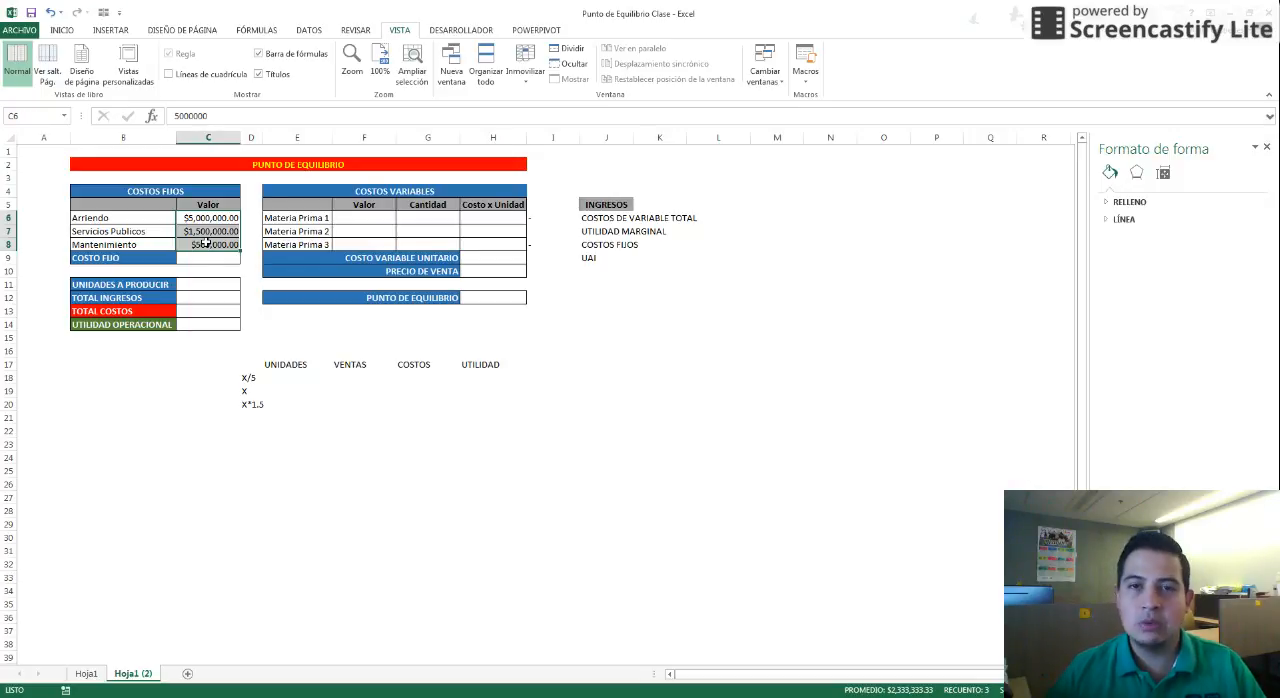
left_click(201, 259)
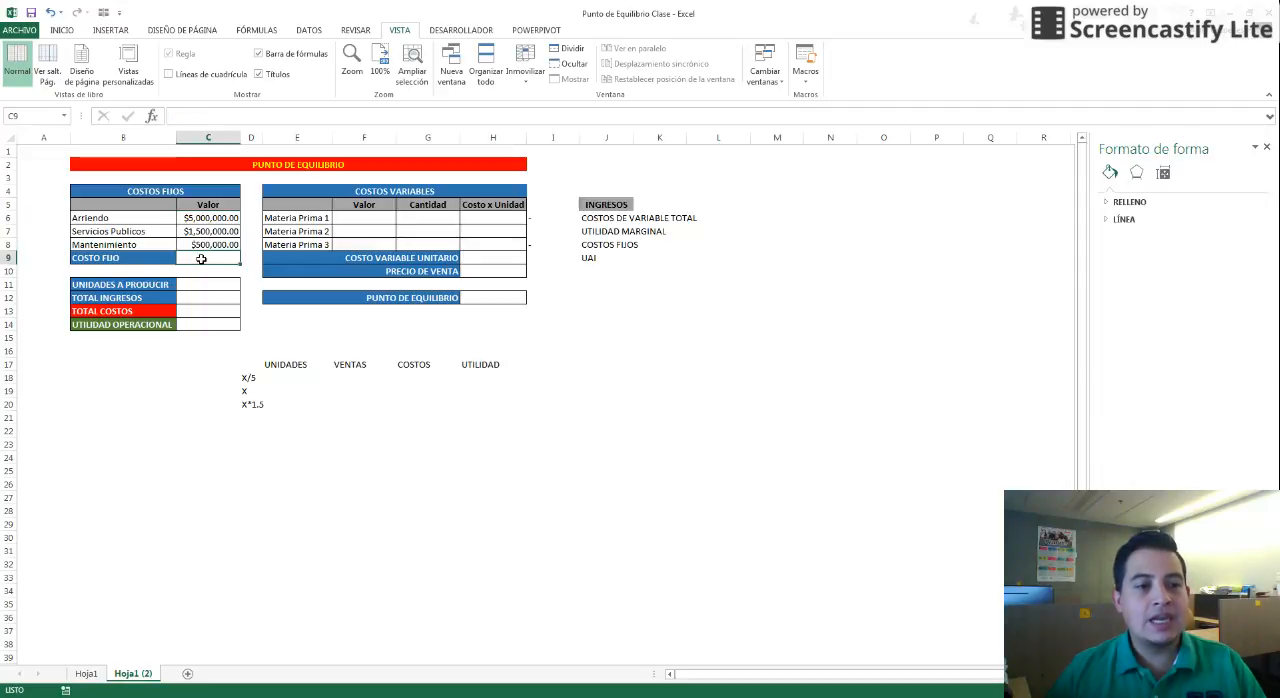
key("alt+equal")
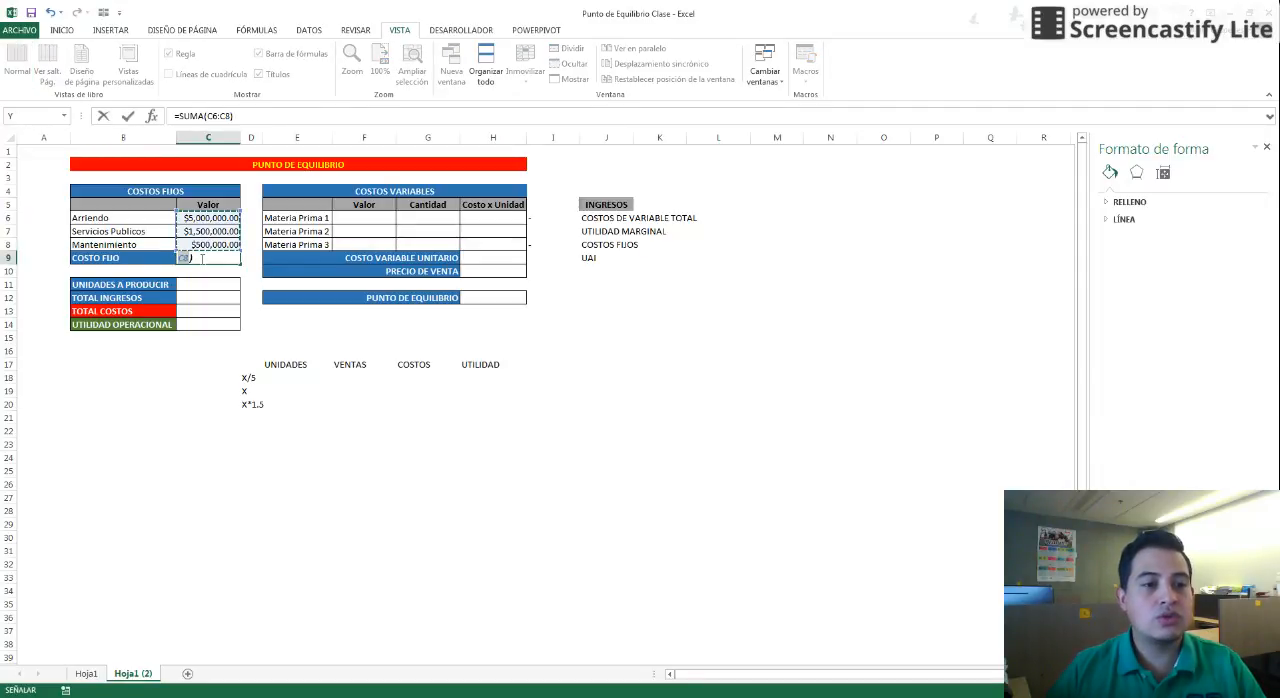
key("Return")
left_click(201, 259)
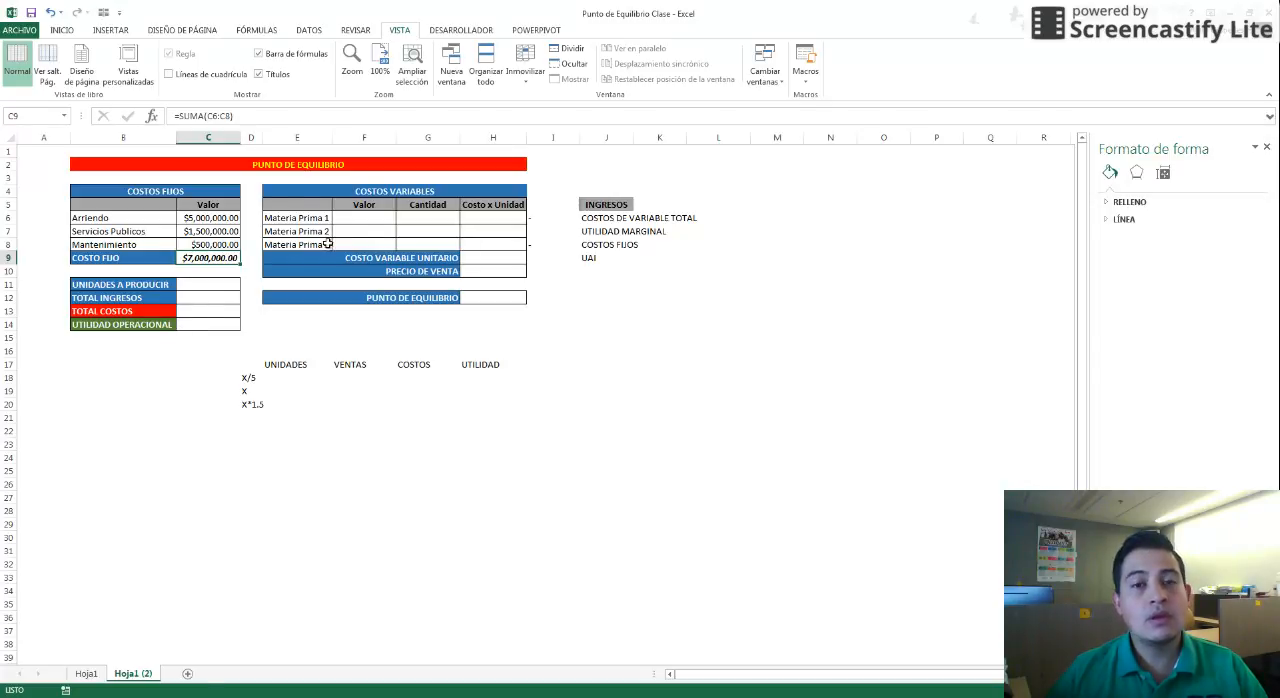
Enter the variable cost values 6,000, 15,000 and 1,000 for Materia Prima 1, 2 and 3
left_click_drag(376, 190, 384, 242)
left_click(379, 218)
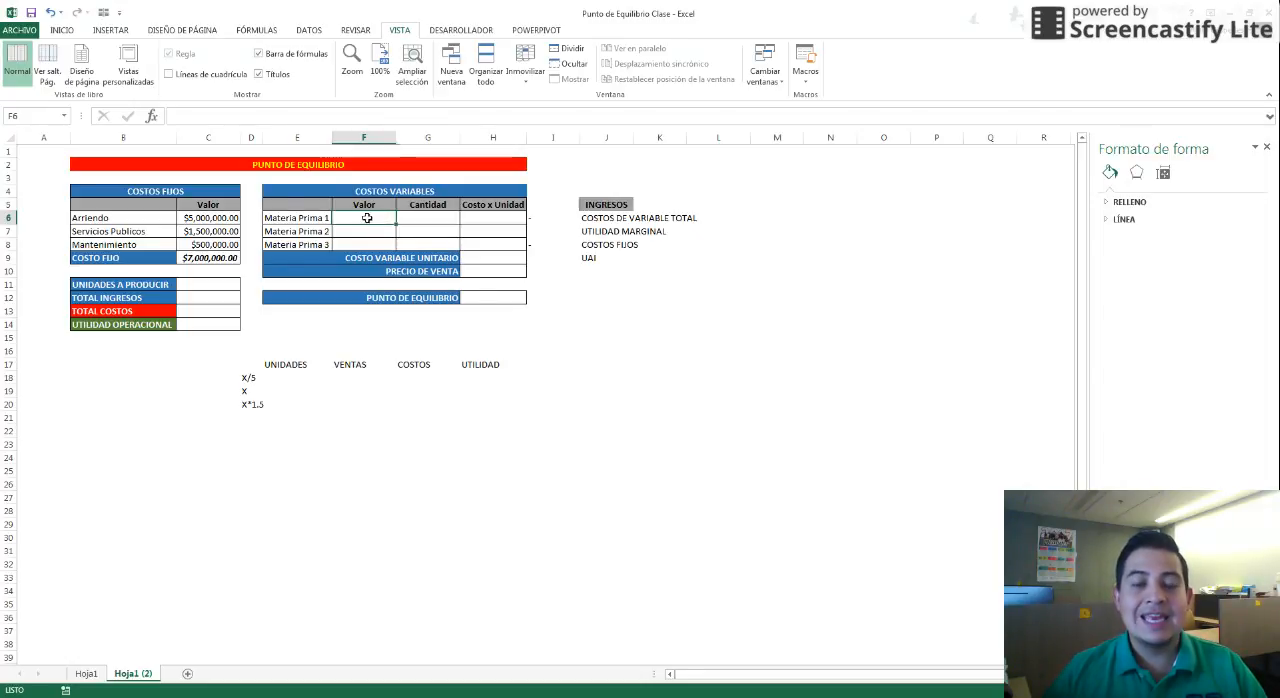
left_click(326, 220)
left_click_drag(326, 220, 325, 244)
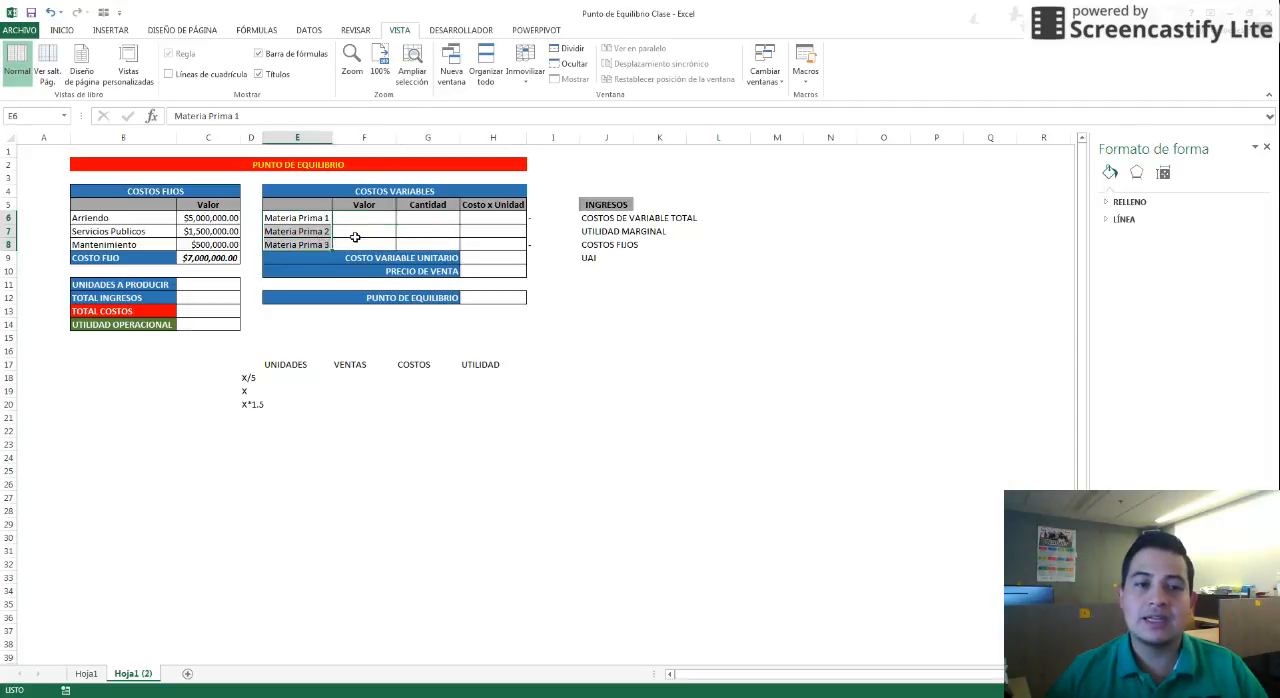
left_click(326, 245)
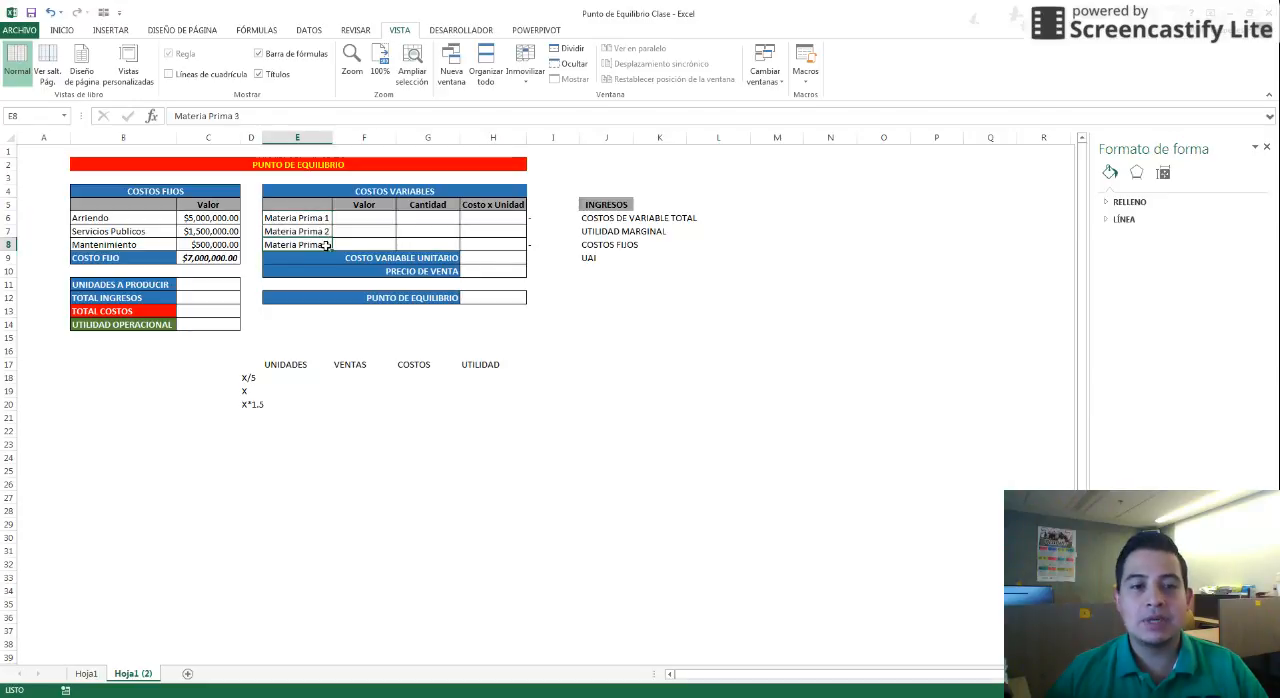
left_click(363, 218)
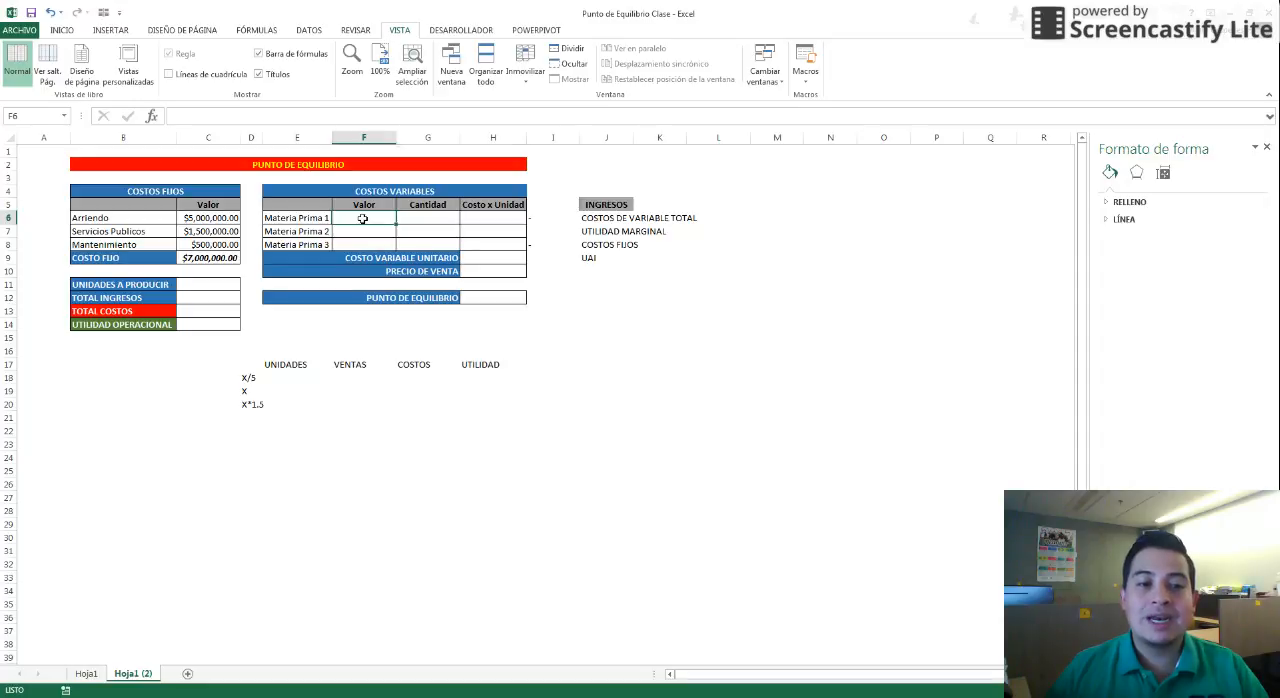
type("4000")
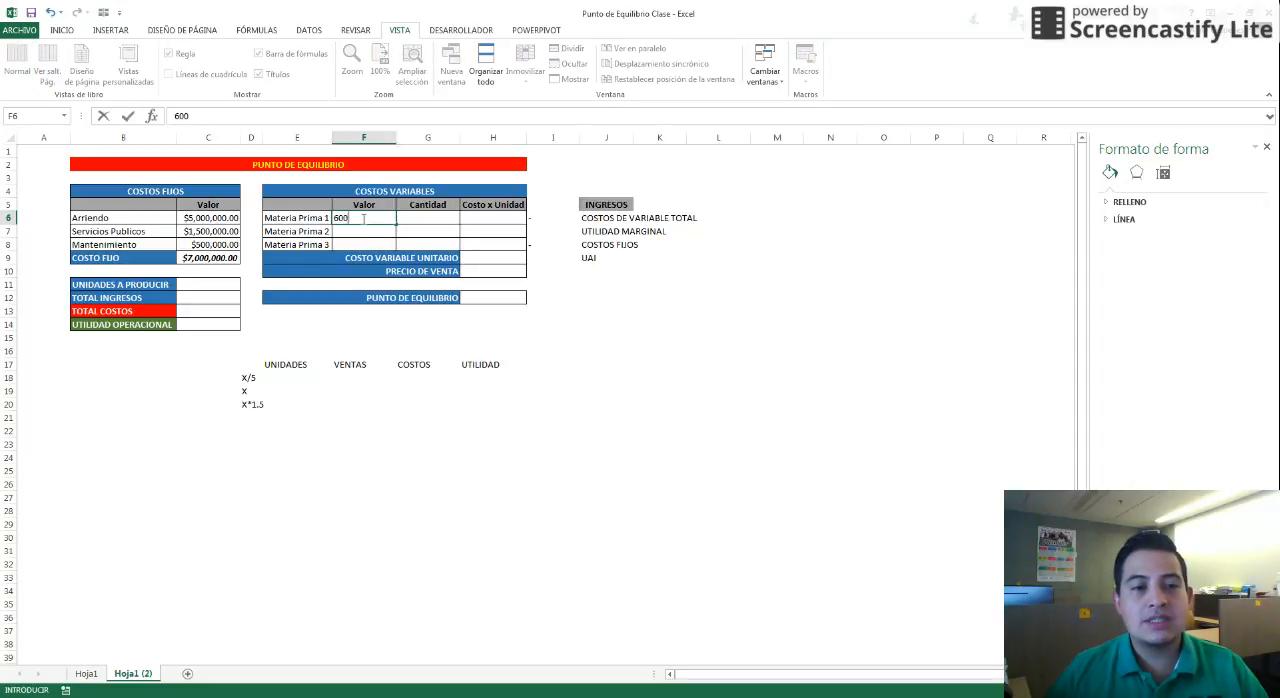
key("Return")
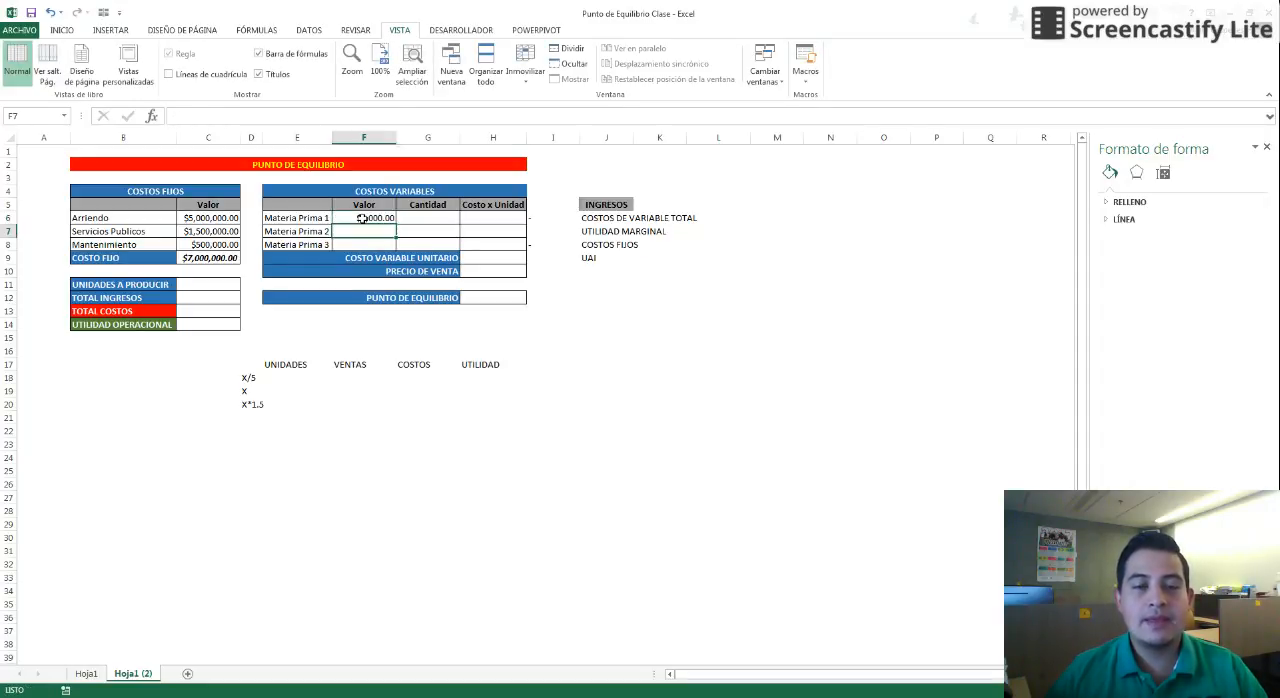
type("15,0")
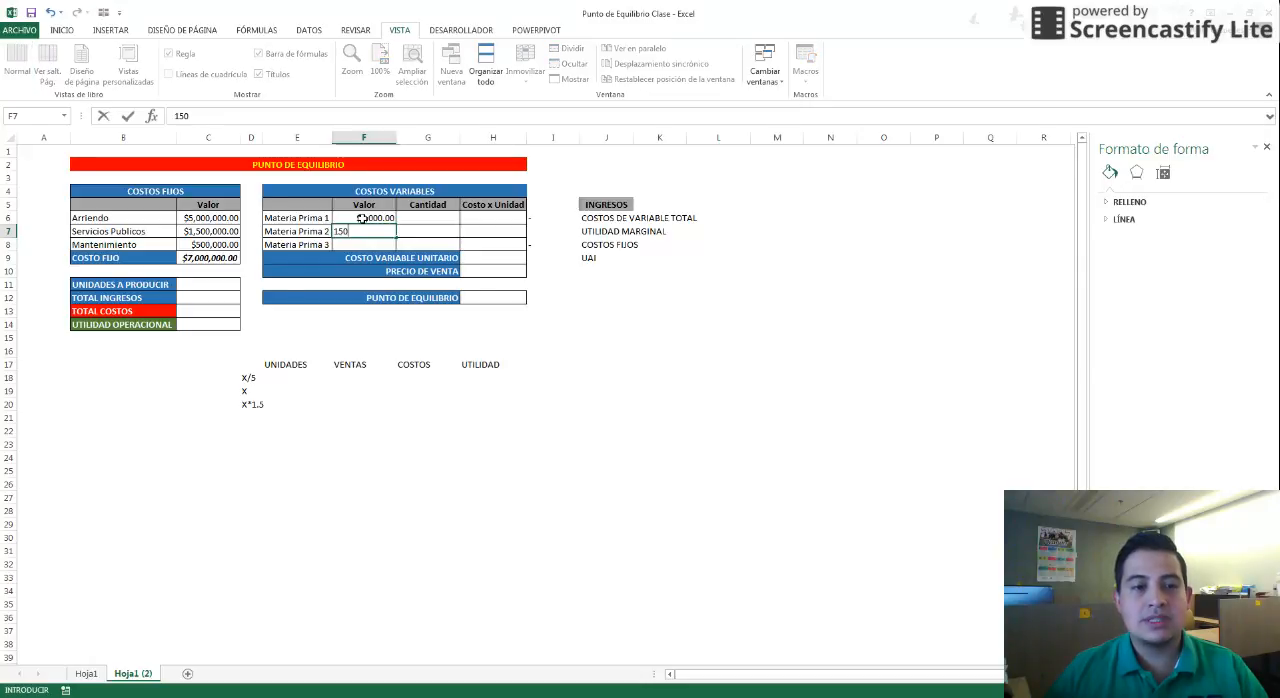
type("00")
key("Return")
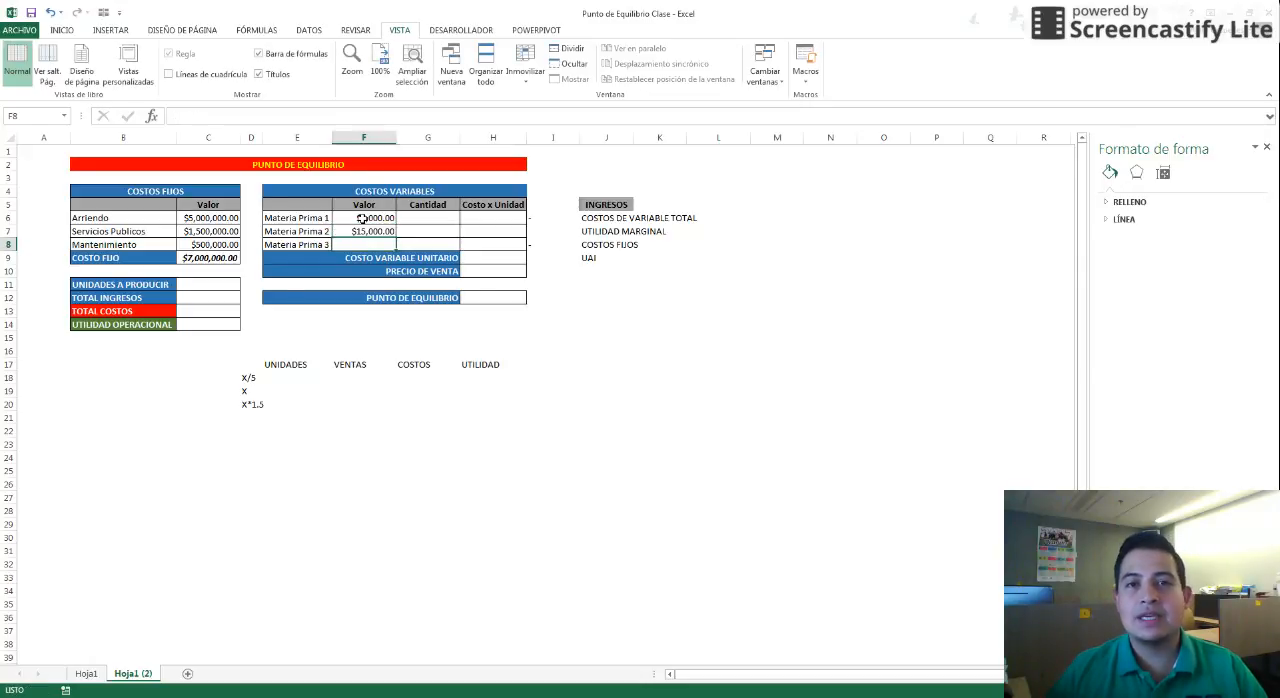
type("1,")
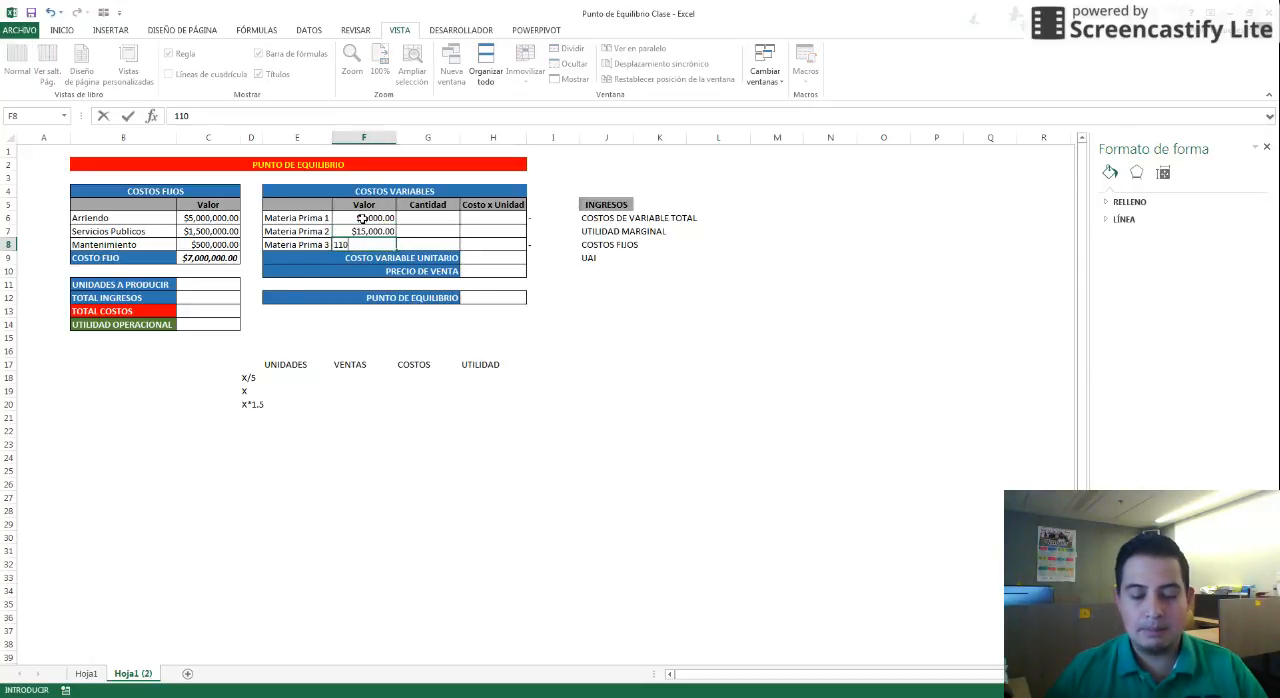
type("000")
key("Return")
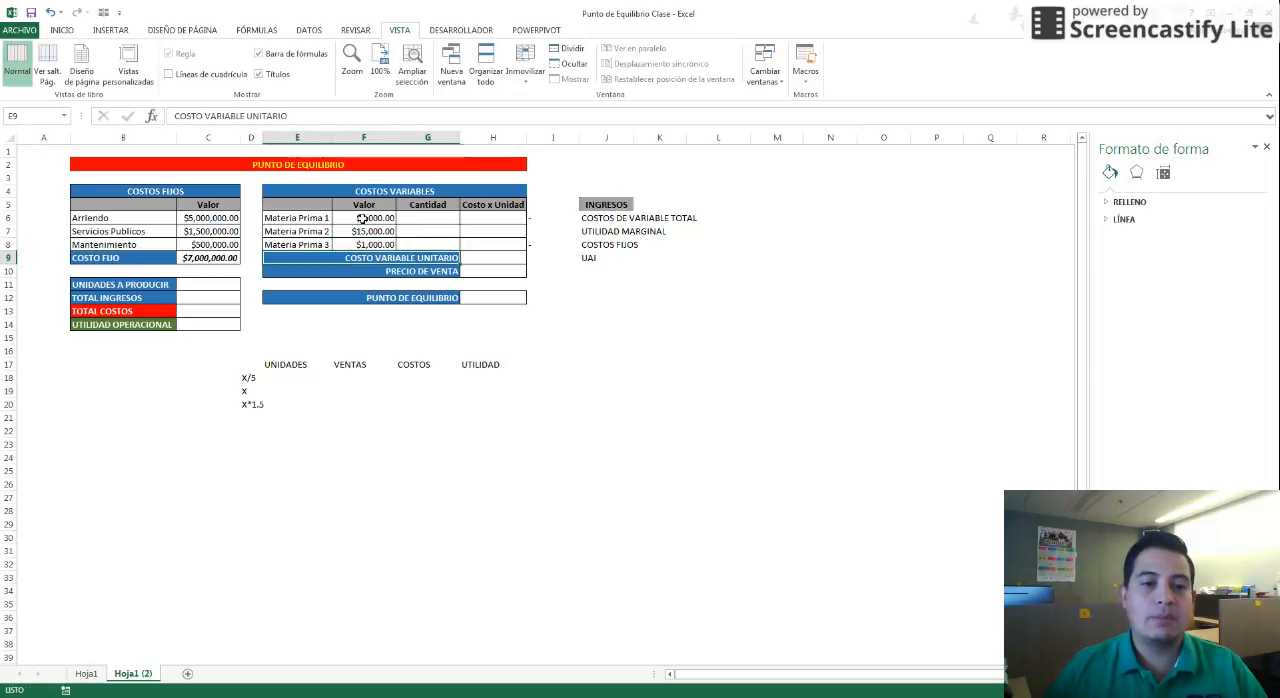
Enter quantities 0.5 for Materia Prima 1 and 0.10 for Materia Prima 2
key("Up")
key("Up")
key("Right")
key("Up")
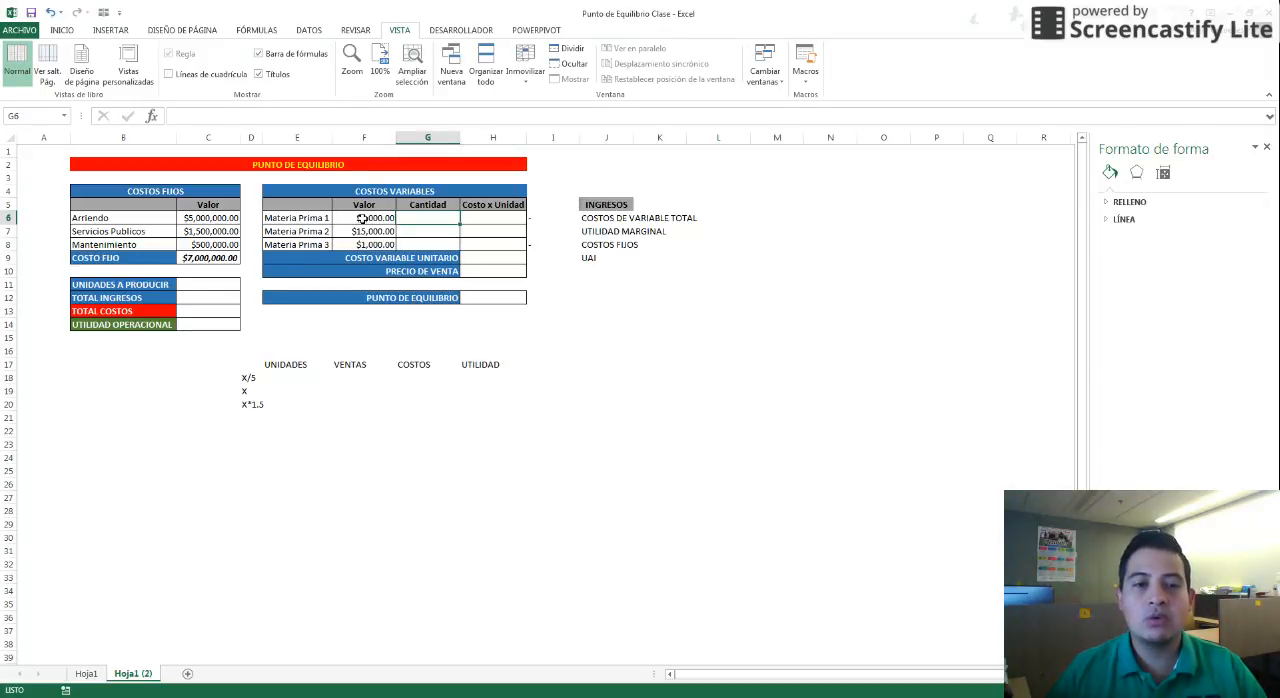
type("+")
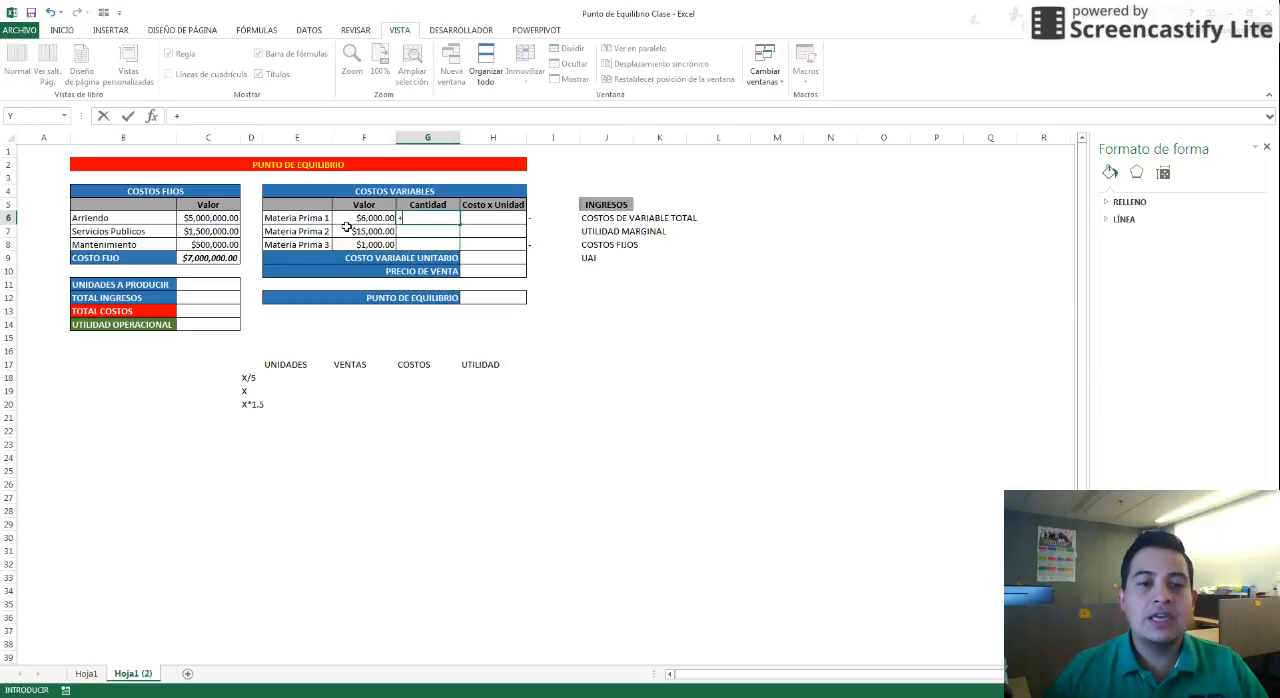
key("BackSpace")
type("0.5")
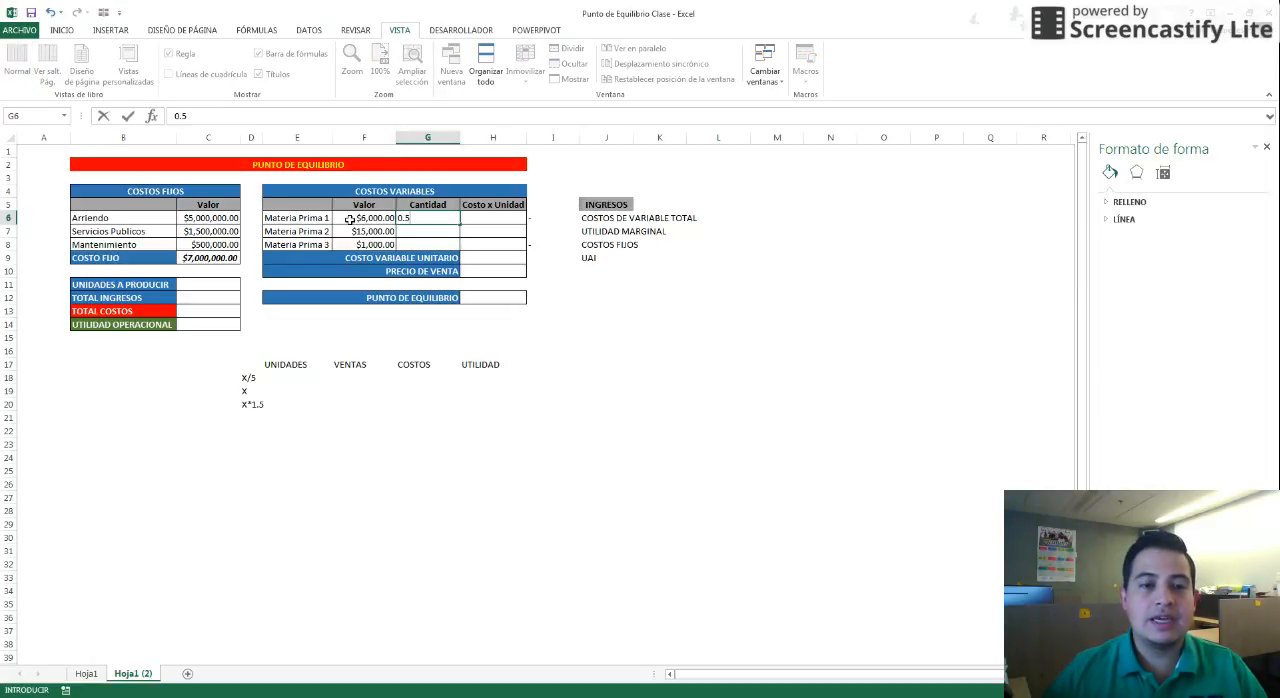
key("Return")
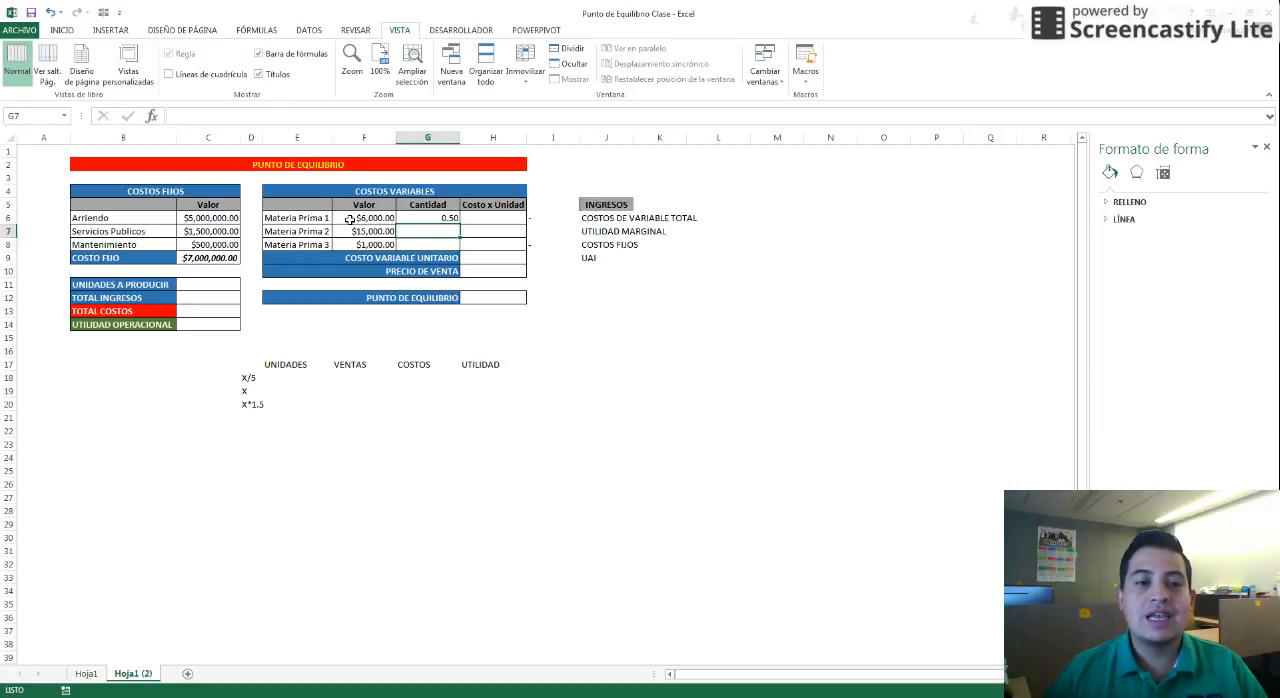
type(".10")
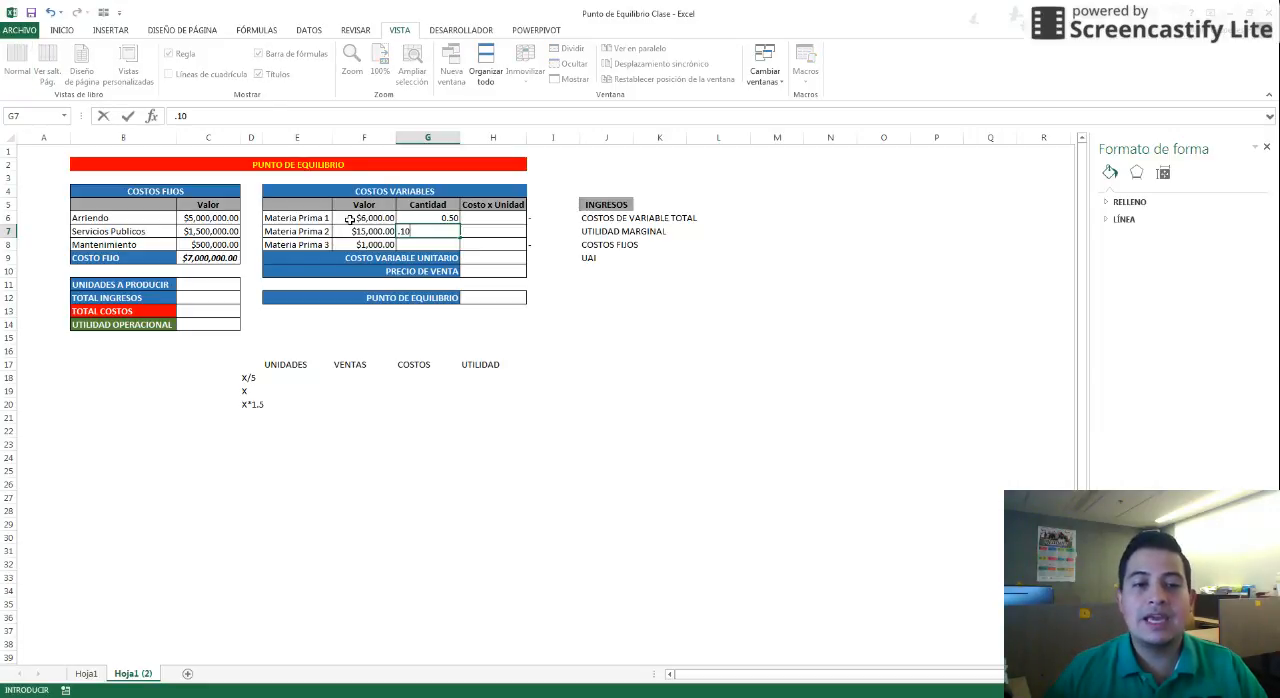
key("Return")
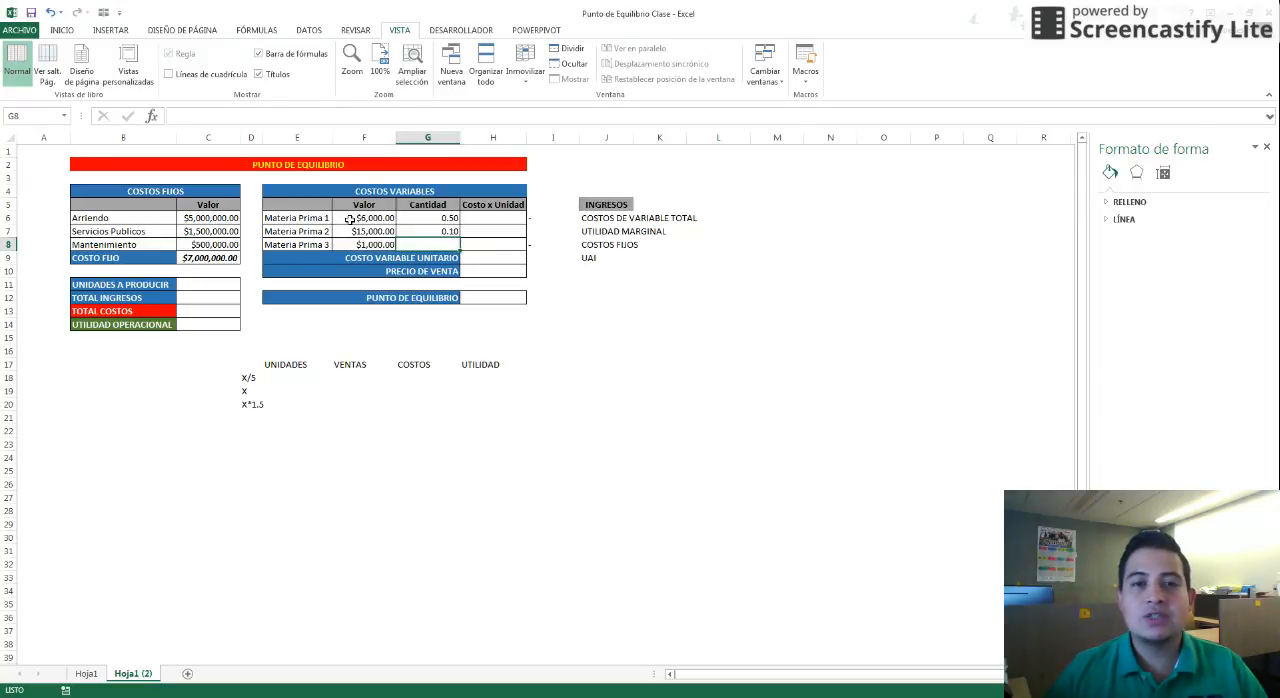
Enter a quantity of 1 for Materia Prima 3
type("1")
key("Return")
key("Up")
key("Up")
key("Up")
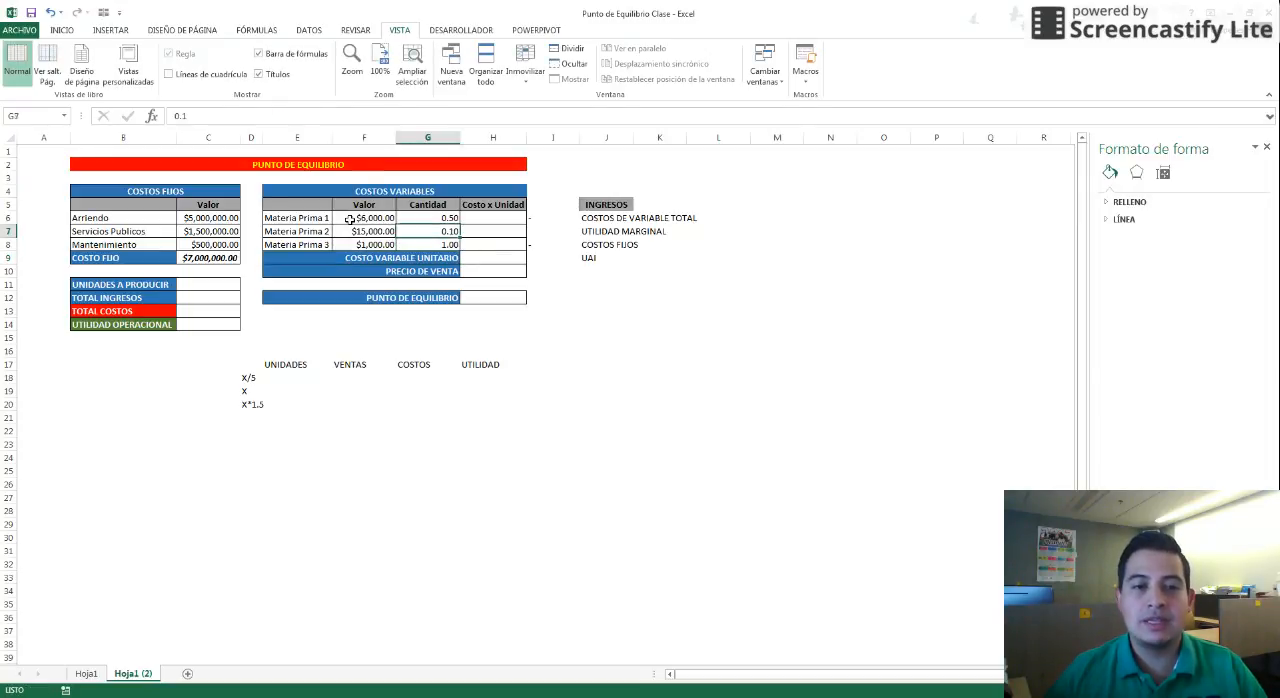
key("Right")
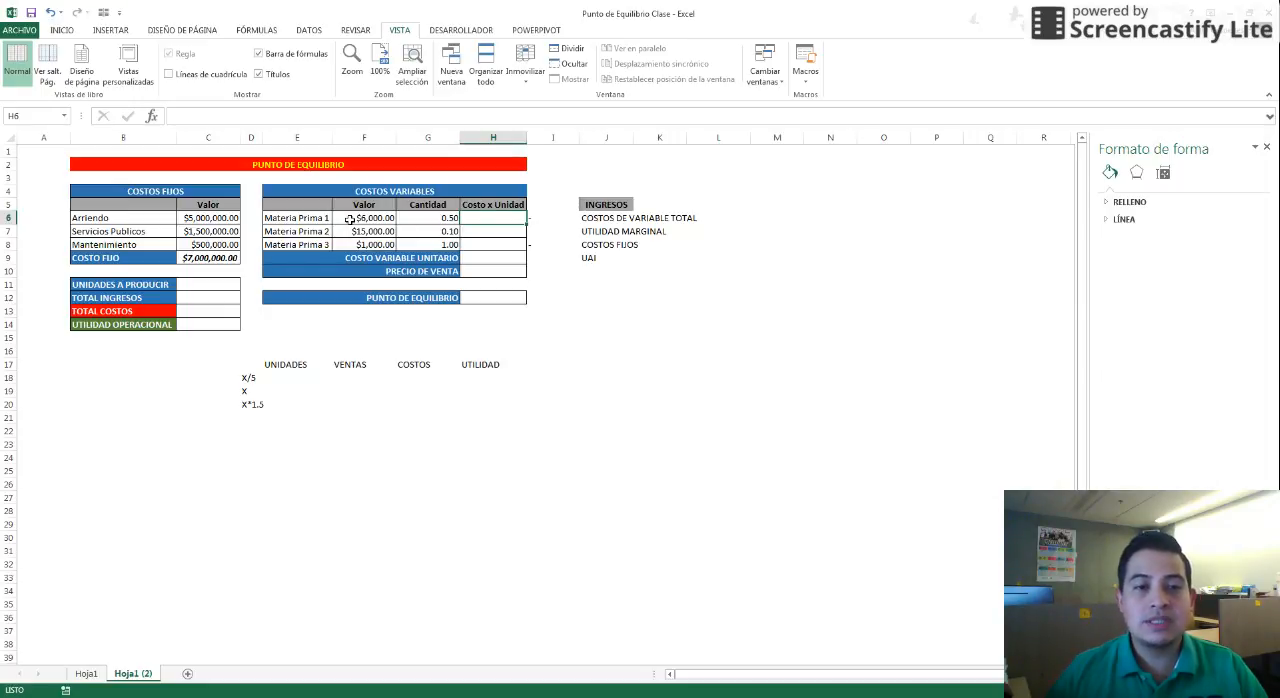
Calculate Costo x Unidad for Materia Prima 1, 2 and 3 as each Valor multiplied by its Cantidad
type("+")
left_click(349, 218)
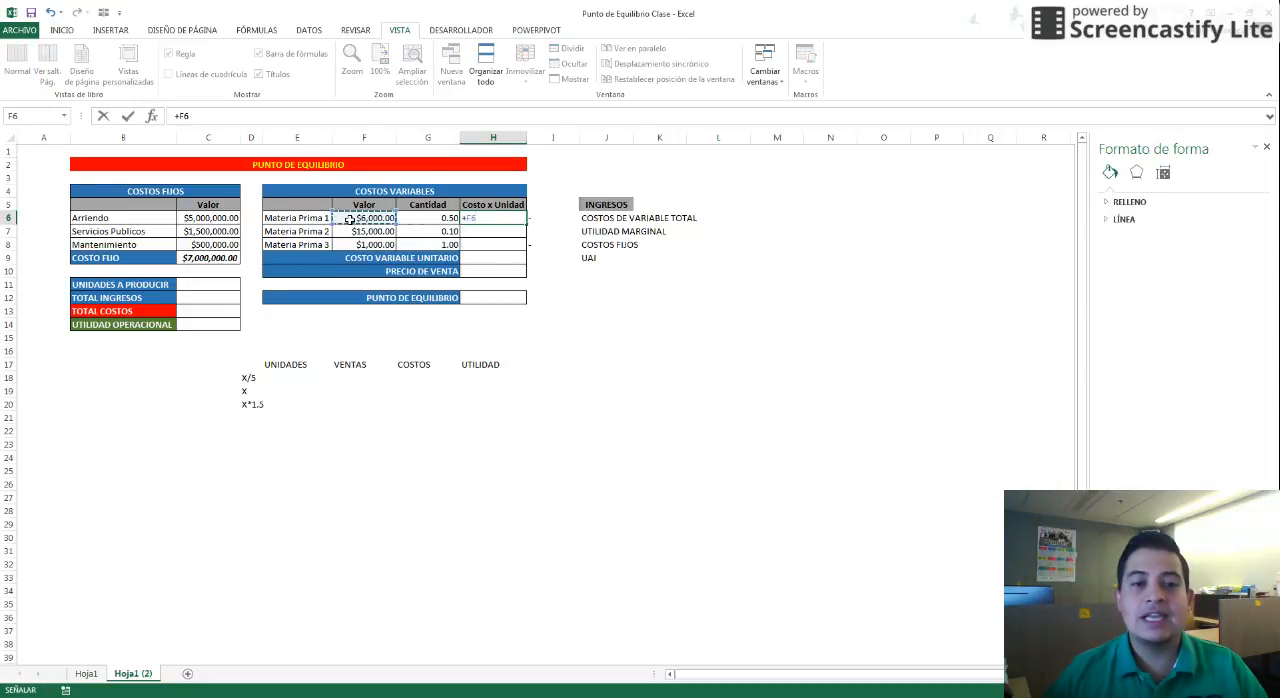
type("*")
key("Left")
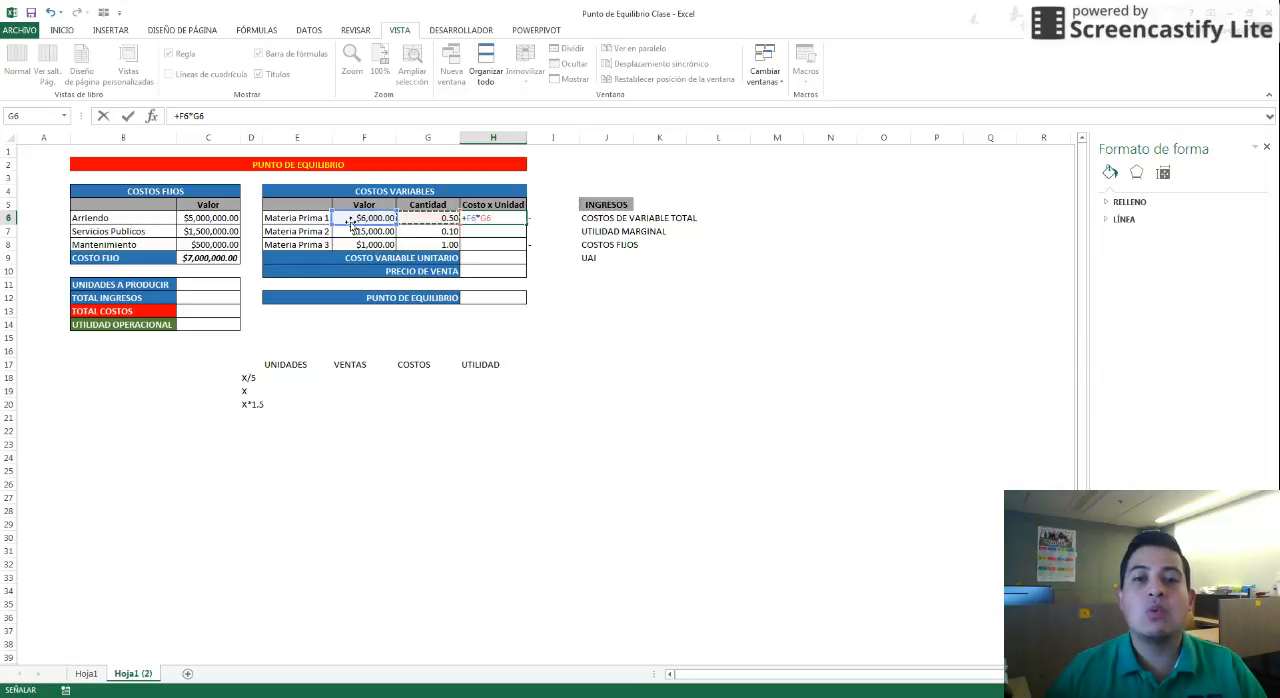
key("Return")
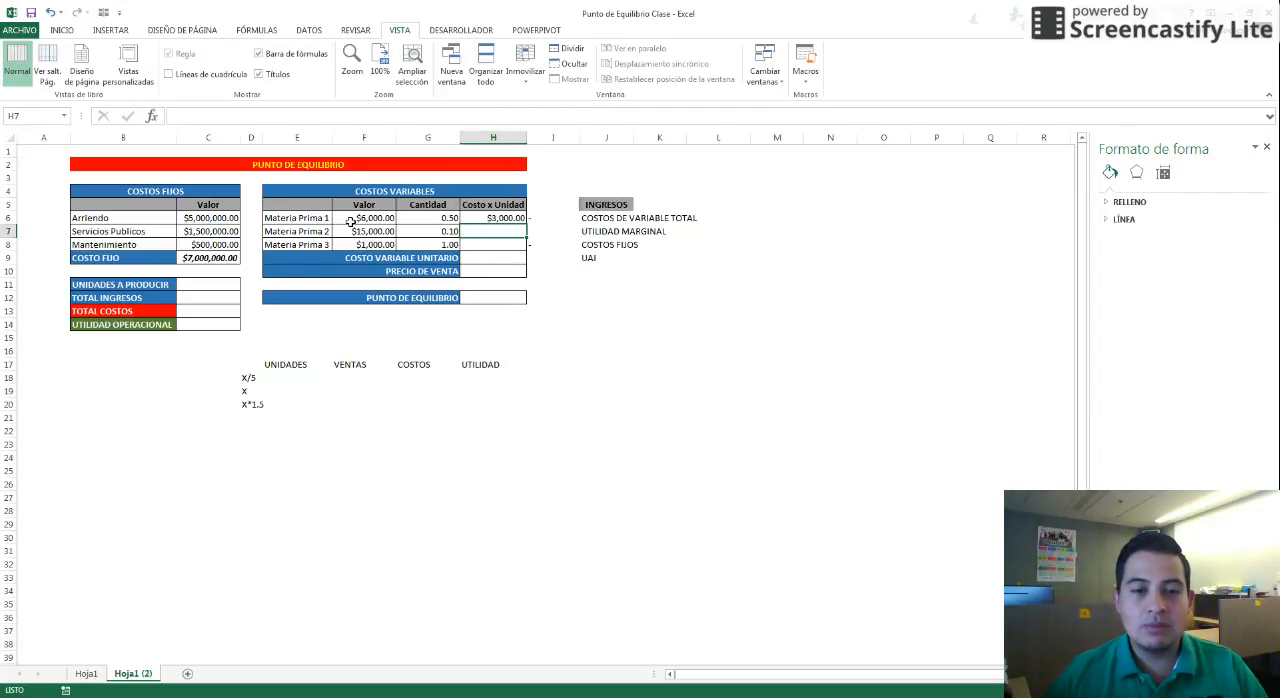
type("+")
key("Left")
key("Left")
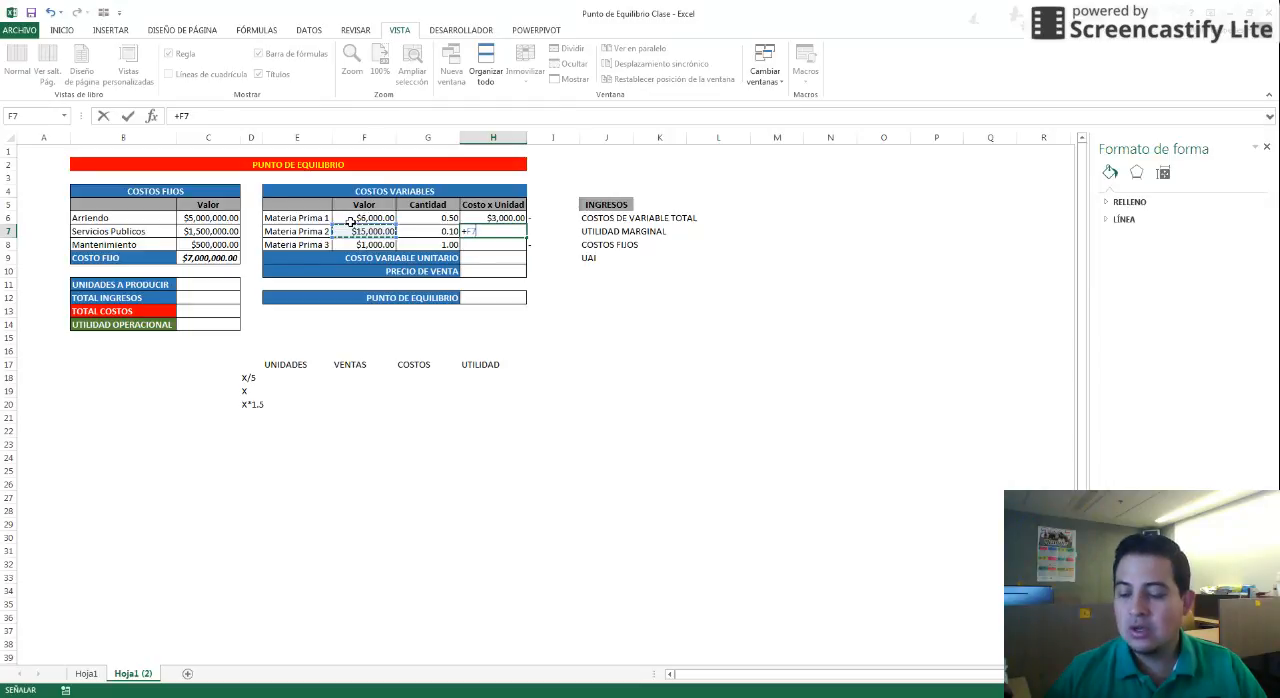
type("*")
key("Left")
key("Return")
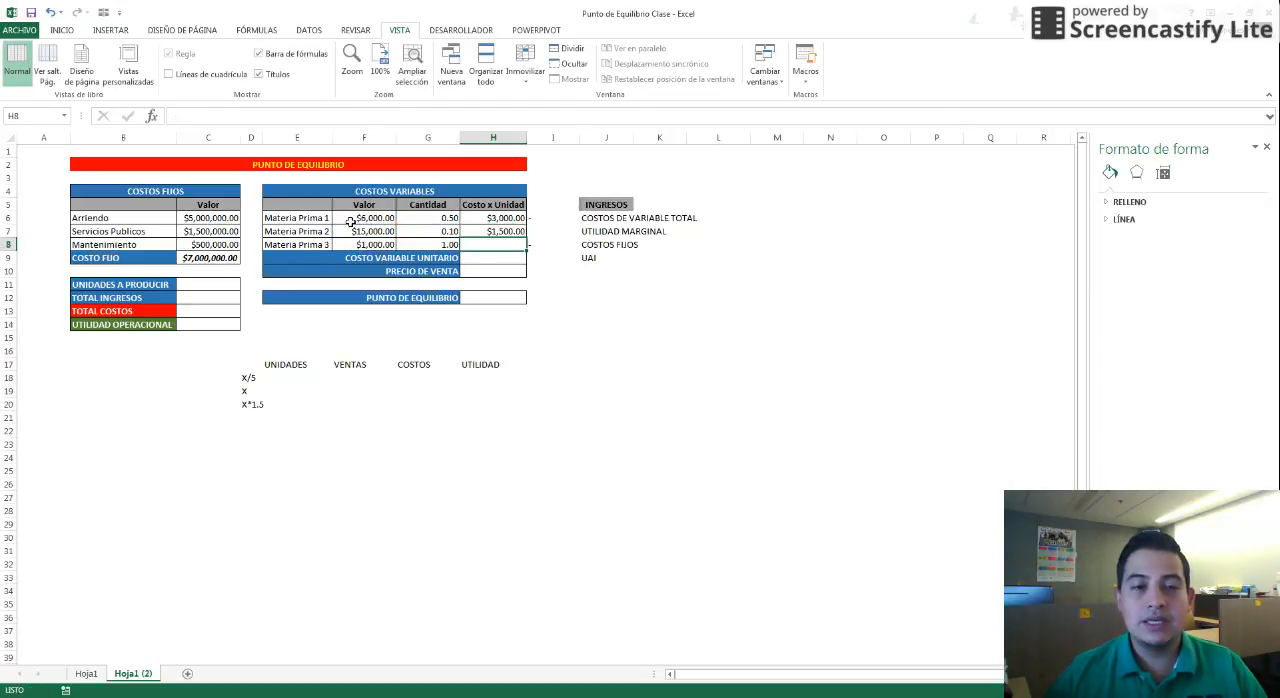
type("+")
key("Left")
key("Left")
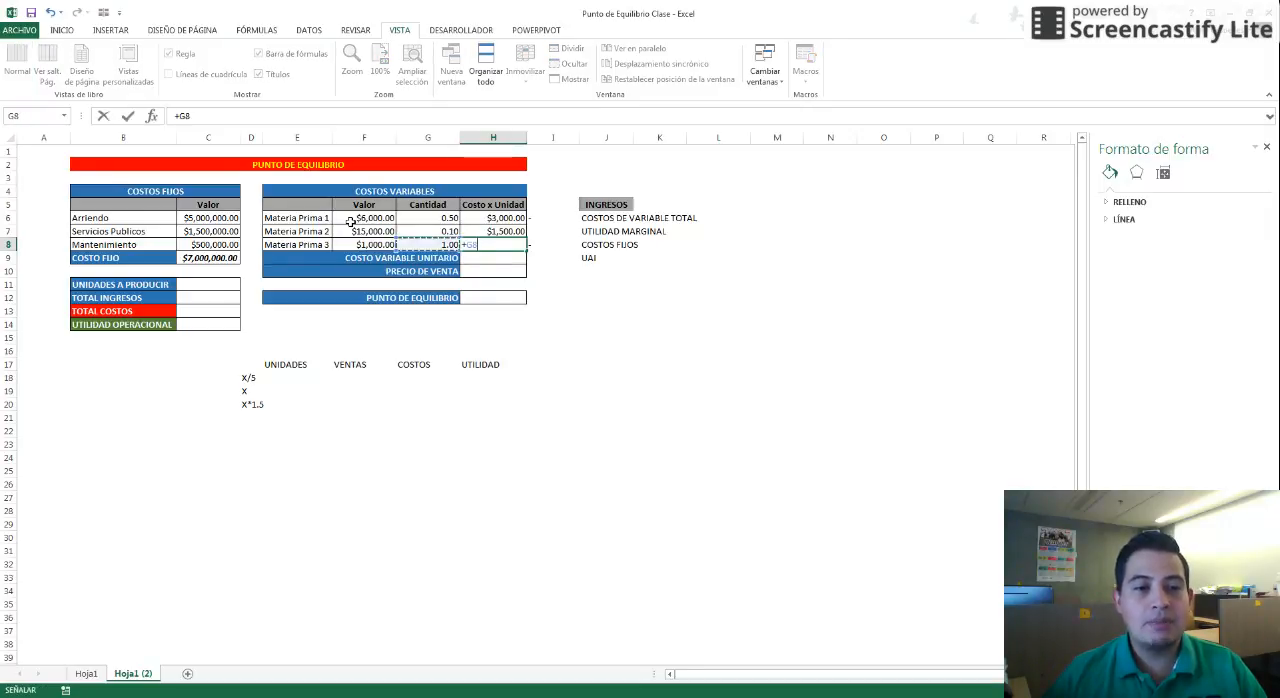
type("*")
key("Left")
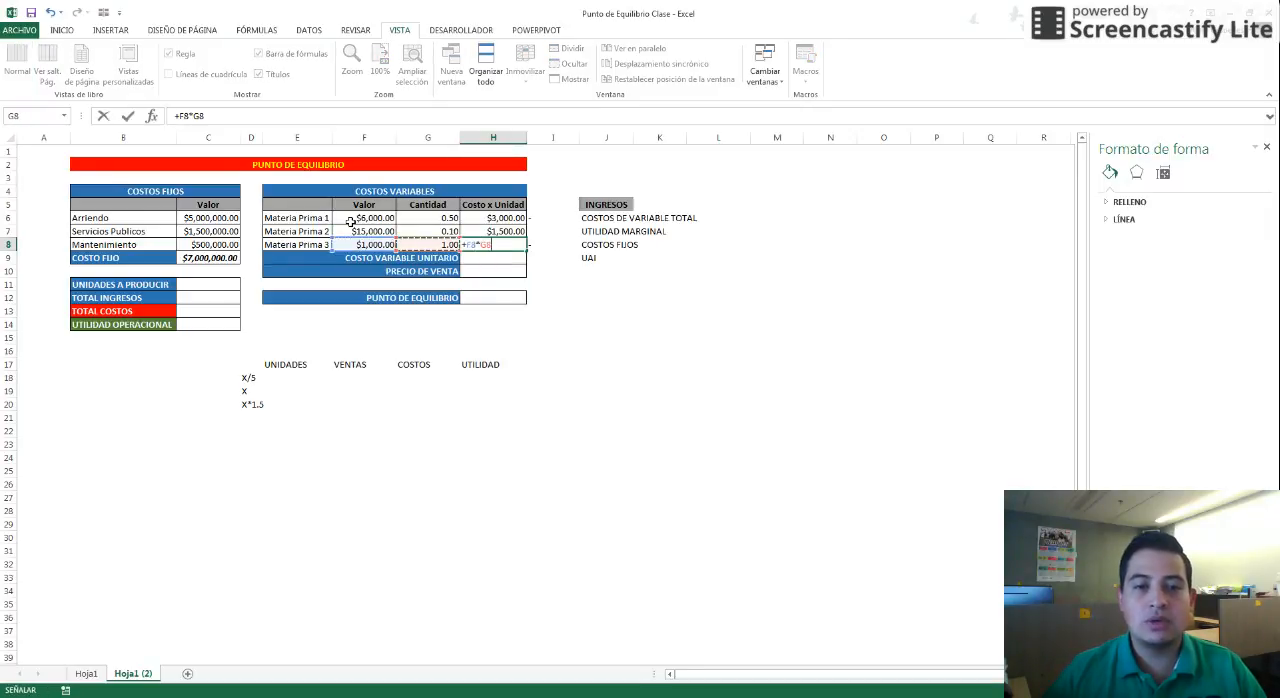
key("Return")
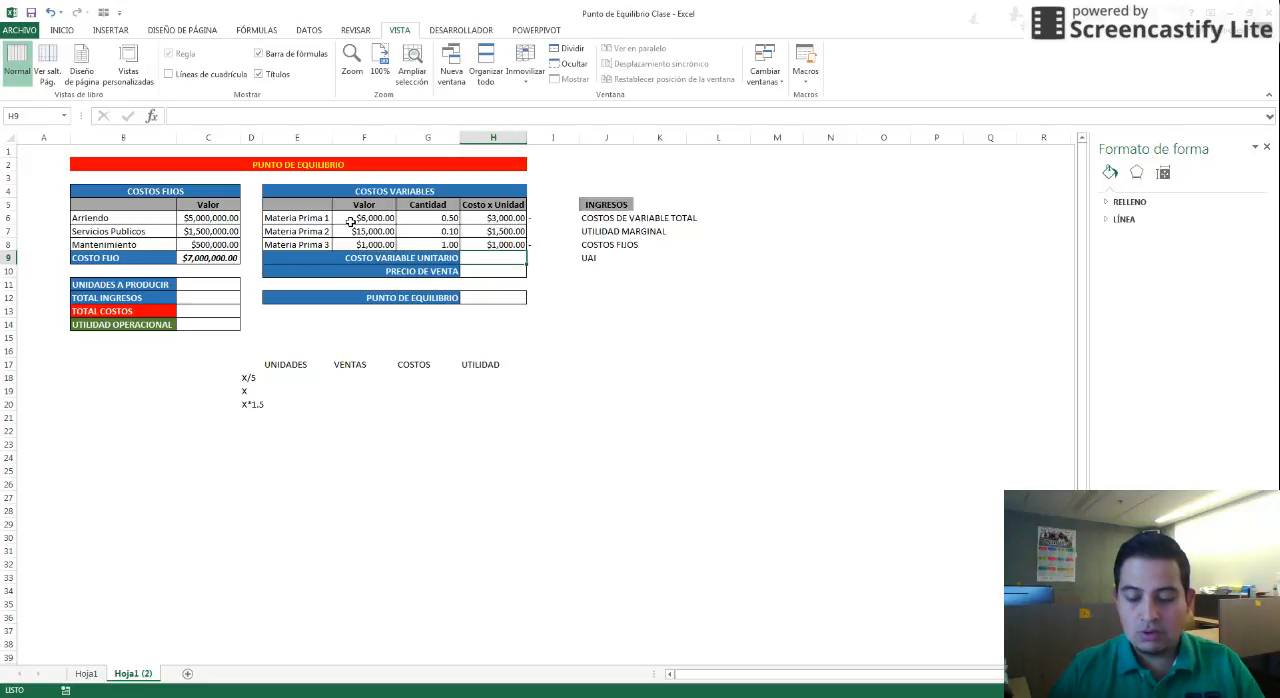
Sum the three per-unit costs into the COSTO VARIABLE UNITARIO cell with AutoSum
key("alt+equal")
key("Return")
key("Up")
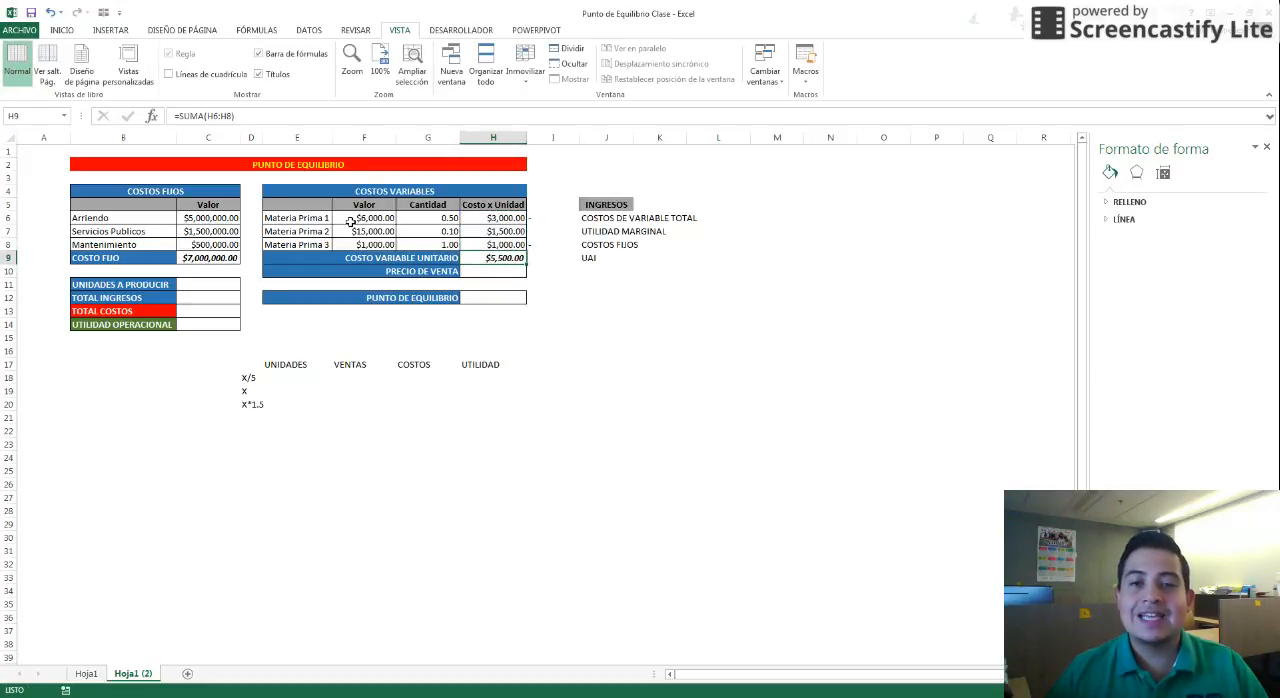
Enter 15,000 as the PRECIO DE VENTA
left_click(490, 270)
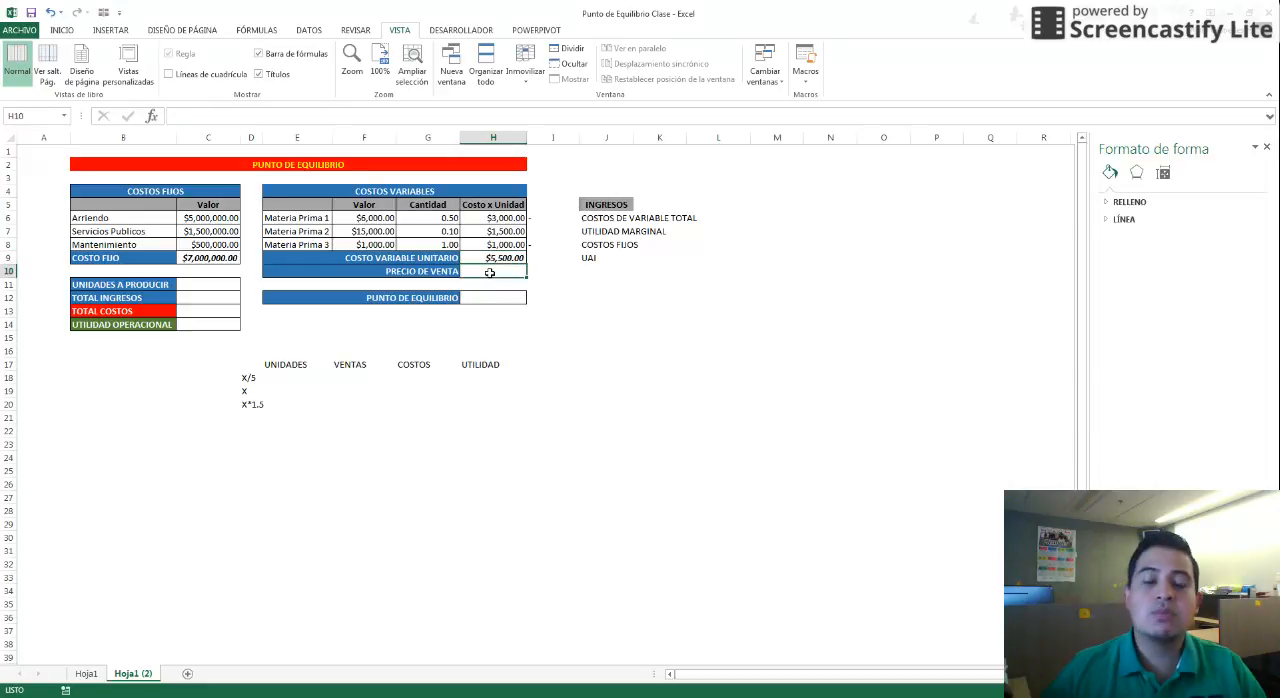
type("15,000")
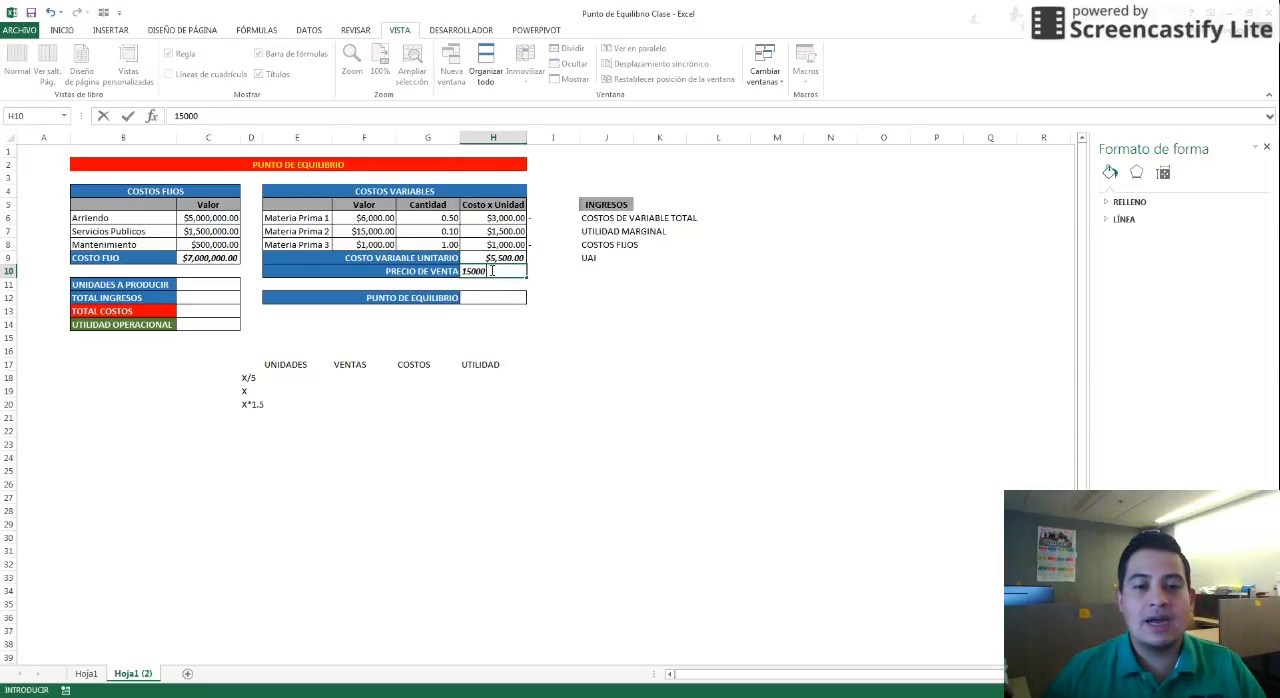
key("Return")
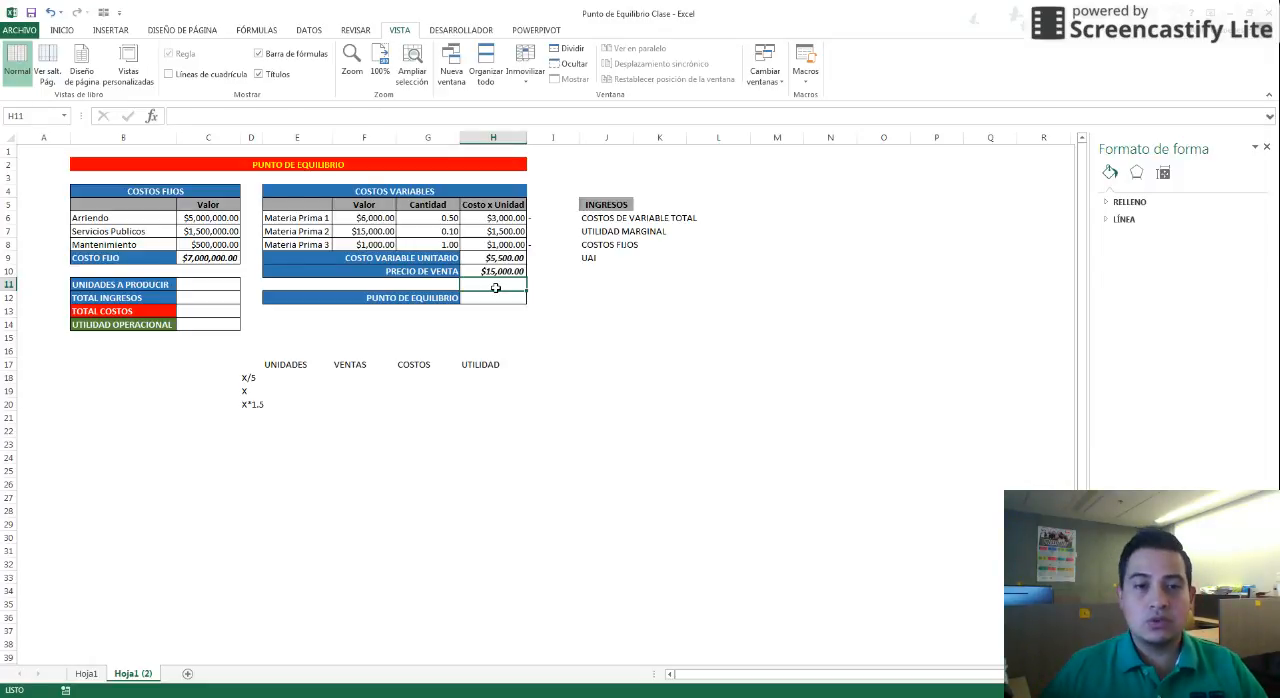
key("Return")
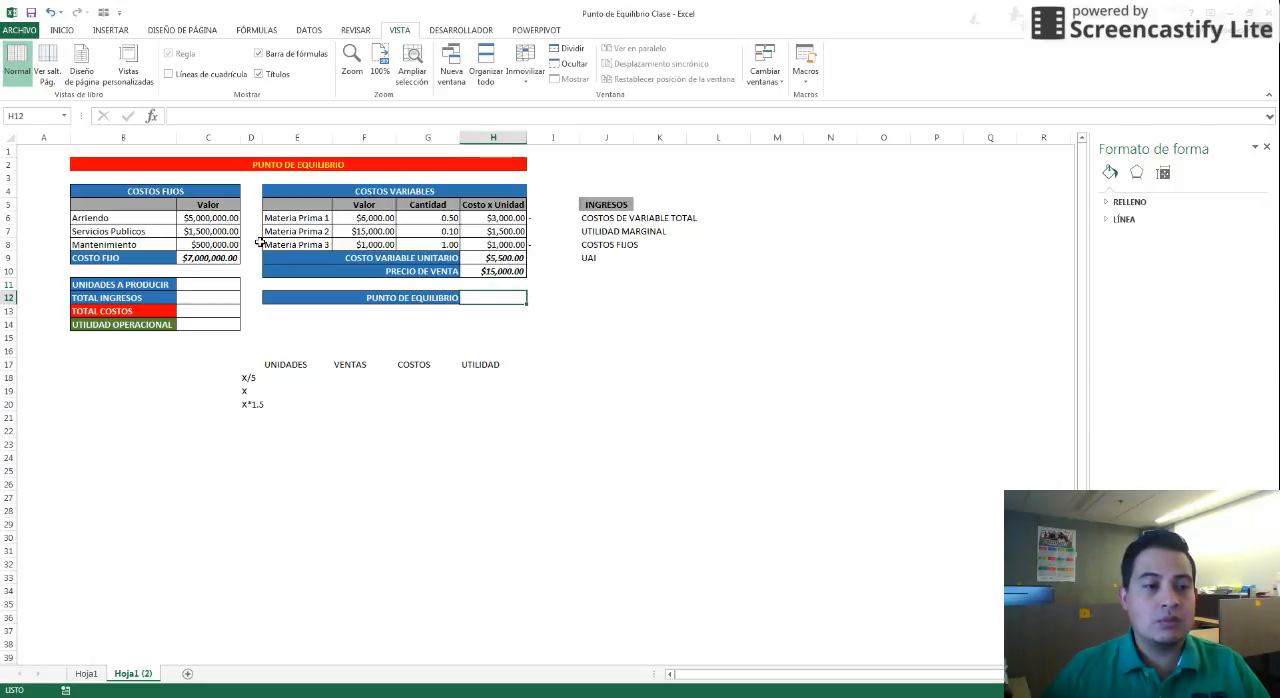
Calculate PUNTO DE EQUILIBRIO as the fixed cost divided by the sale price minus the unit variable cost: =C9/(H10-H9)
left_click(214, 259)
left_click_drag(500, 258, 503, 271)
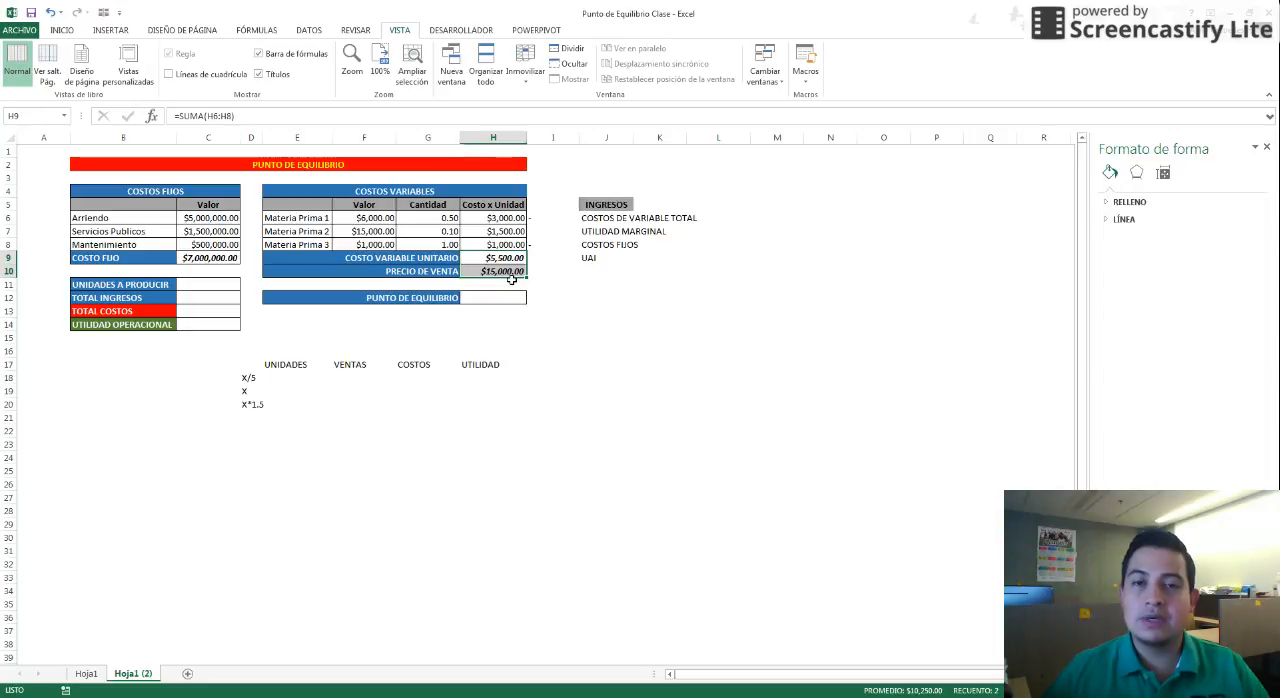
left_click(502, 298)
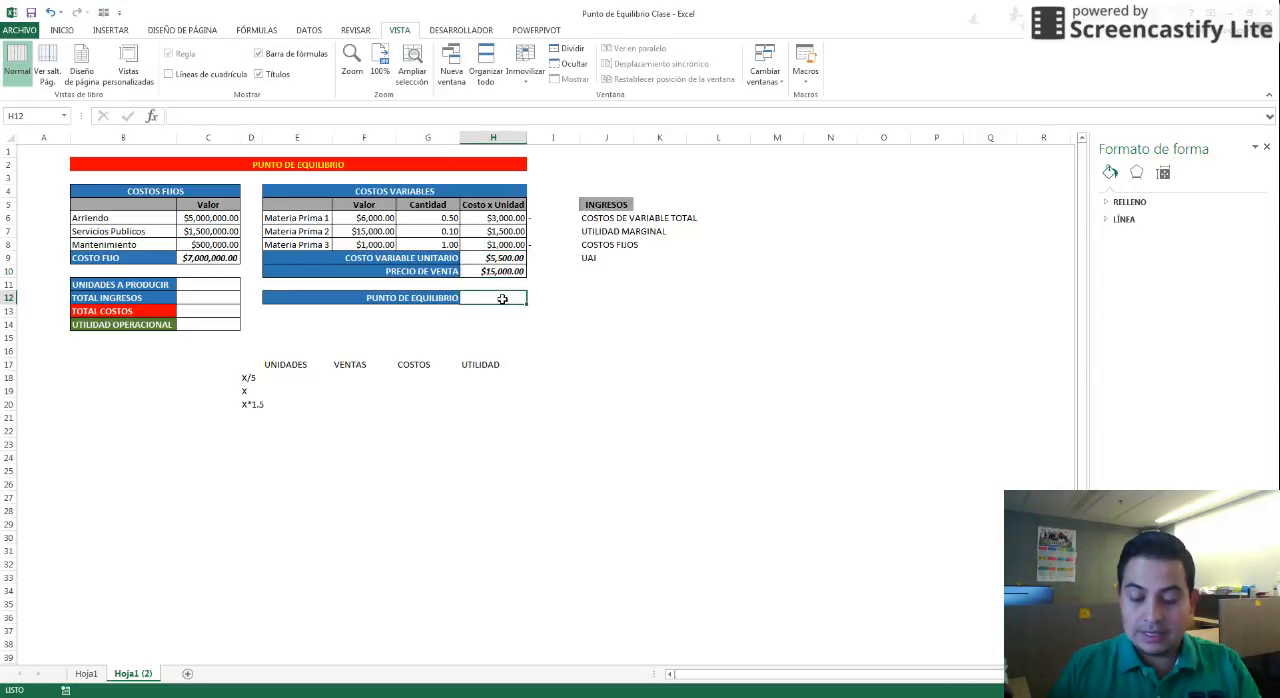
type("=")
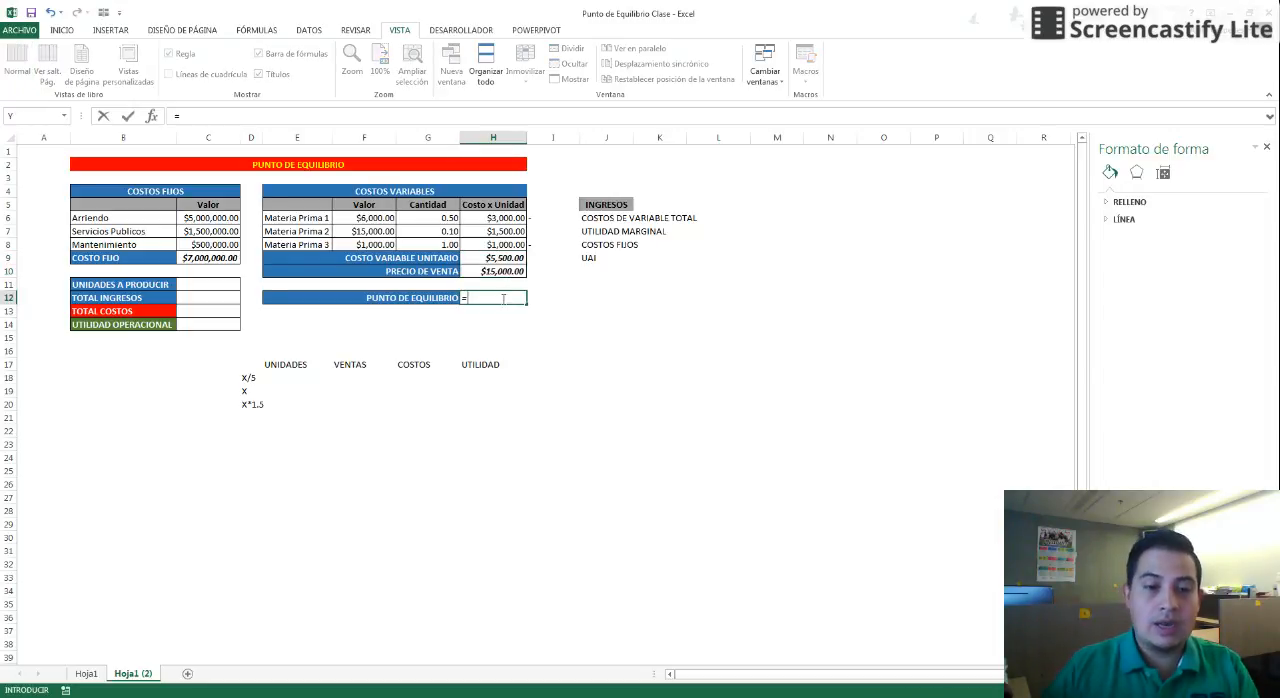
left_click(210, 256)
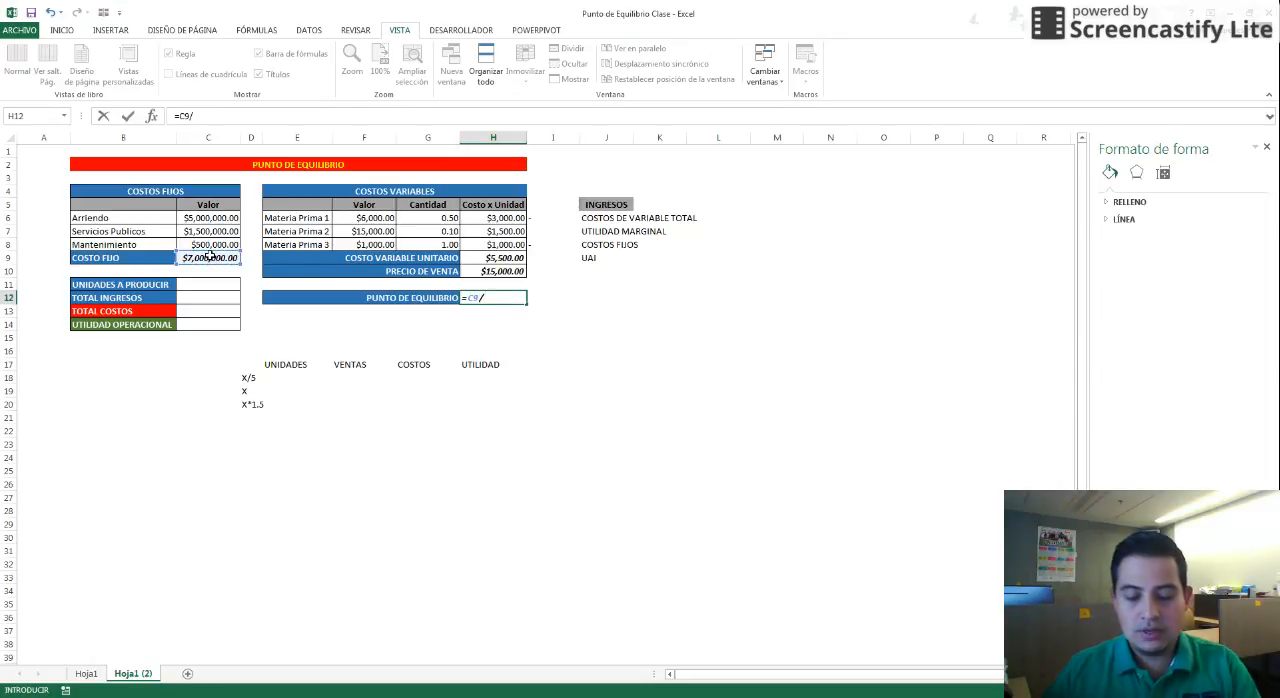
type("(")
key("Up")
key("Up")
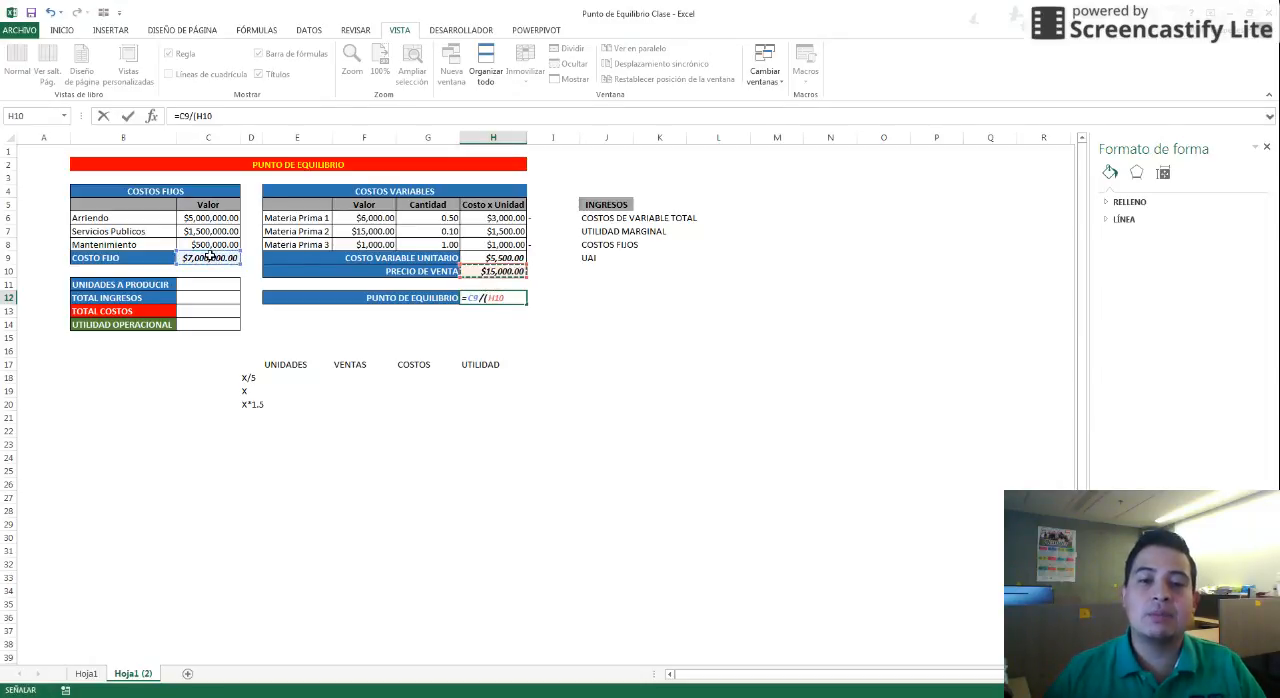
type("-")
key("Up")
key("Up")
key("Up")
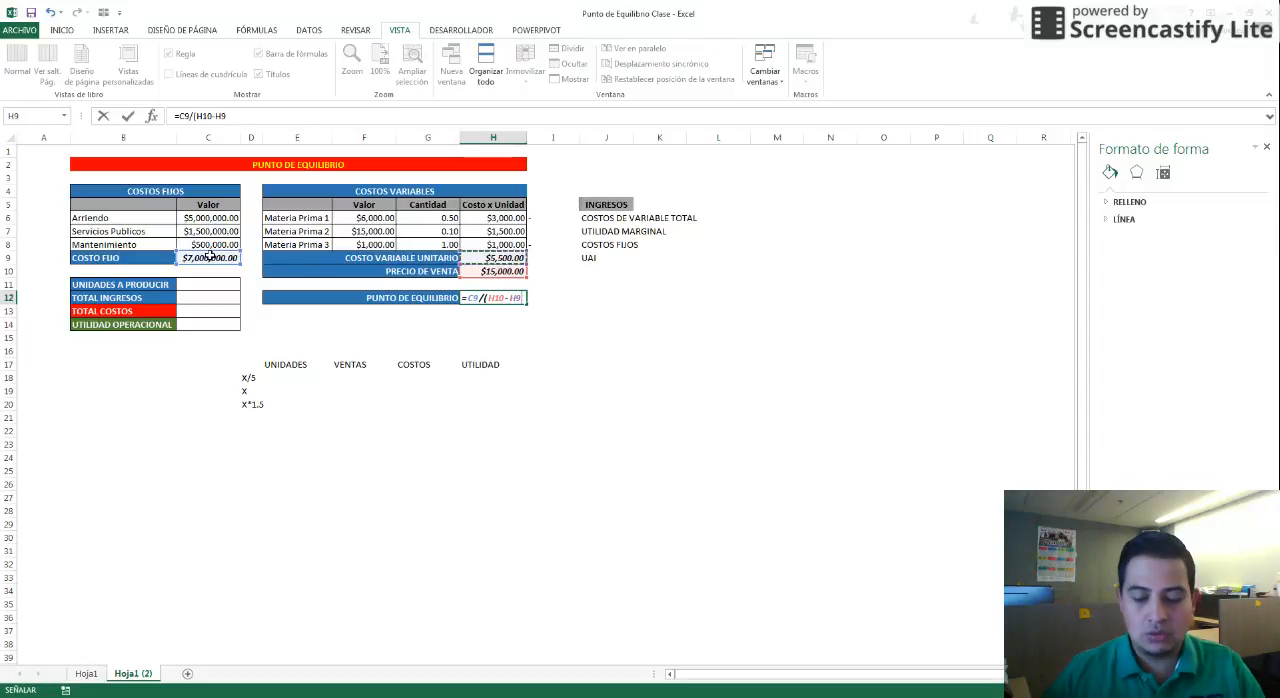
type(")")
key("Return")
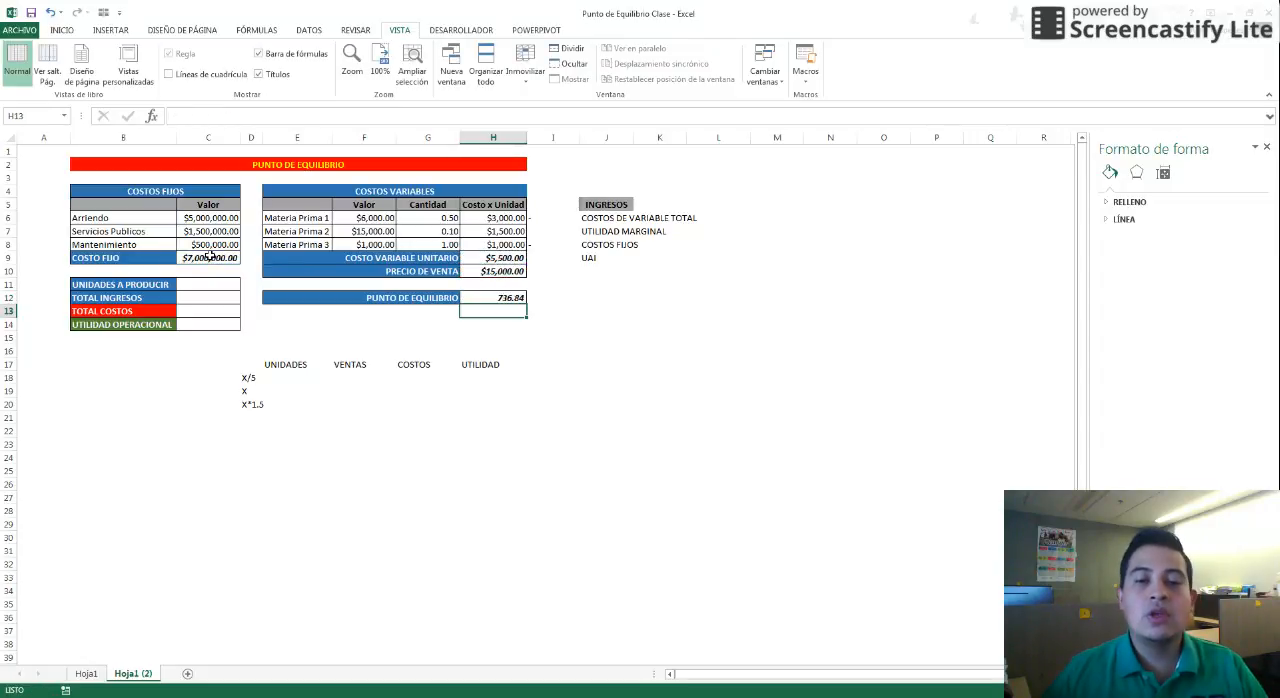
Calculate INGRESOS next to its label as the break-even point multiplied by the sale price
key("Up")
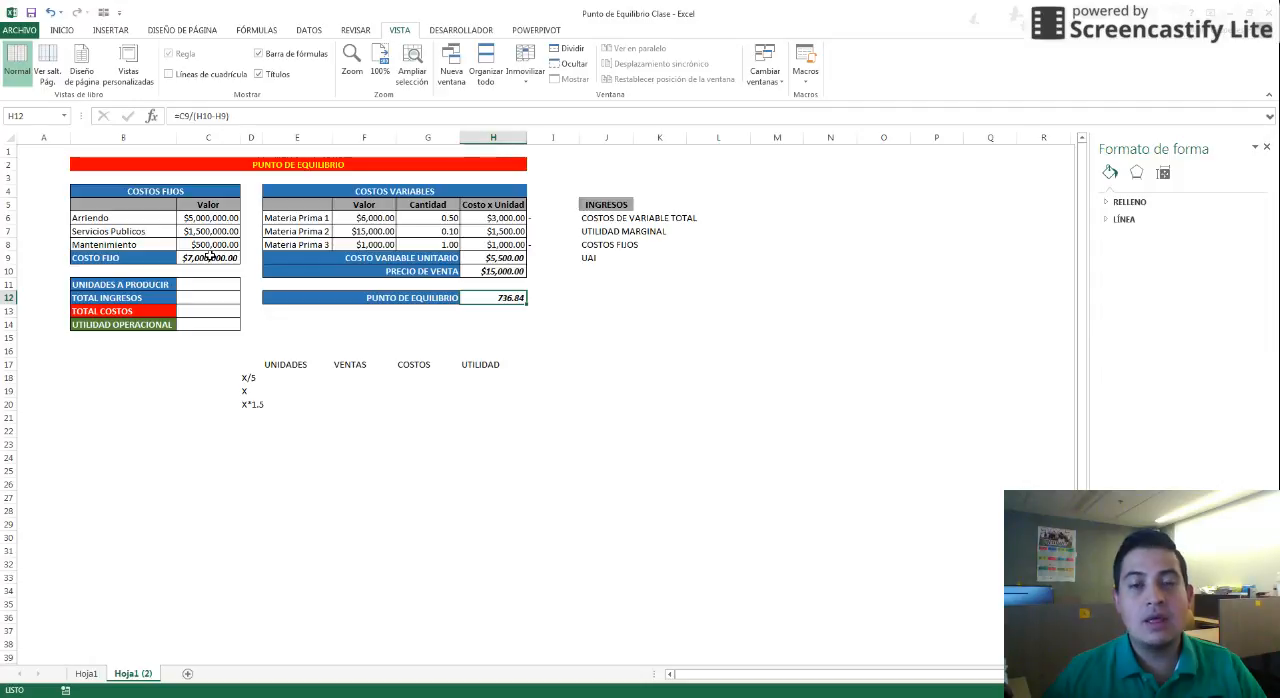
key("Up")
key("Up")
key("Up")
key("Up")
key("Right")
key("Right")
key("Right")
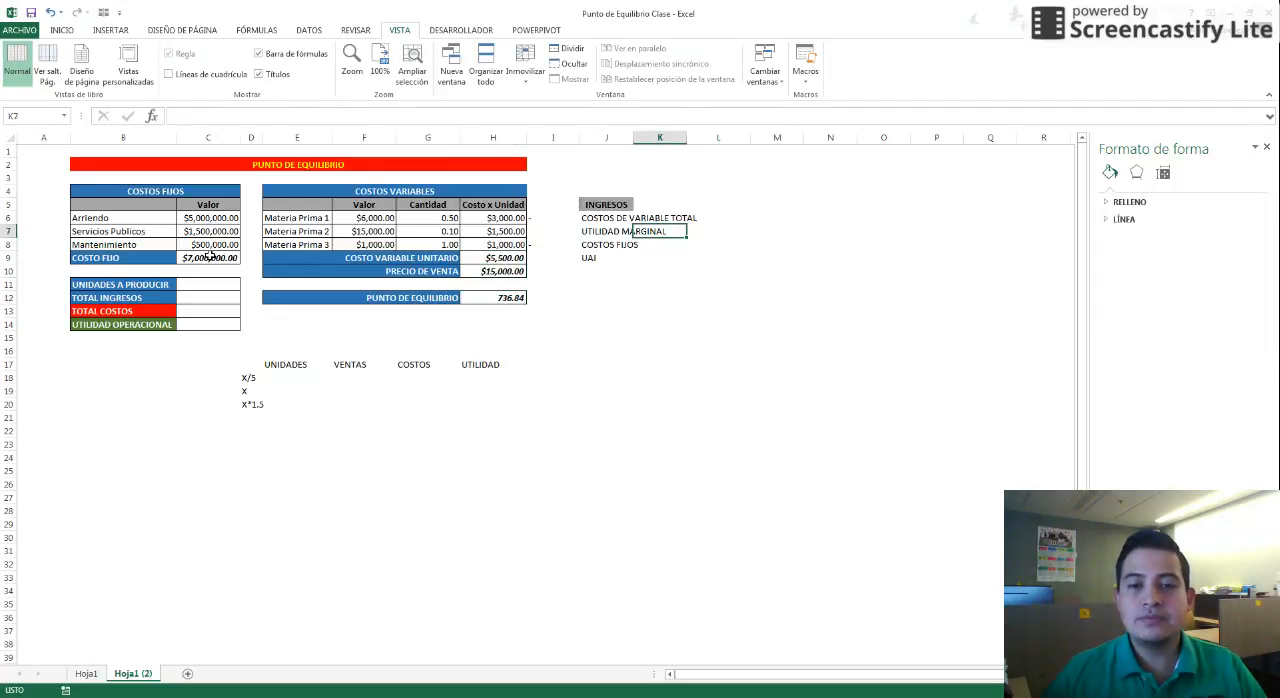
key("Up")
key("Up")
key("Up")
key("Right")
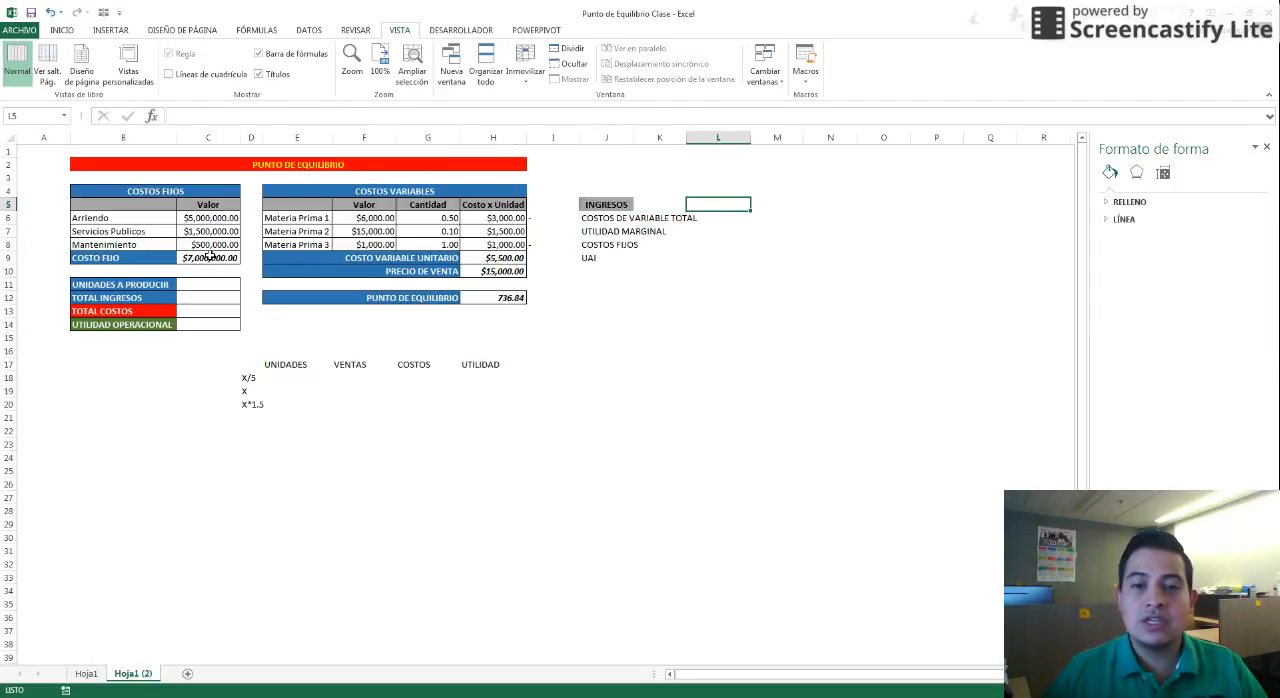
type("+")
key("Left")
key("Left")
key("Down")
key("Down")
key("Left")
key("Left")
key("Down")
key("Down")
key("Down")
key("Down")
key("Down")
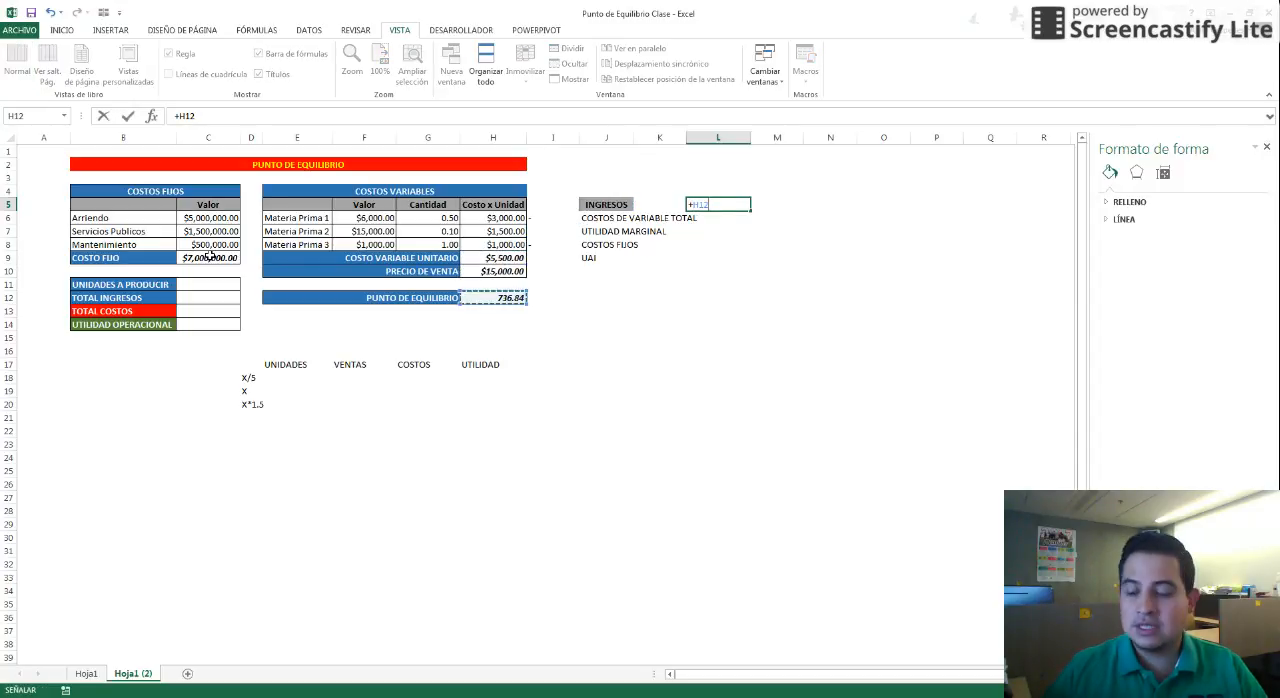
type("*")
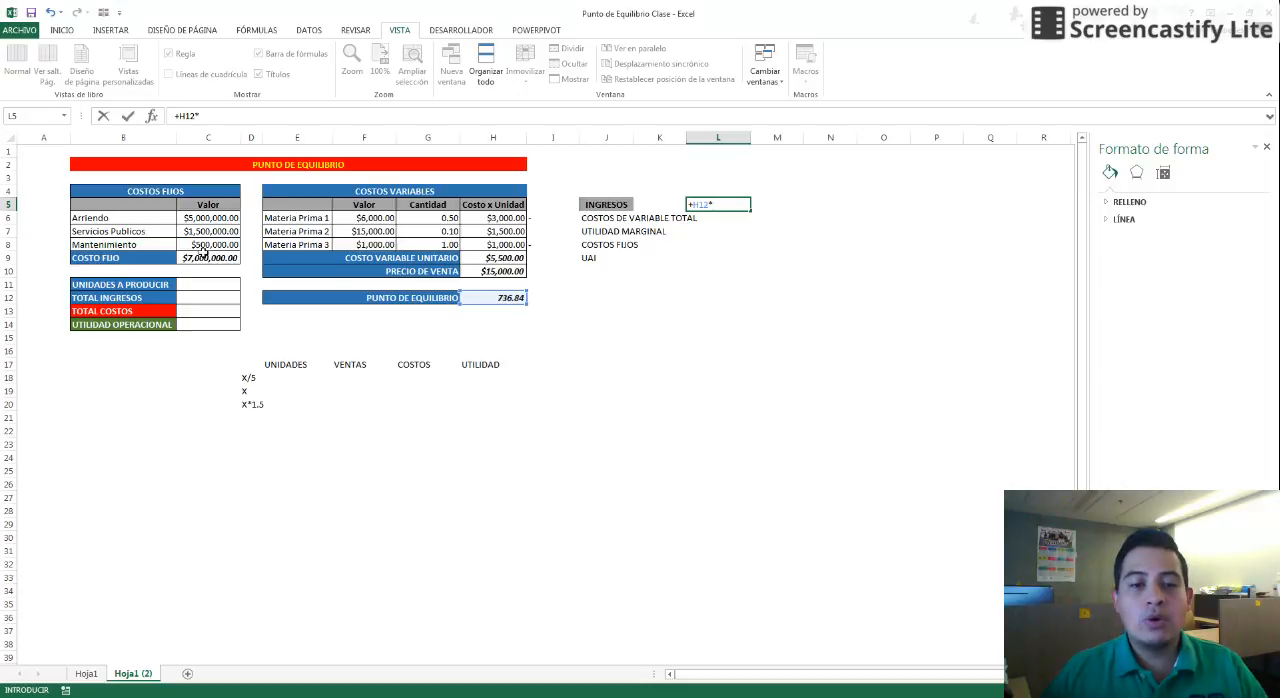
left_click(476, 271)
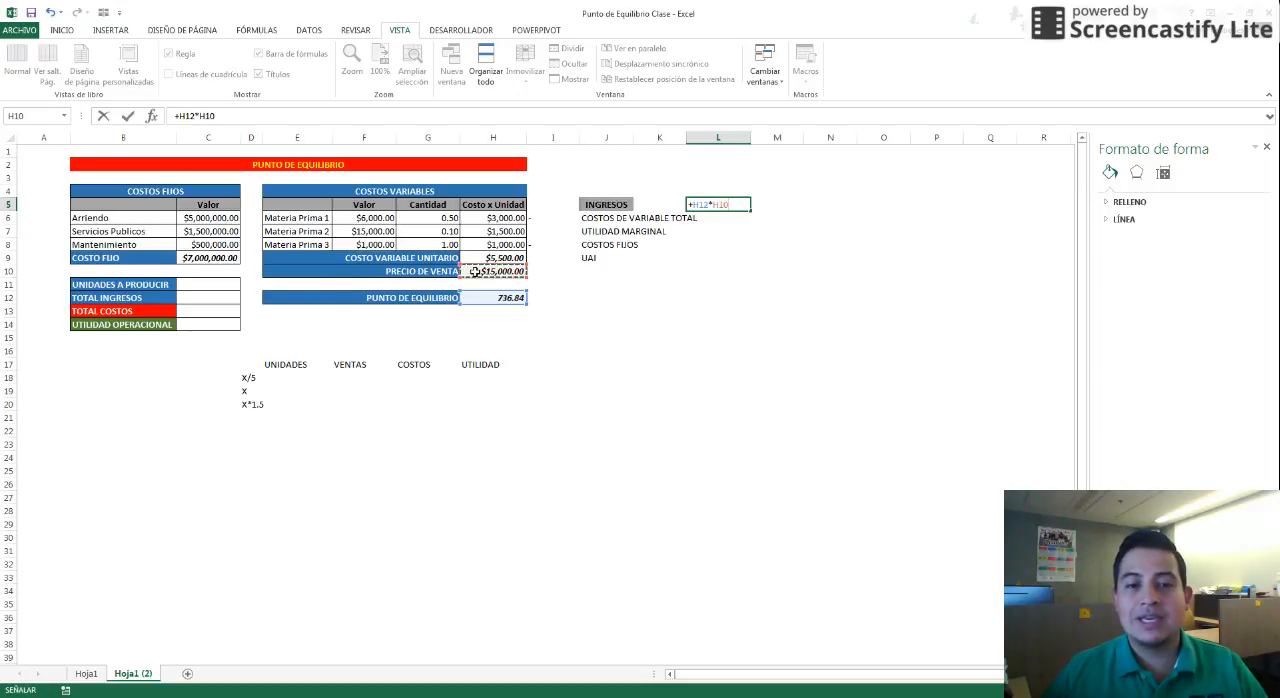
key("Return")
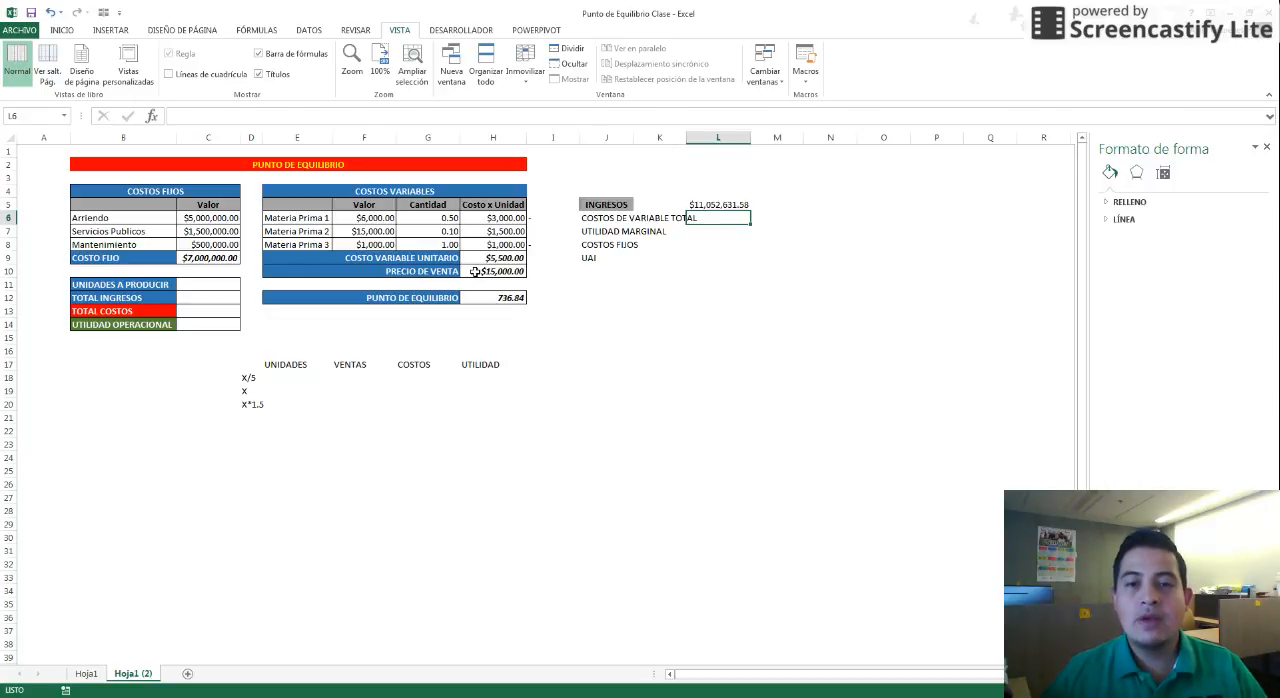
Calculate COSTOS DE VARIABLE TOTAL as the break-even point multiplied by the unit variable cost
type("+")
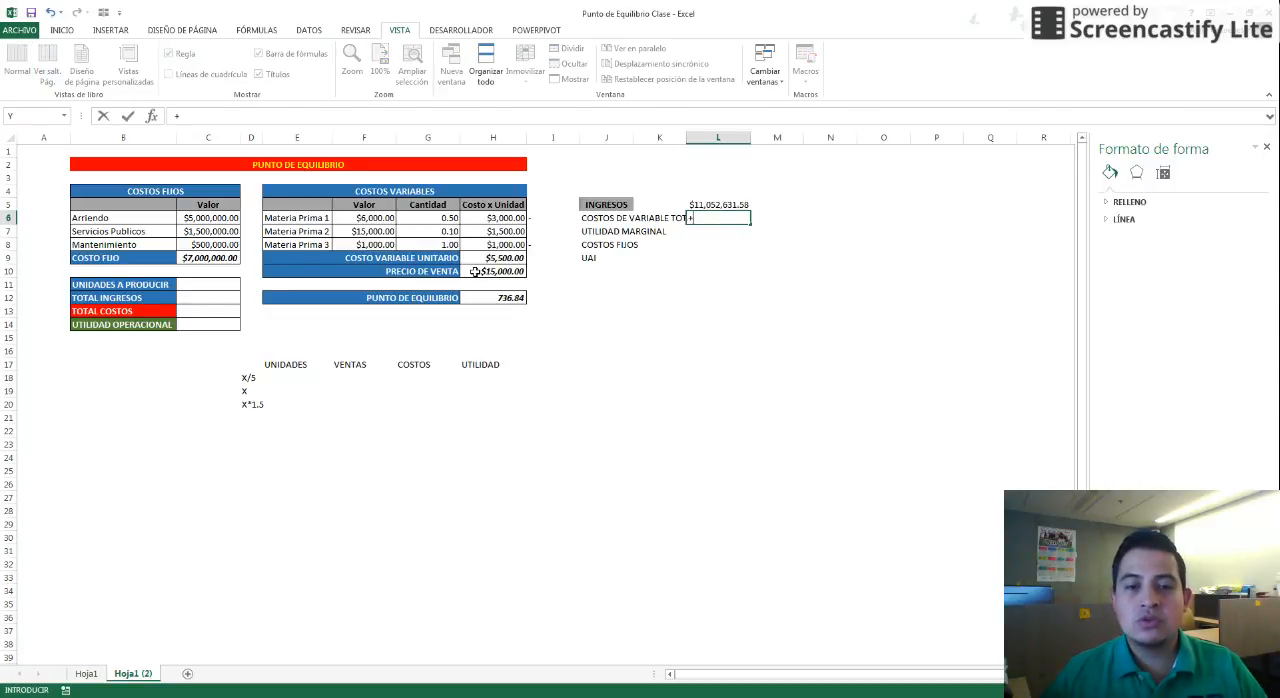
left_click(500, 298)
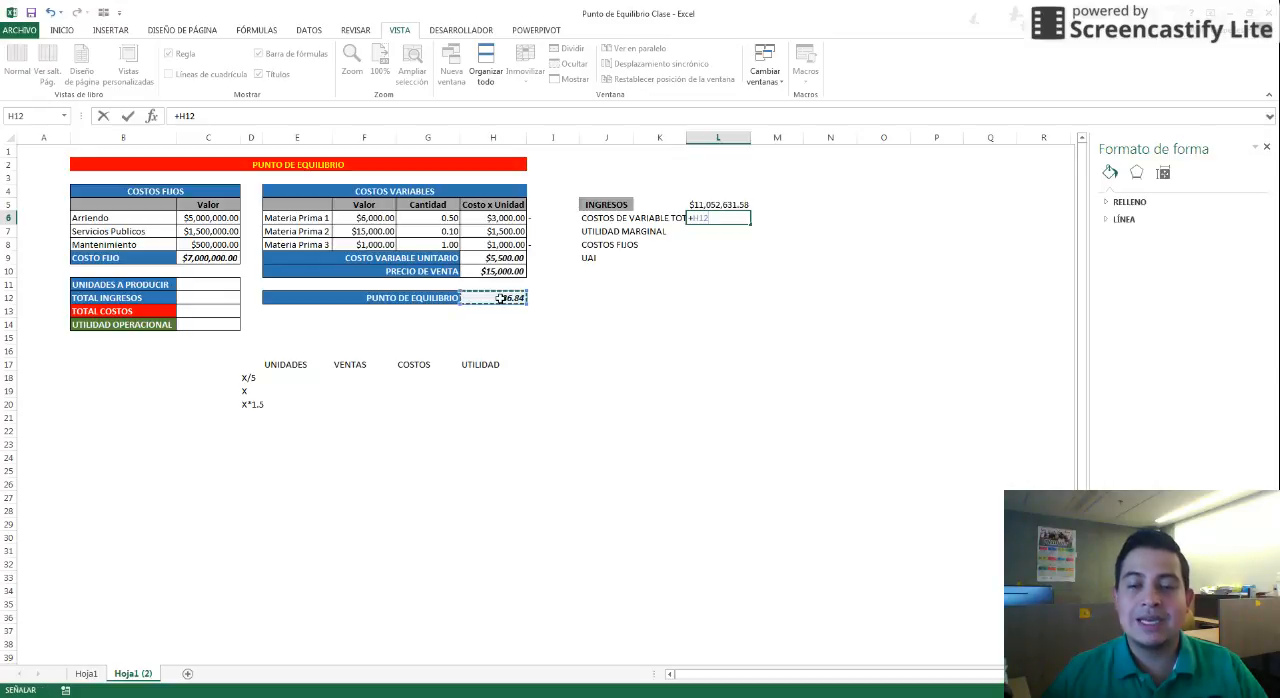
type("*")
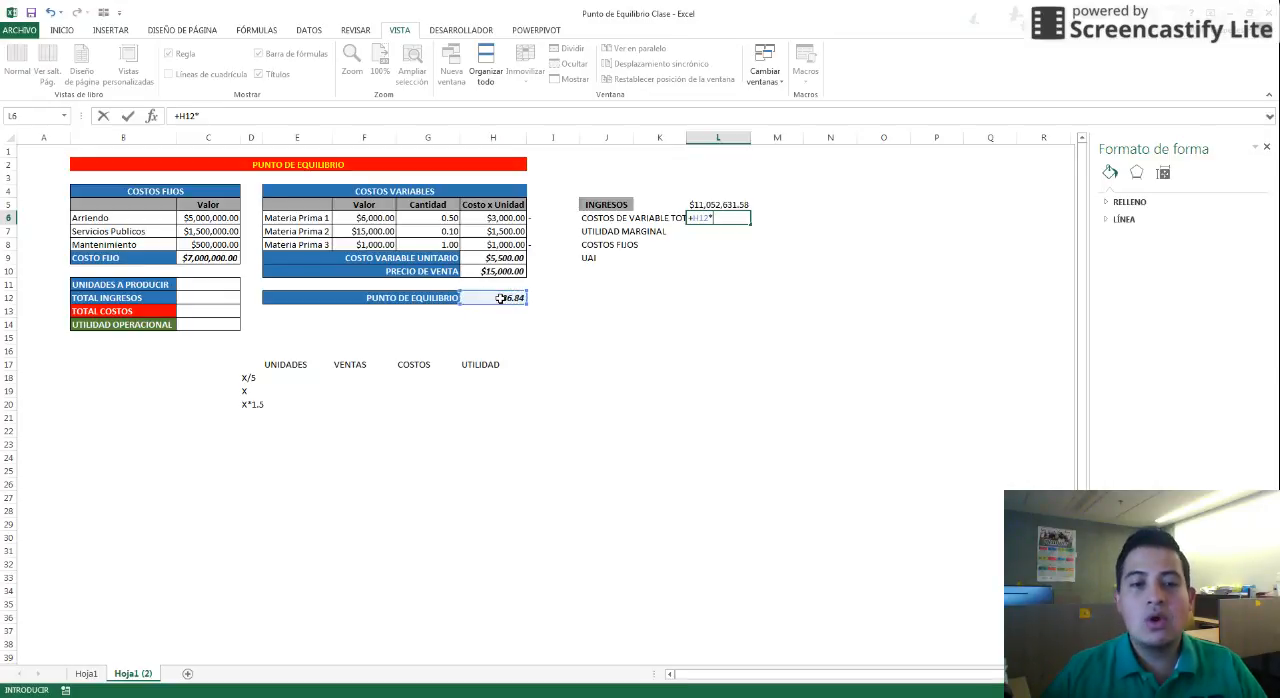
left_click(498, 260)
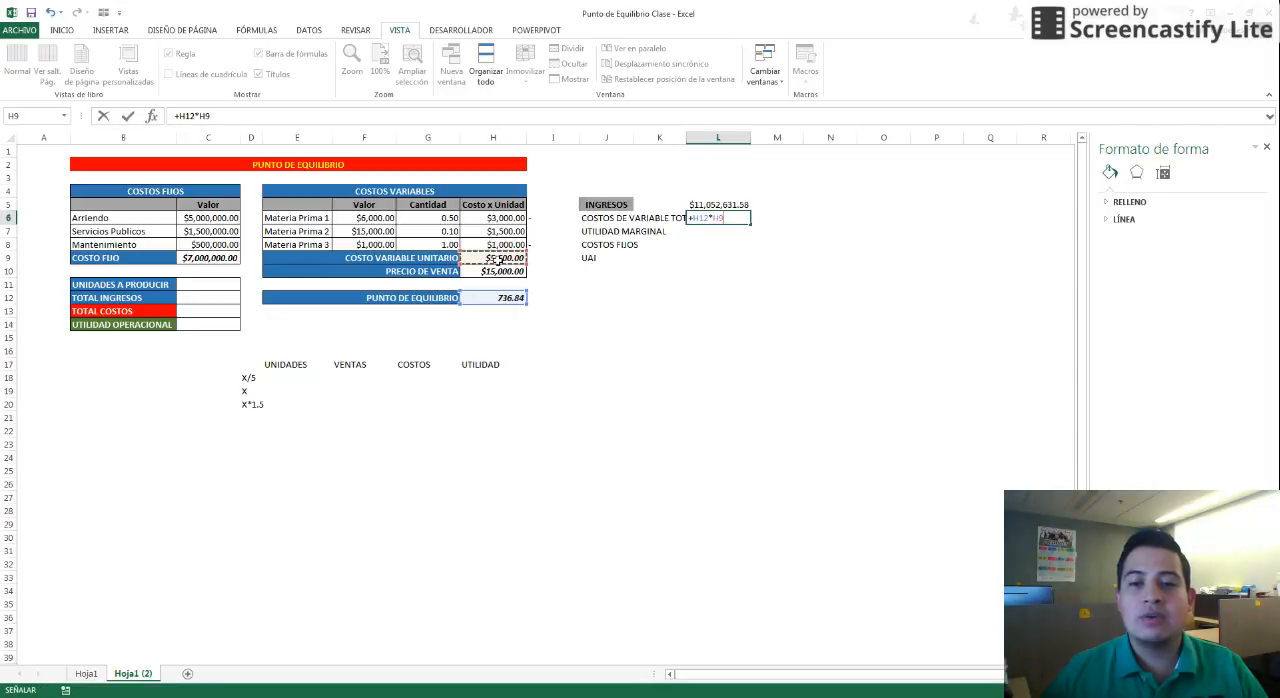
key("Return")
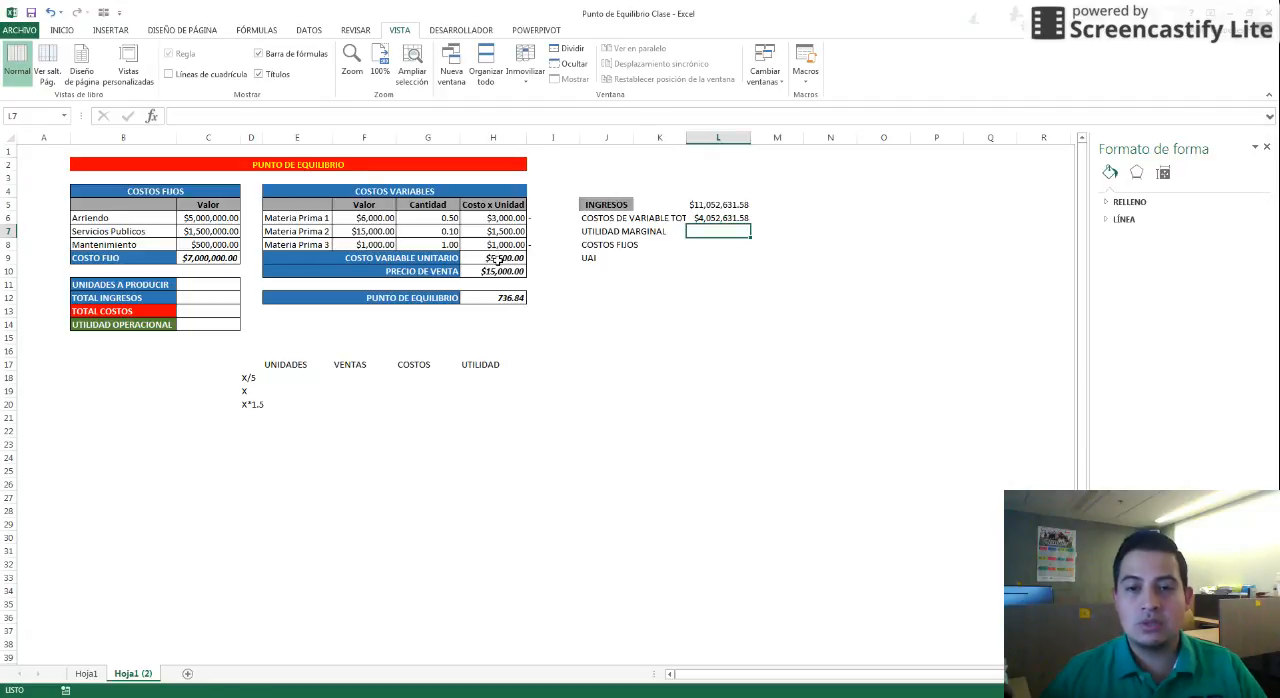
Calculate UTILIDAD MARGINAL as ingresos minus total variable cost: =+L5-L6
type("+")
key("Up")
key("Up")
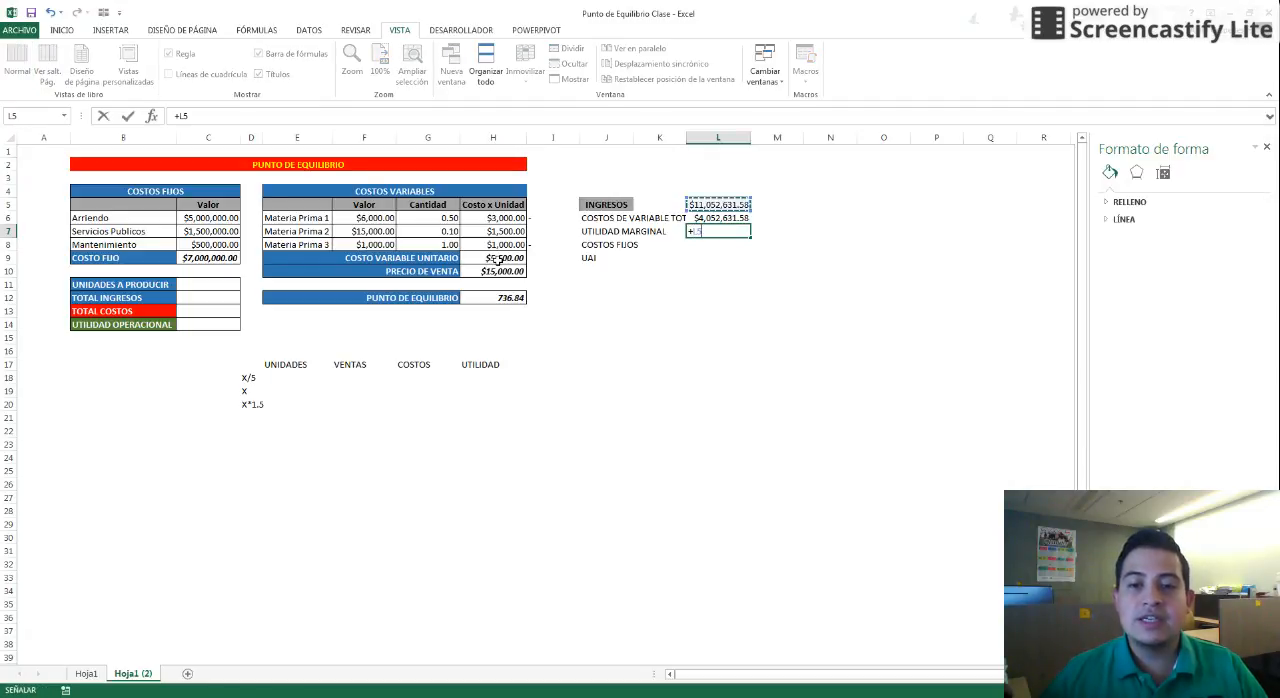
type("-")
key("Up")
key("Return")
key("Up")
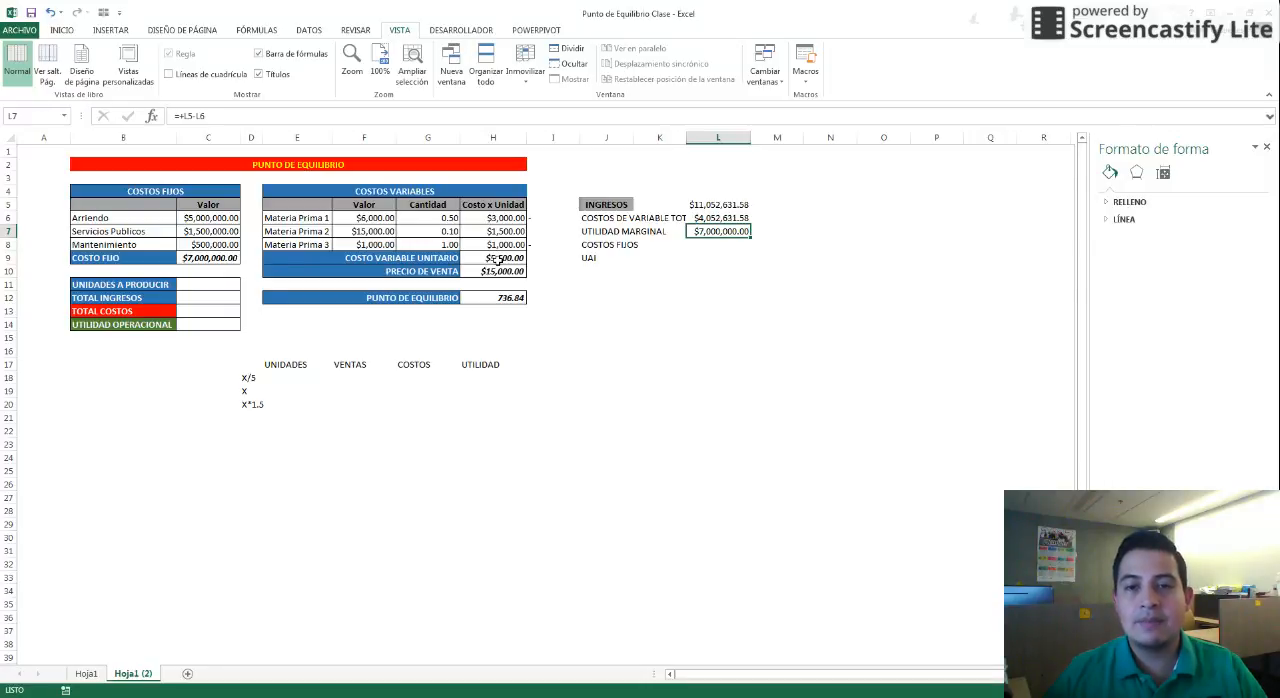
Enter COSTOS FIJOS as the negative of the fixed cost total: =-C9
key("Down")
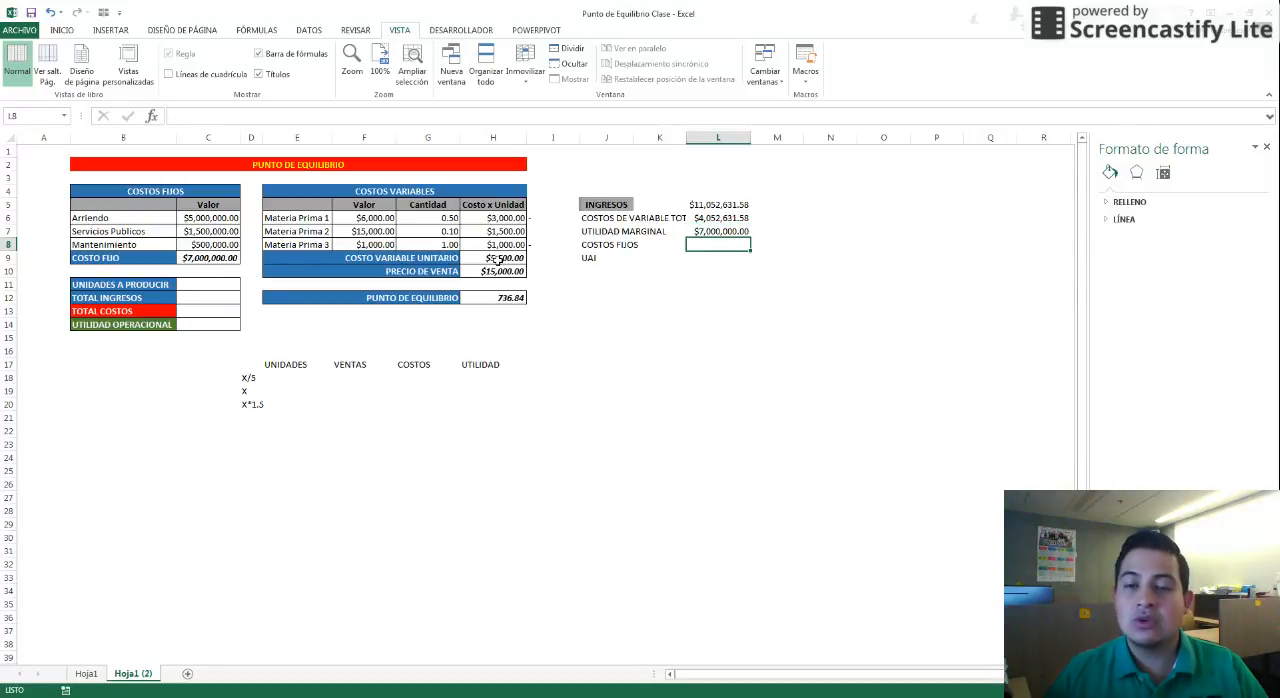
type("-")
left_click(226, 258)
key("Return")
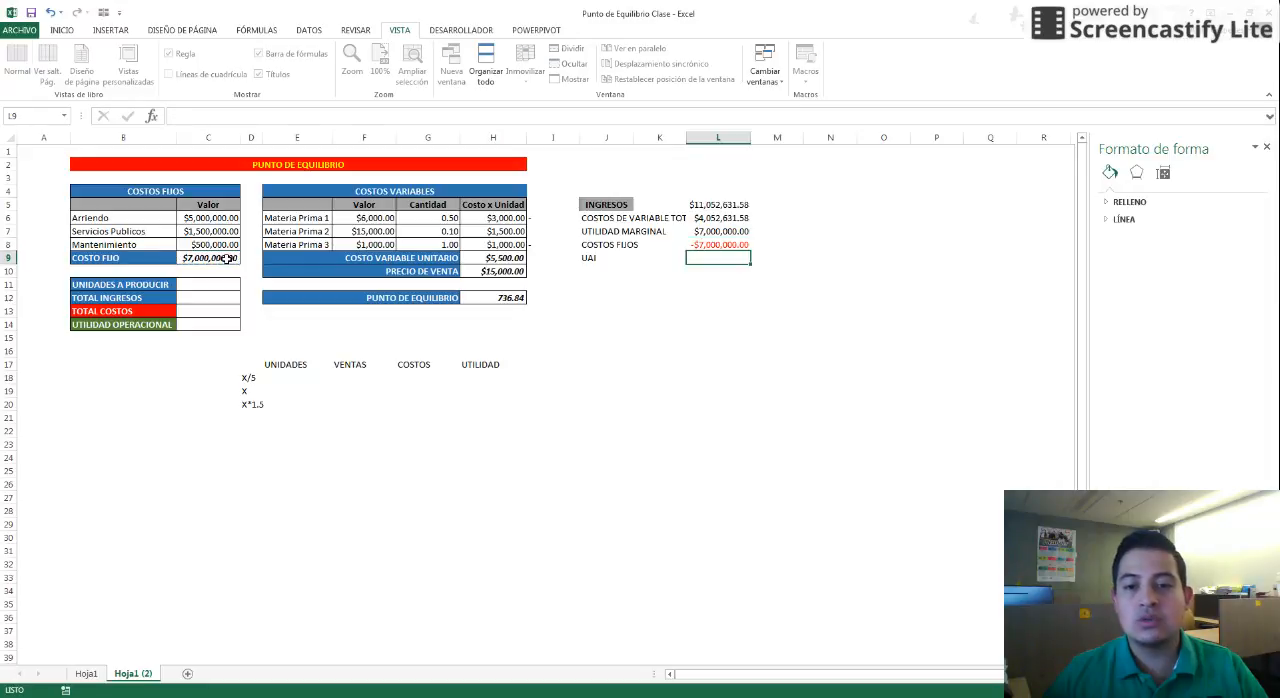
Calculate UAI as utilidad marginal plus costos fijos (=+L7+L8) and review the margin formulas above it
type("+")
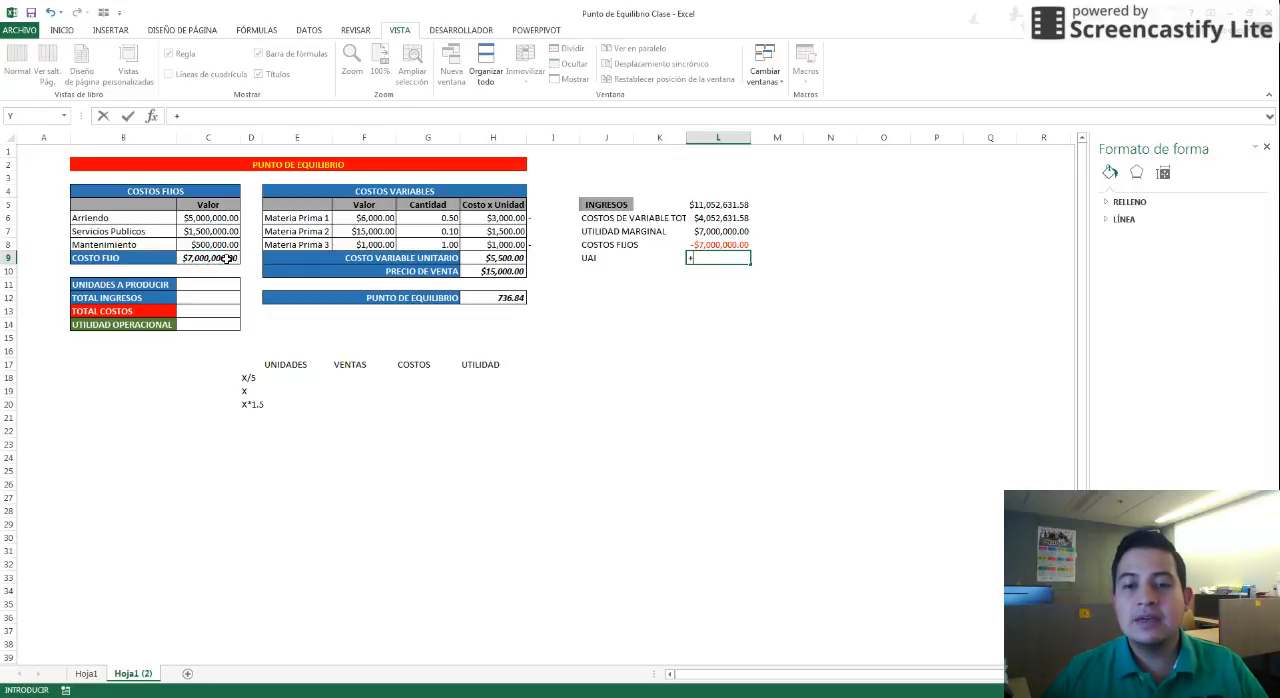
key("Up")
key("Up")
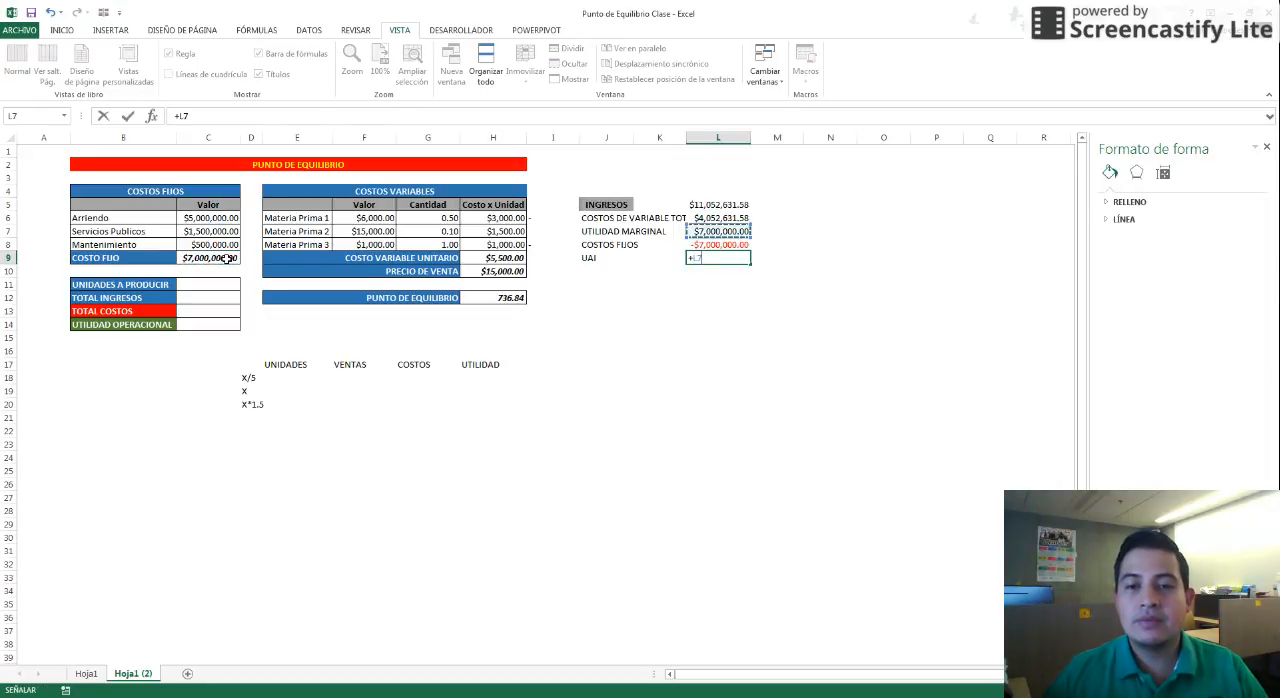
type("+")
key("Up")
key("Return")
key("Up")
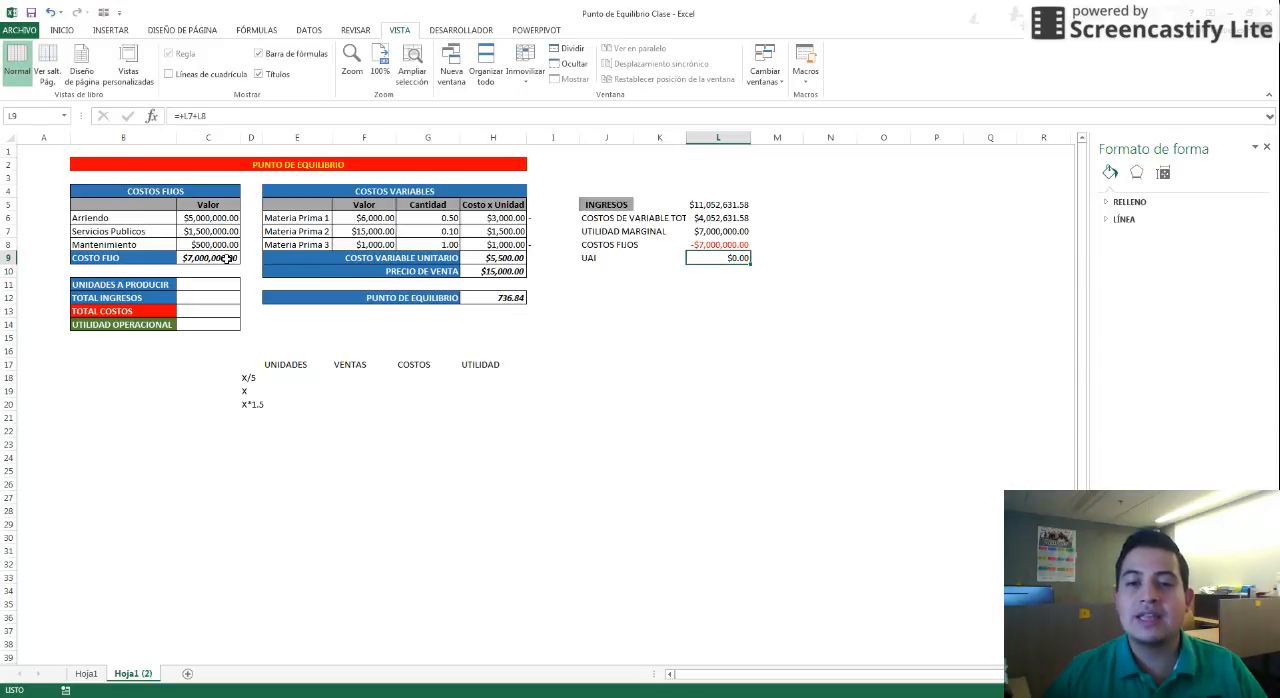
left_click(717, 232)
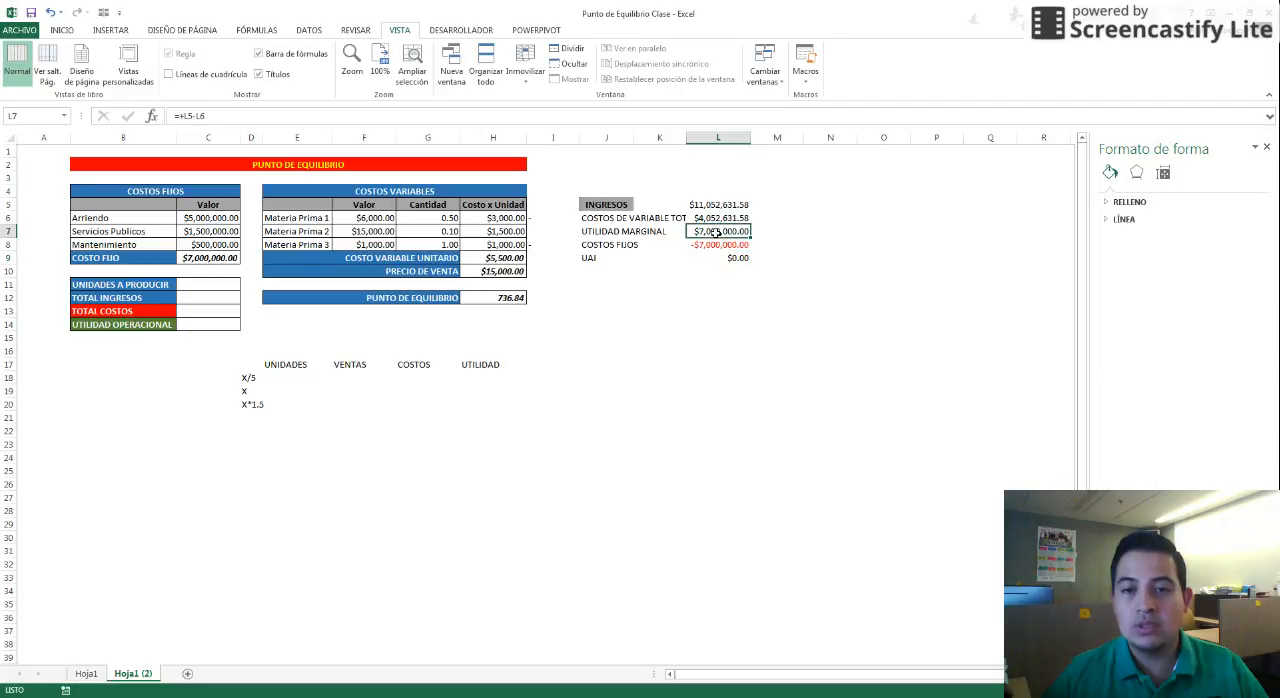
left_click(718, 244)
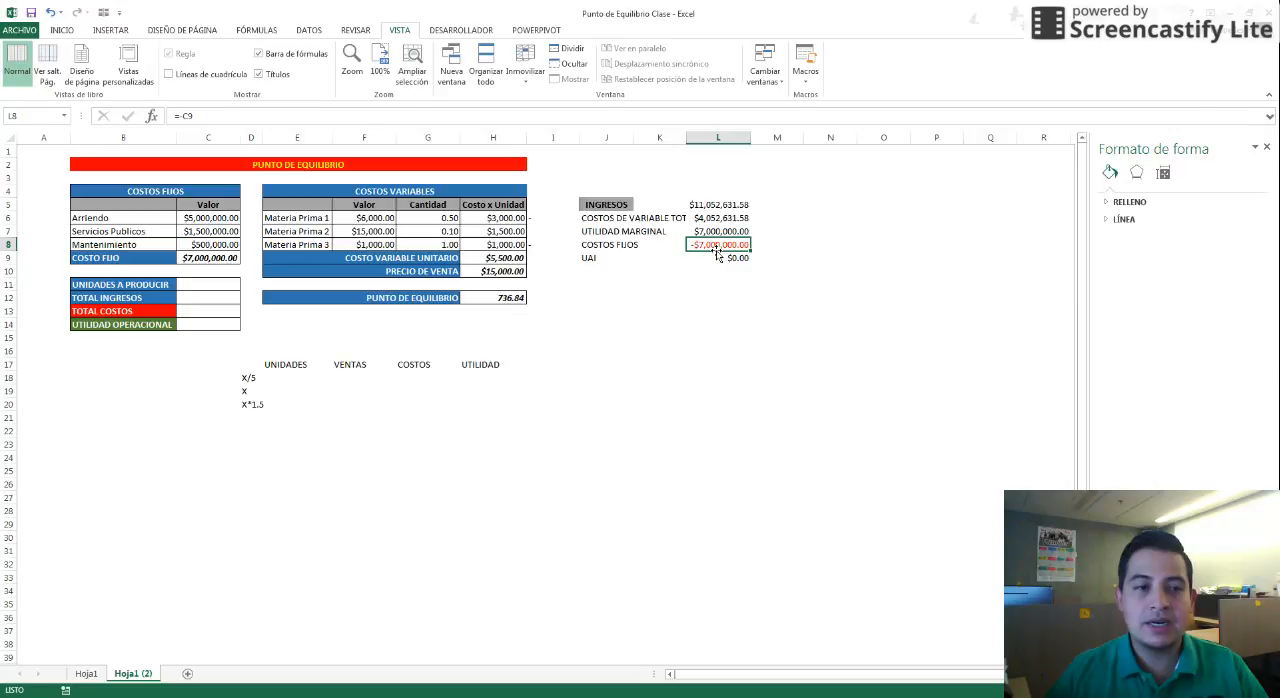
Enter 1000 as UNIDADES A PRODUCIR
left_click(218, 284)
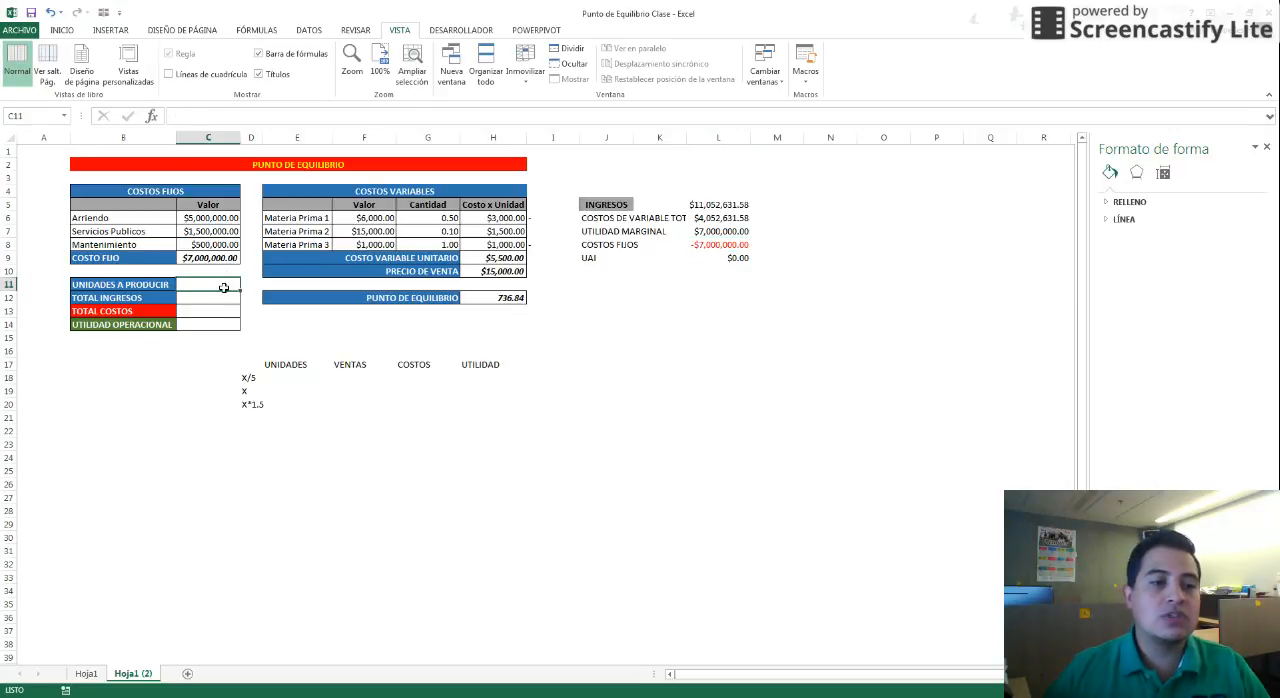
type("1000")
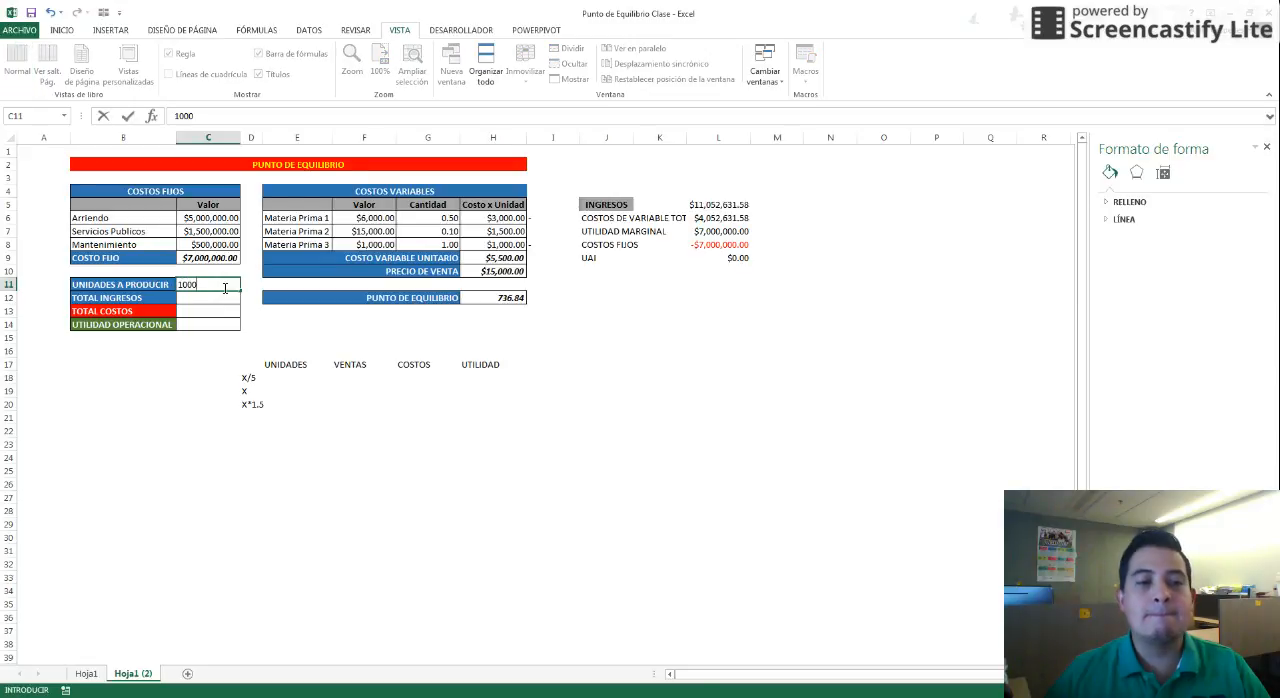
key("Return")
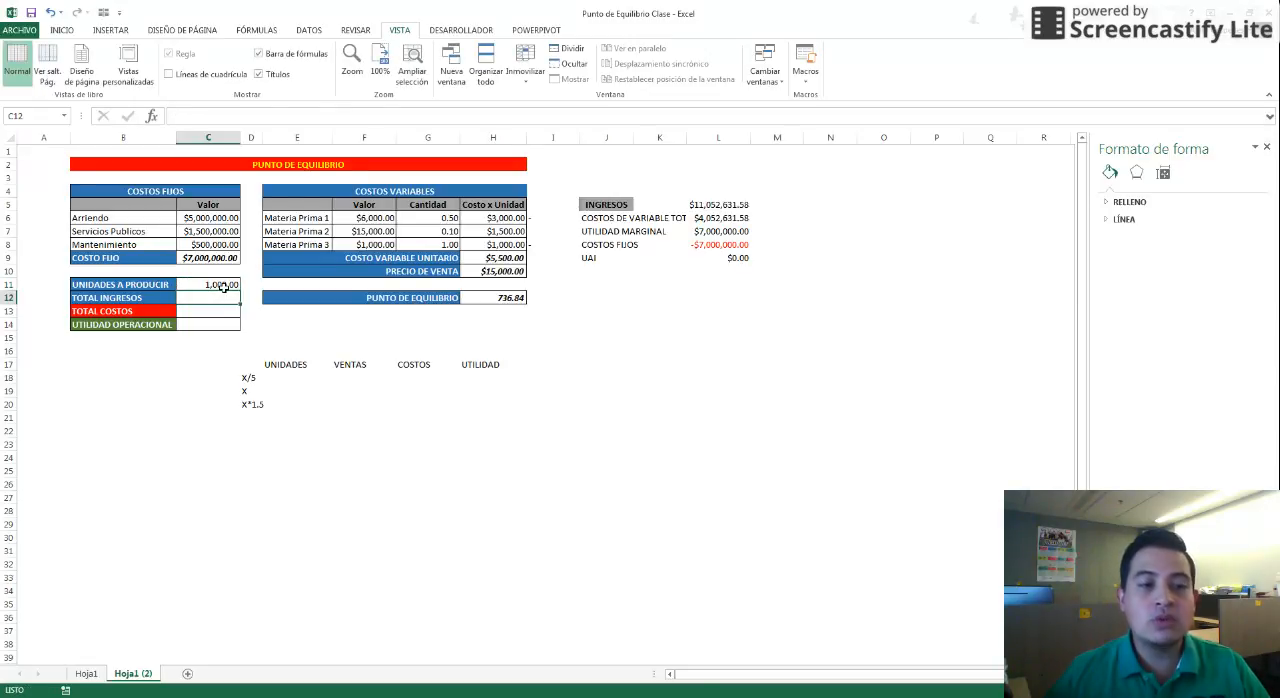
Calculate TOTAL INGRESOS as units to produce multiplied by the sale price: =+C11*H10
type("+")
left_click(222, 286)
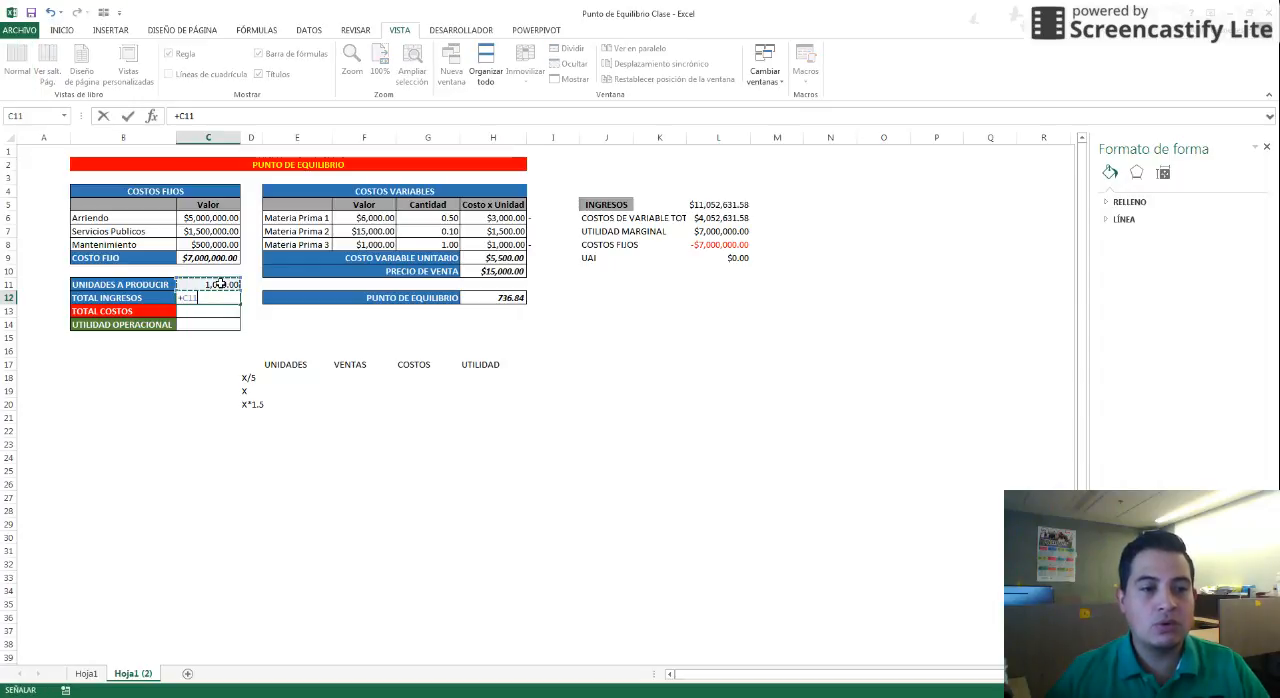
type("*")
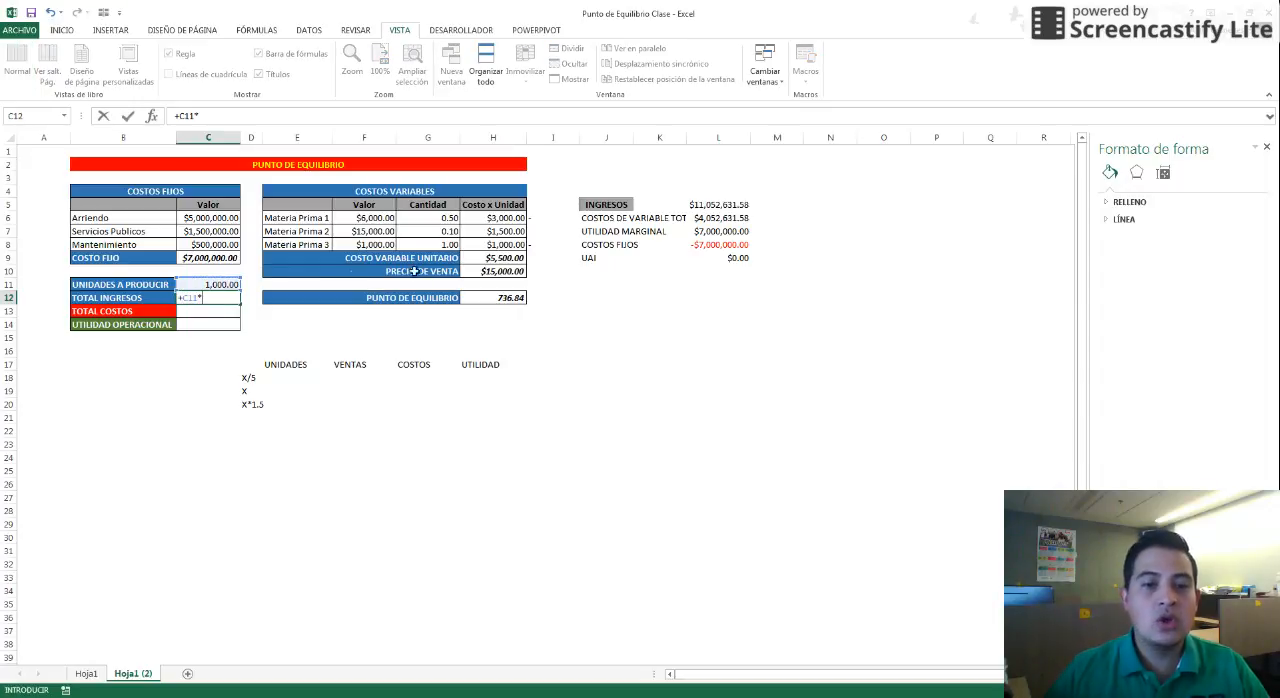
left_click(477, 271)
key("Return")
key("Return")
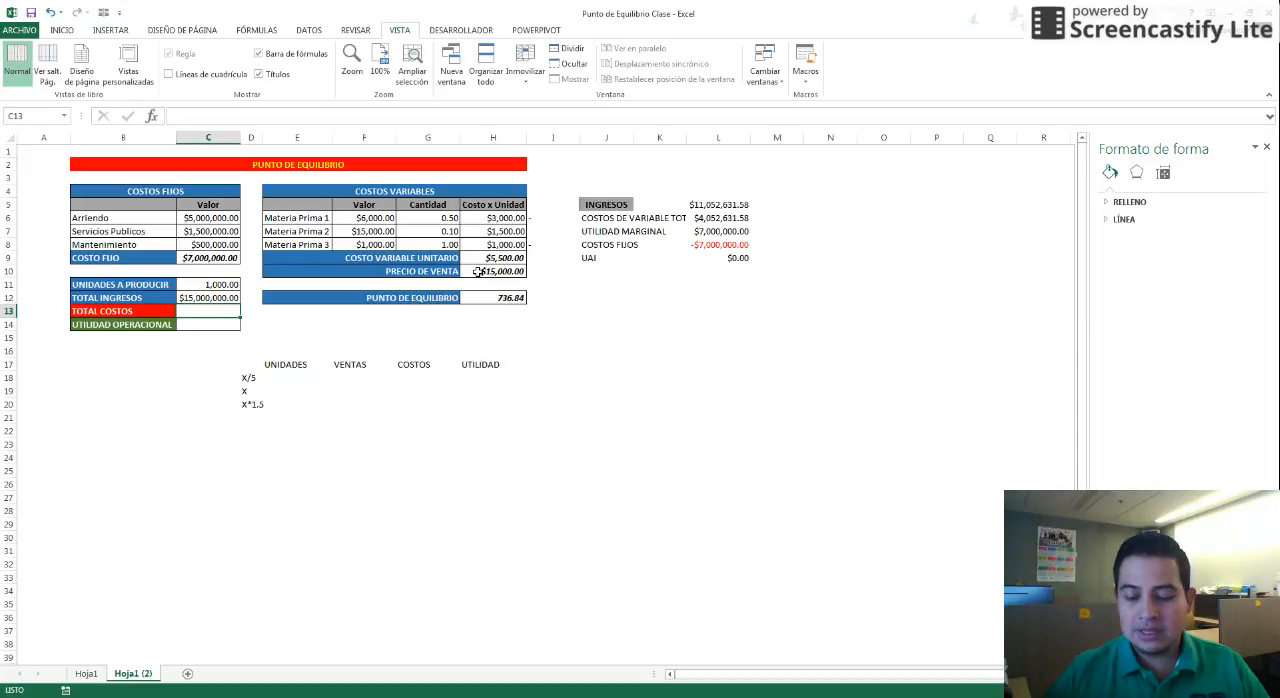
Calculate TOTAL COSTOS as fixed cost plus units times unit variable cost: =C9+(C11*H9)
type("=")
left_click(216, 259)
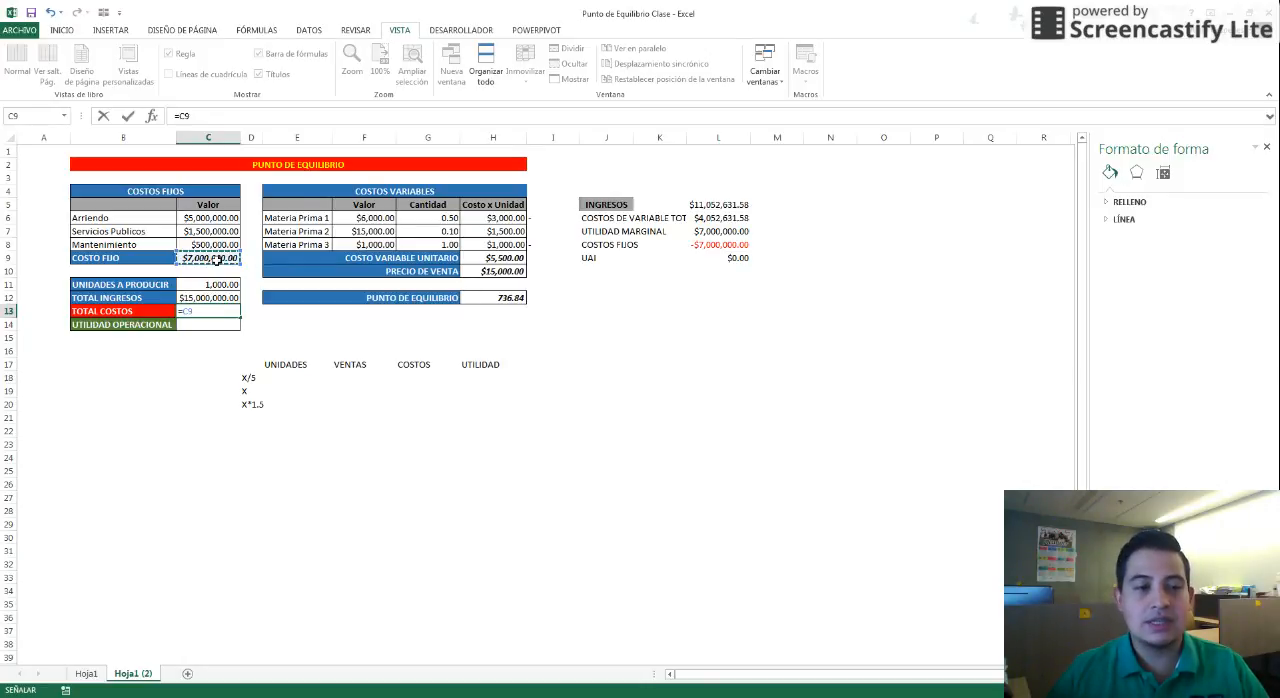
type("+(")
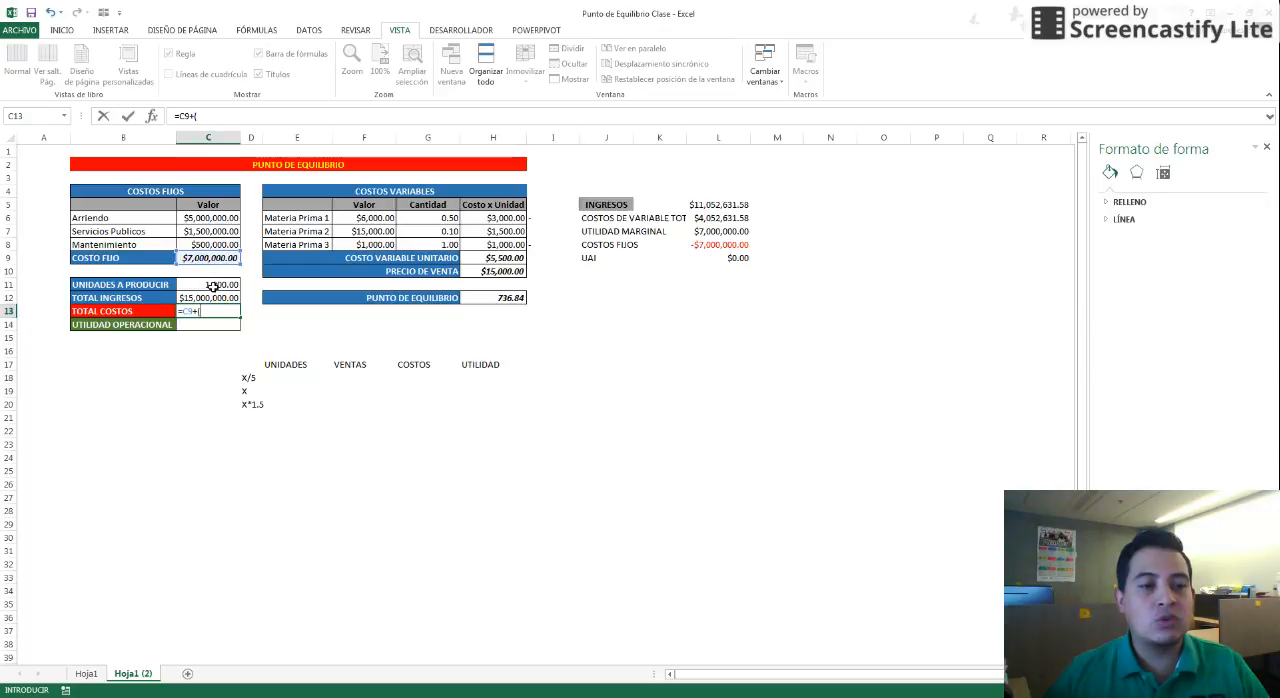
left_click(212, 286)
type("*")
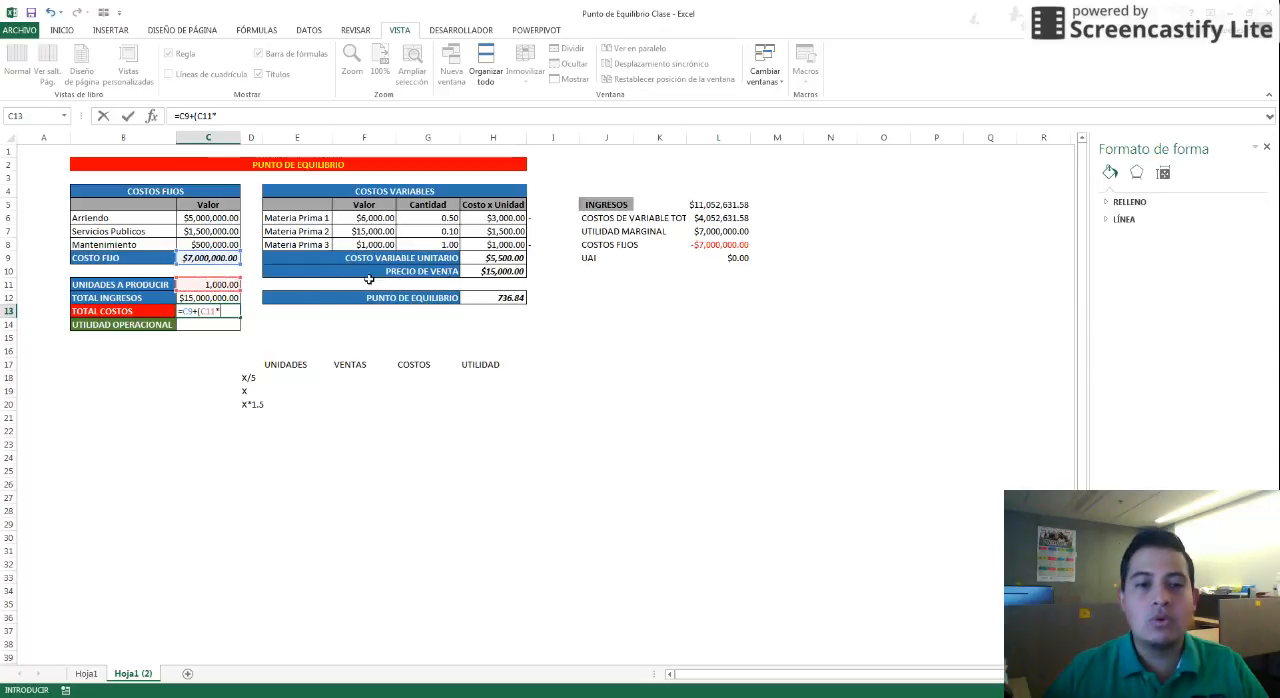
left_click(491, 257)
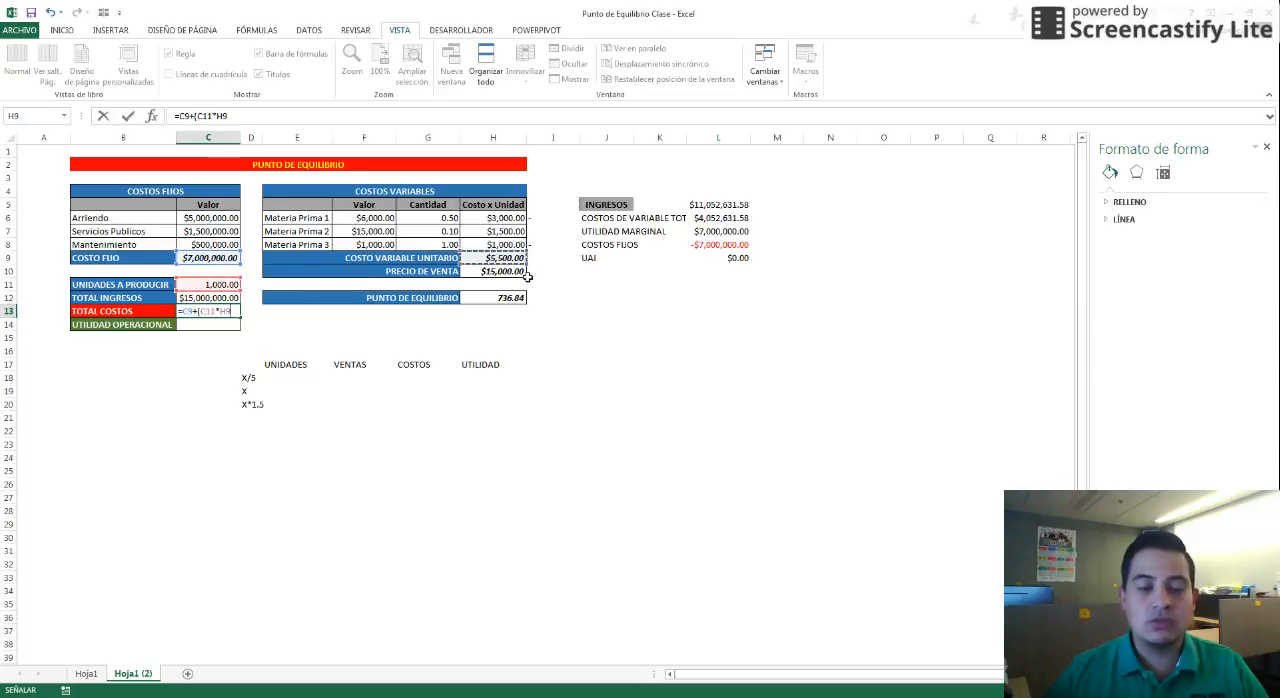
type(")")
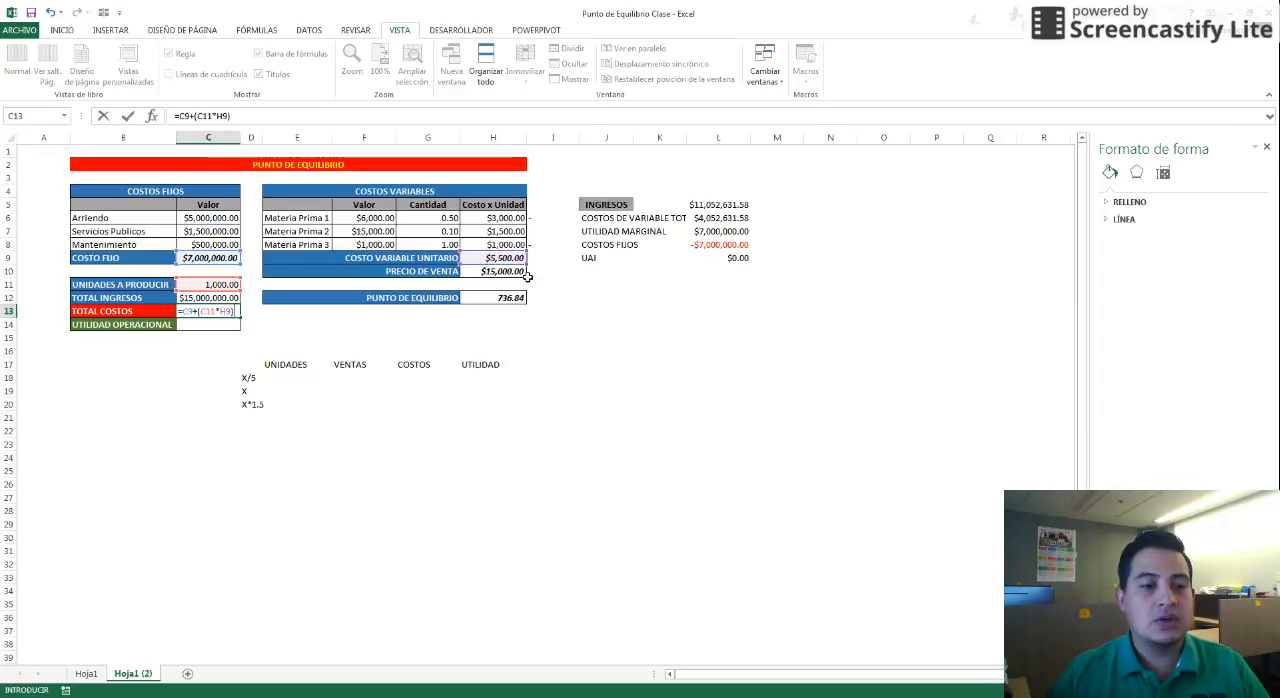
key("ctrl+Return")
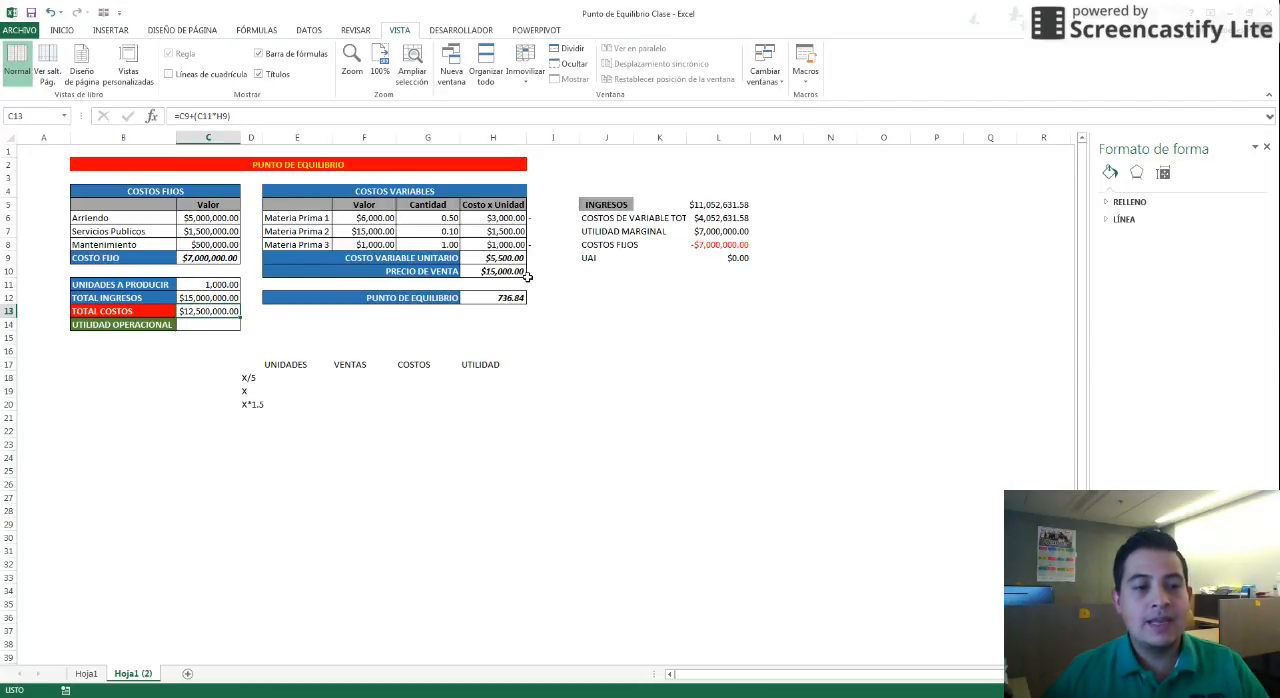
Calculate UTILIDAD OPERACIONAL as total income minus total costs: =+C12-C13
key("Down")
type("+")
key("Up")
key("Up")
type("-")
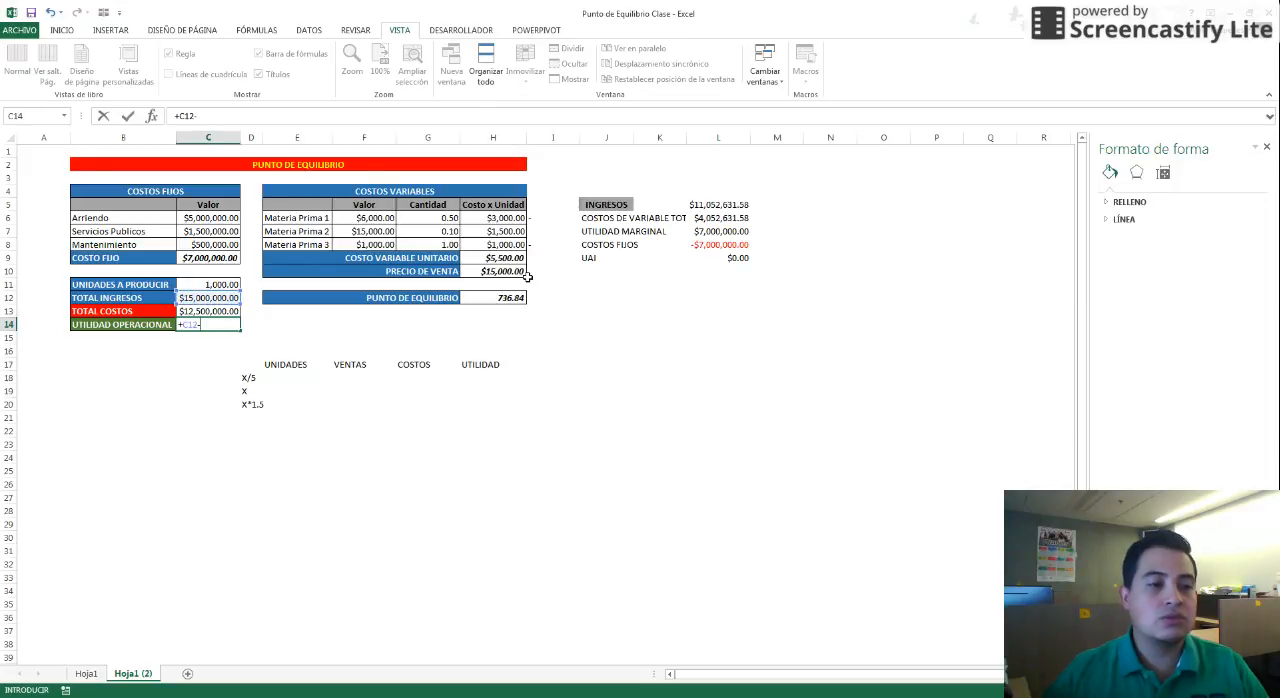
key("Up")
key("Return")
key("Up")
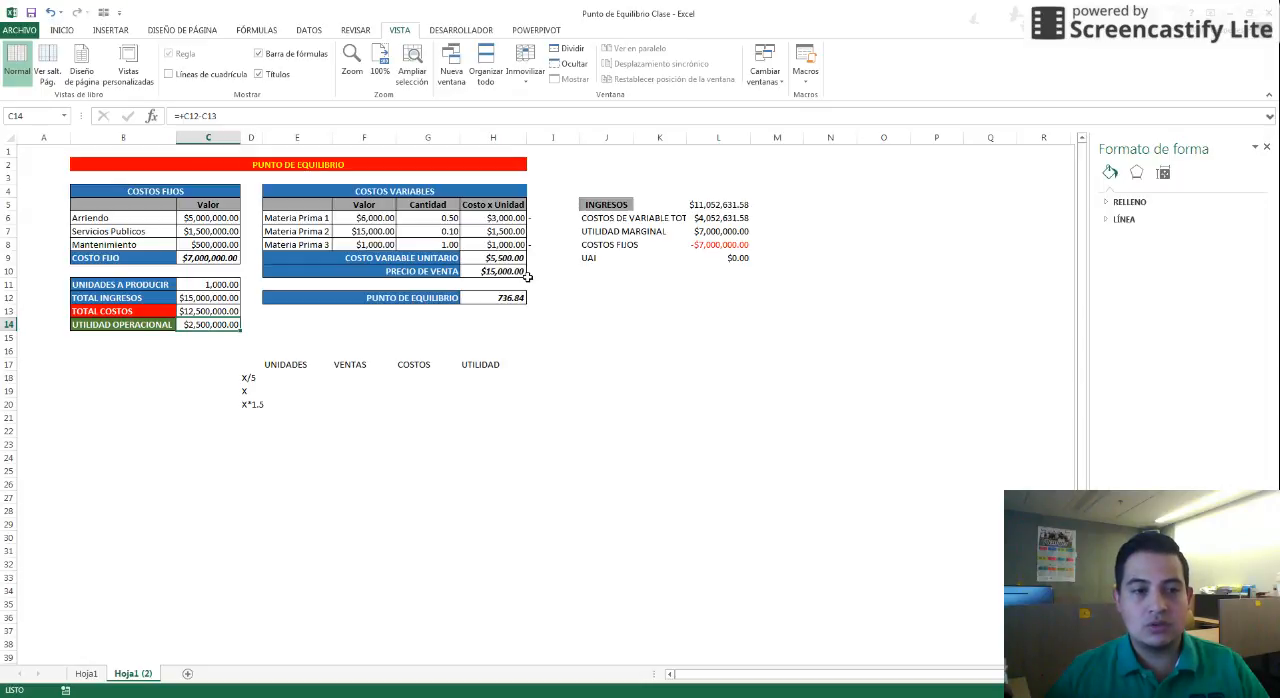
Review the break-even formula, the UNIDADES/VENTAS/COSTOS/UTILIDAD headers and the X/5, X, X*1.5 row labels
left_click(515, 295)
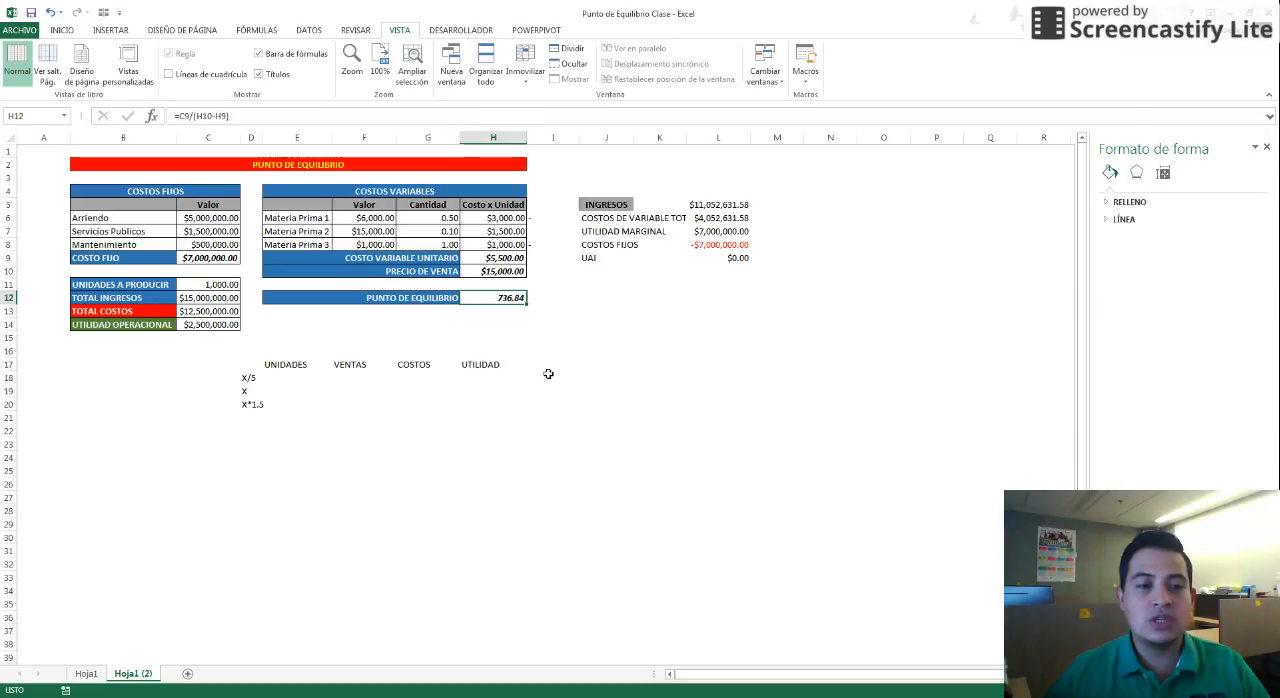
left_click(216, 326)
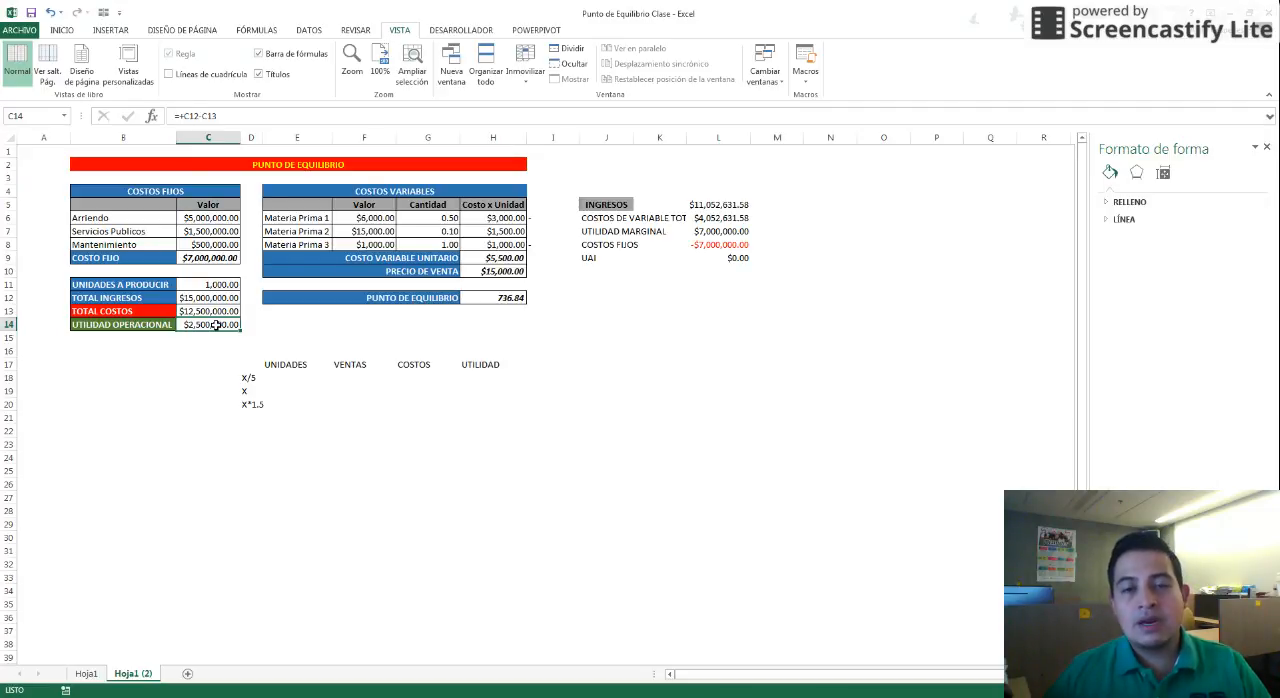
left_click(293, 365)
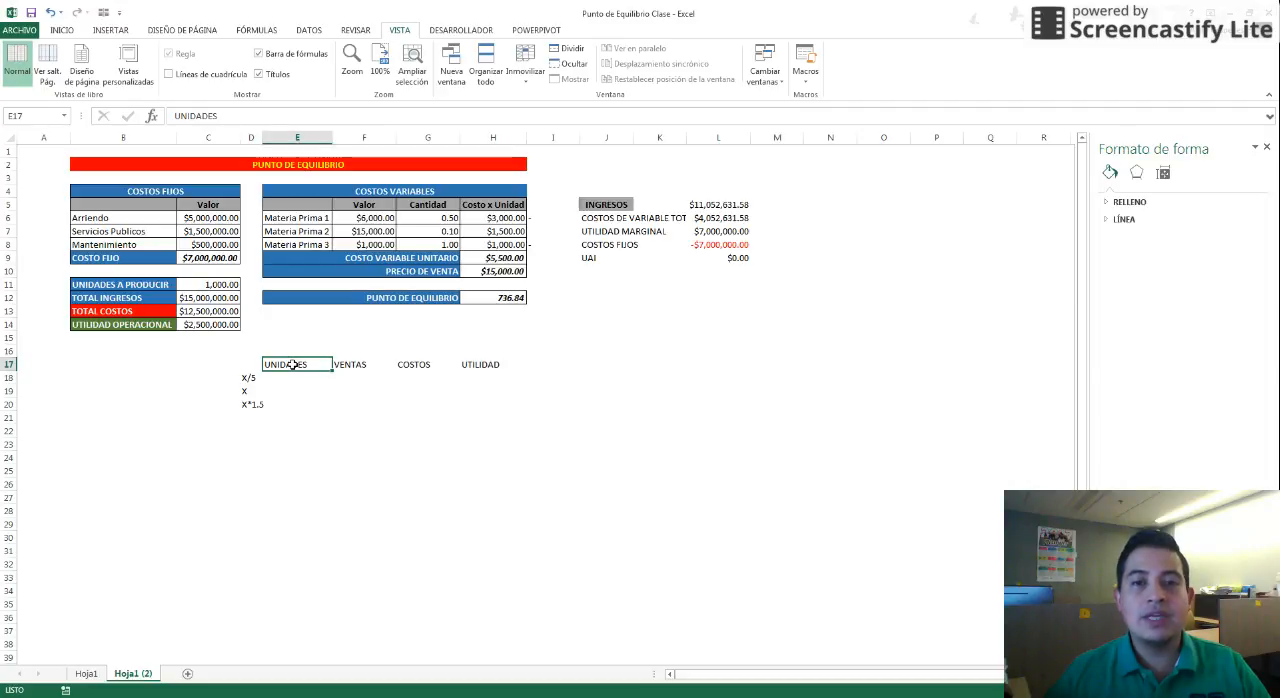
left_click(360, 367)
left_click(421, 365)
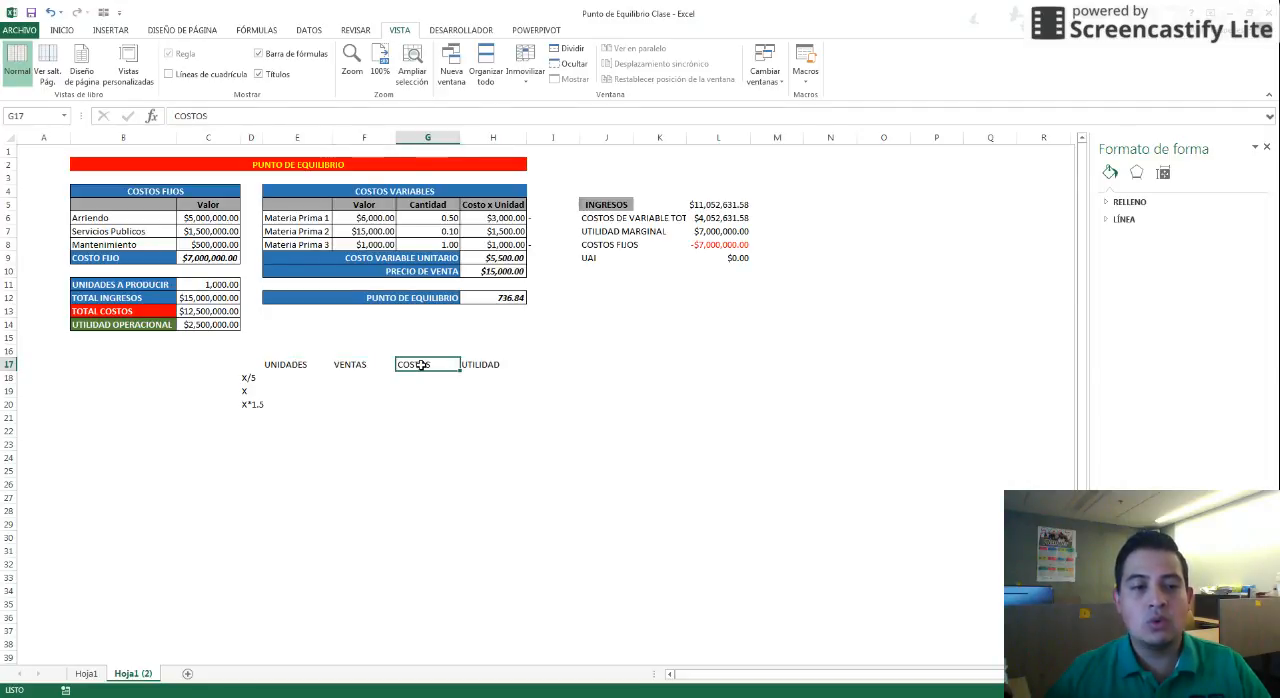
left_click(487, 365)
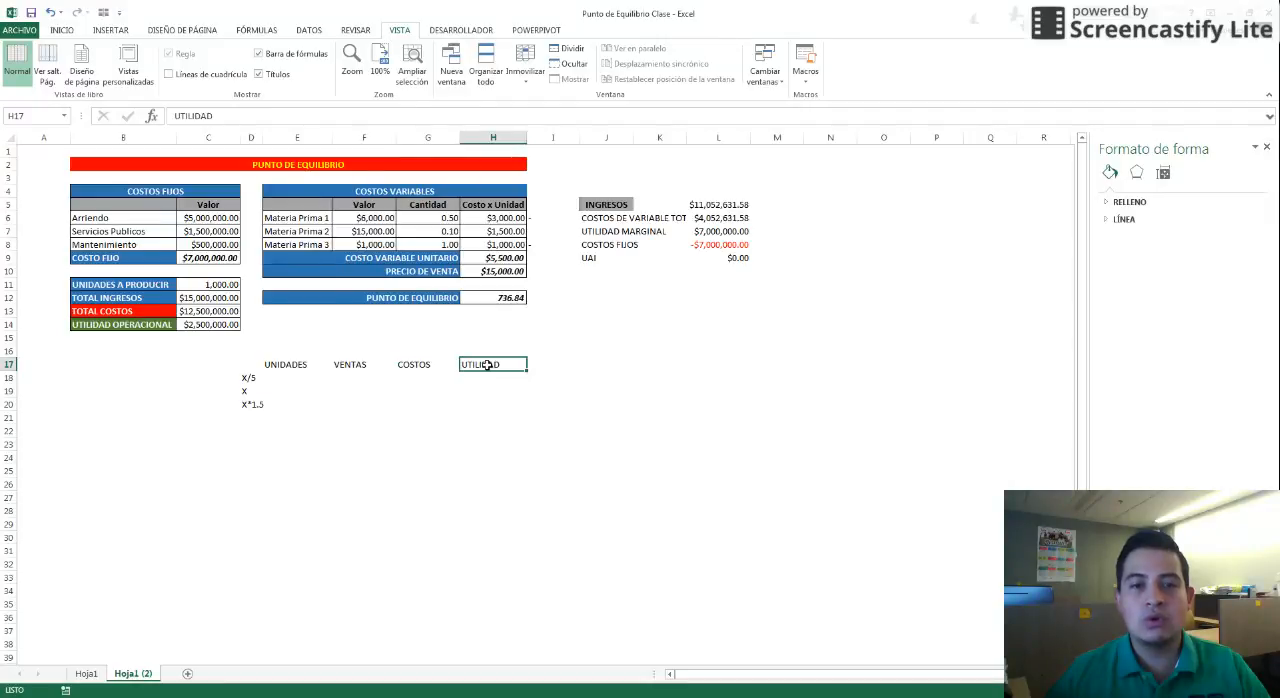
key("Left")
key("Down")
key("Left")
key("Down")
key("Left")
key("Down")
key("Left")
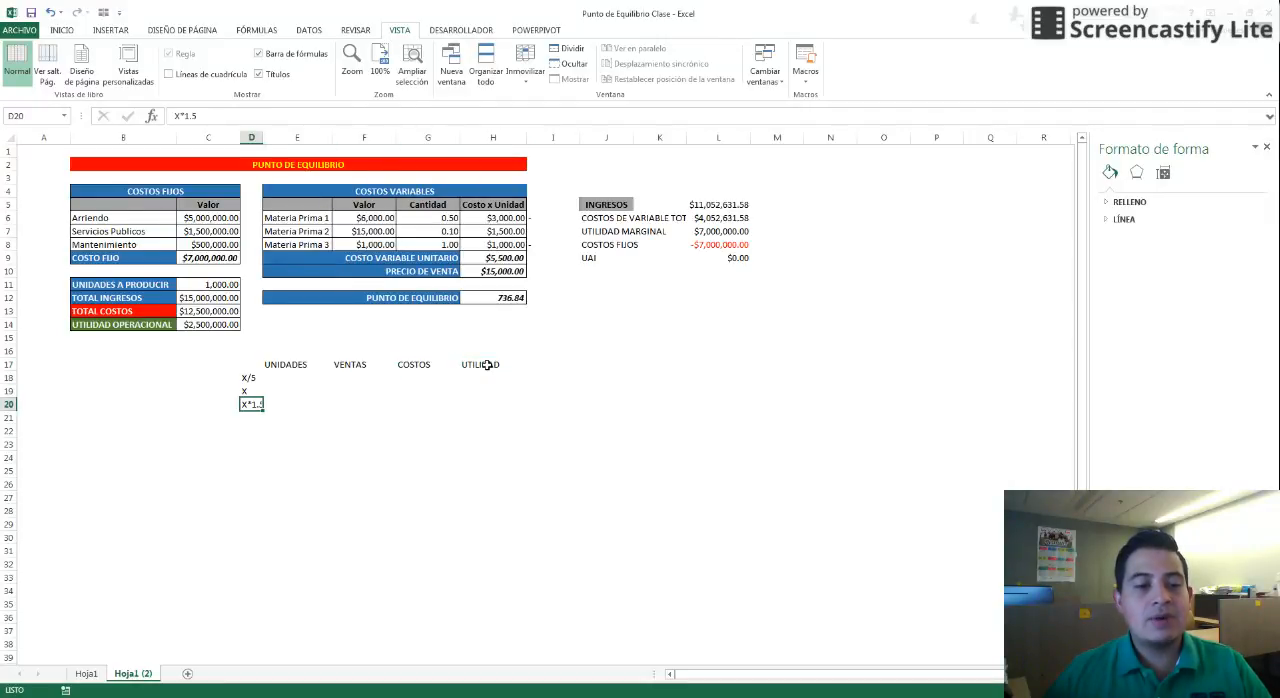
key("Up")
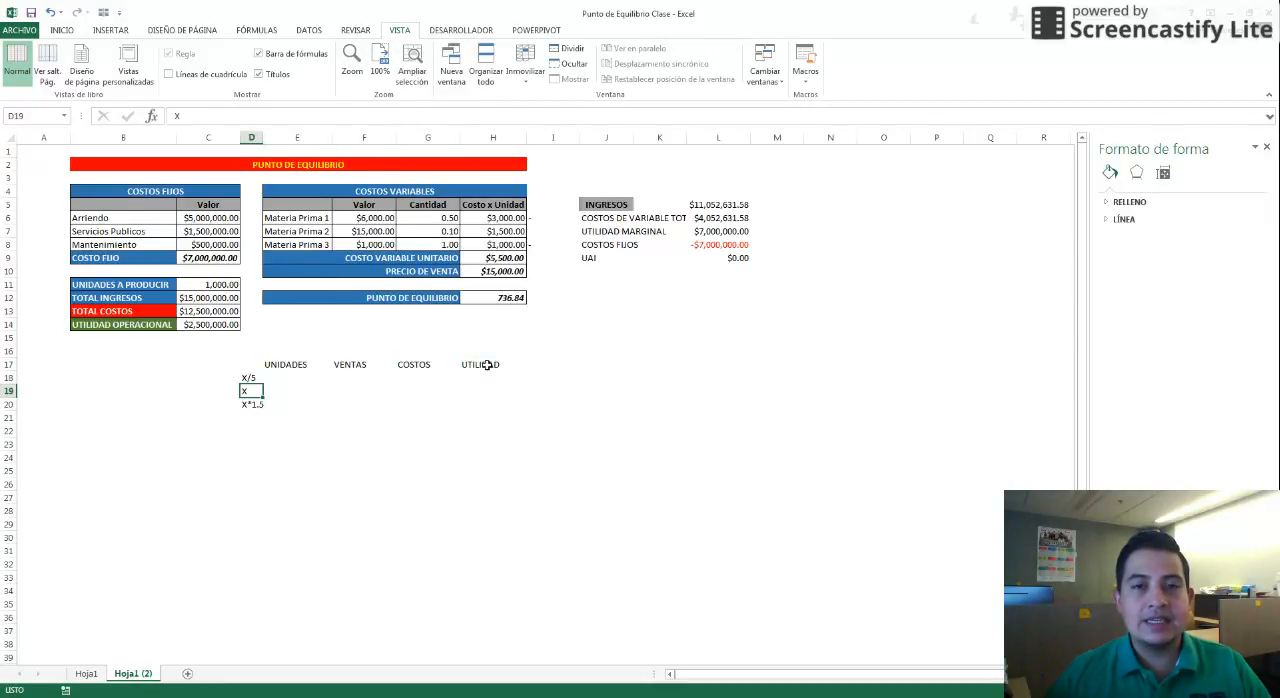
key("Up")
key("Down")
key("Down")
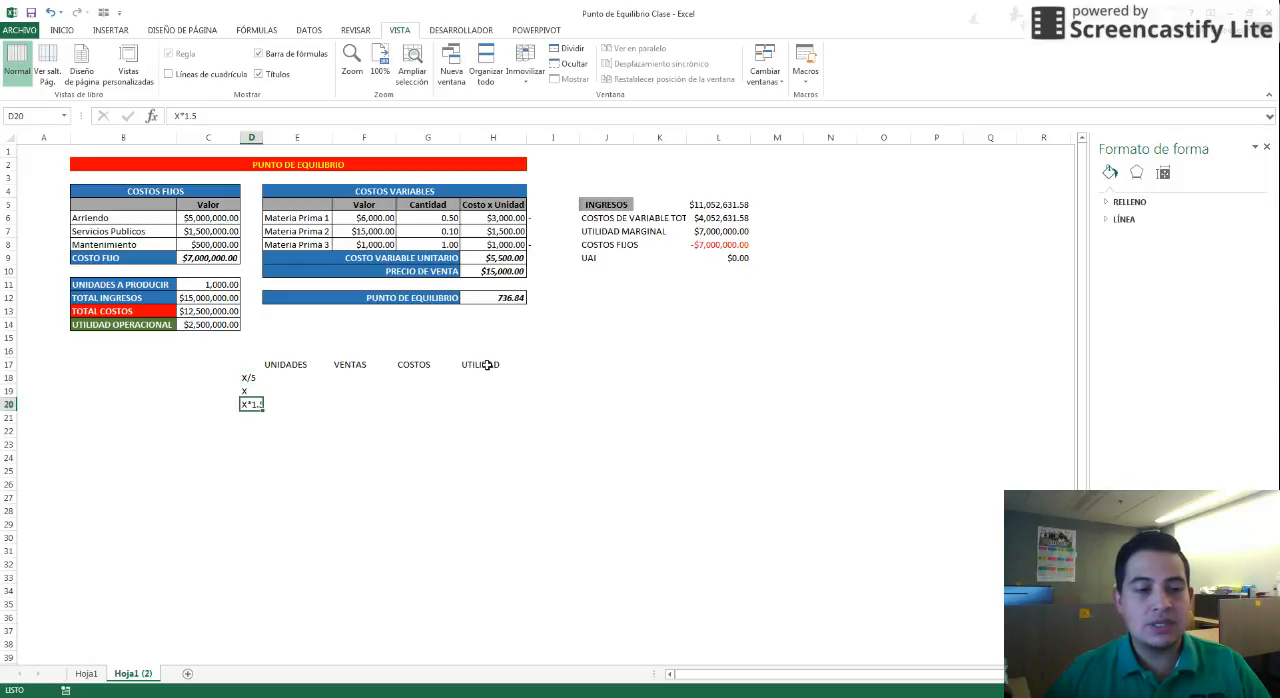
key("Up")
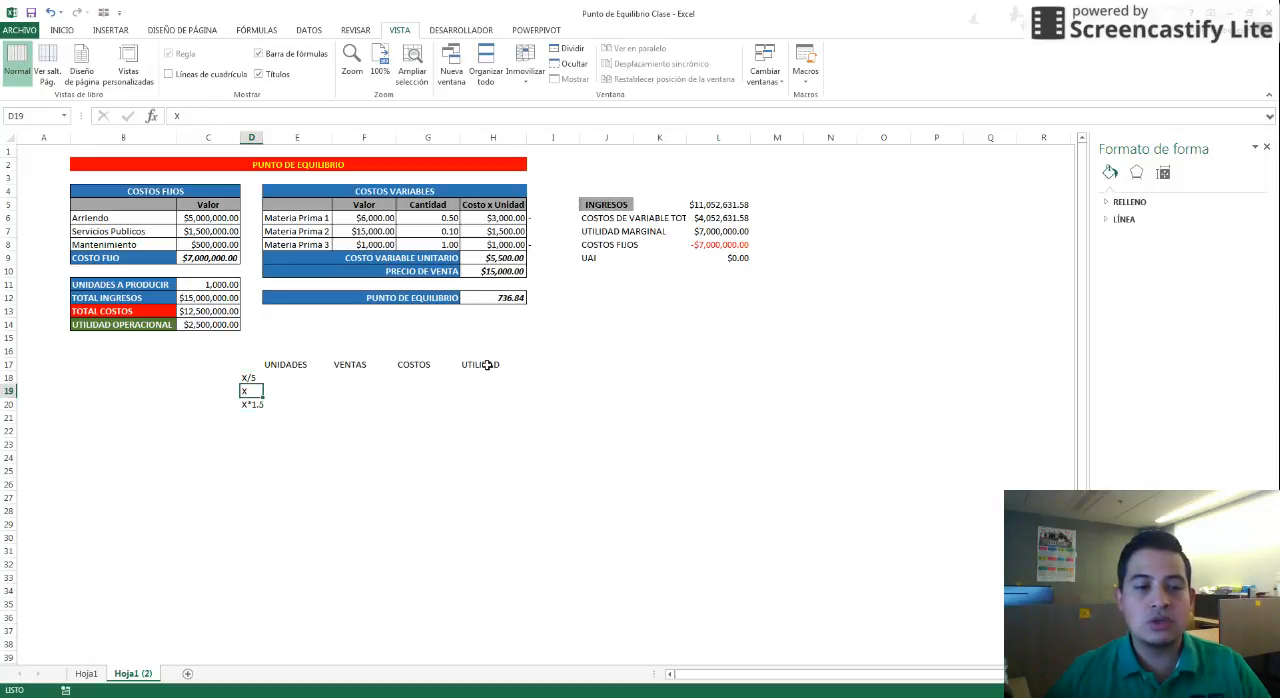
key("Up")
key("Down")
key("Down")
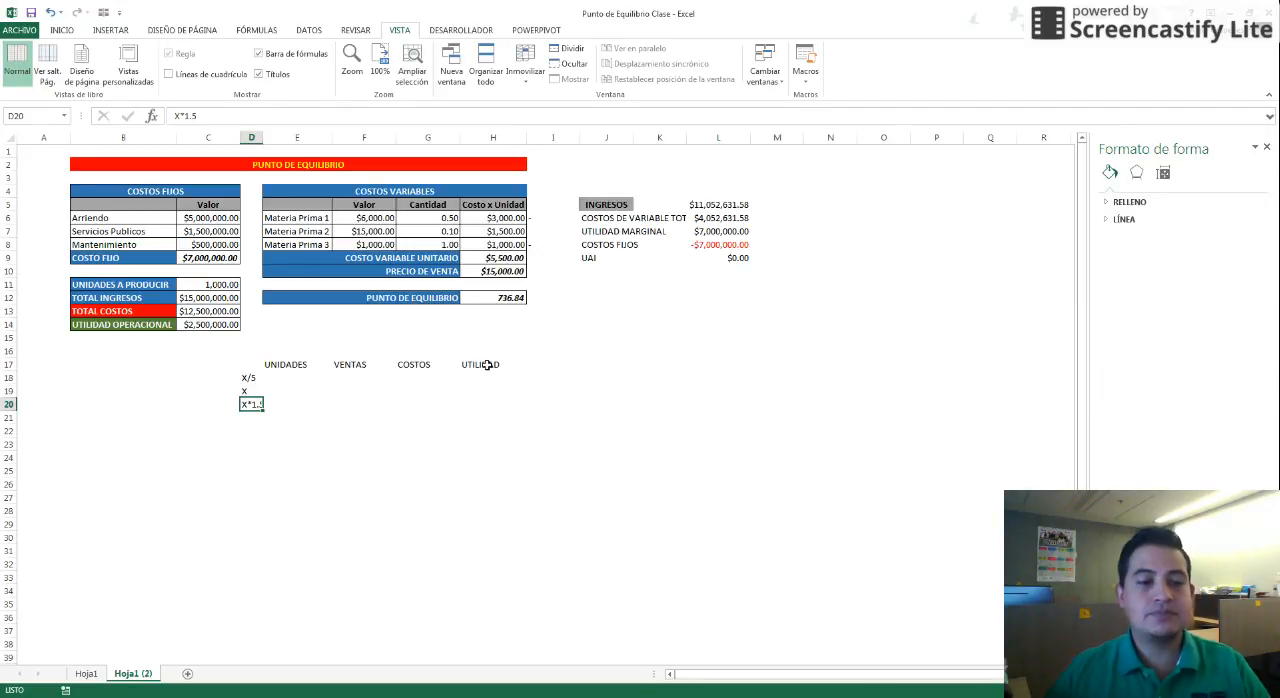
key("Up")
Link the X row's UNIDADES and VENTAS to units to produce and total income with =+C11 and =+C12
key("Right")
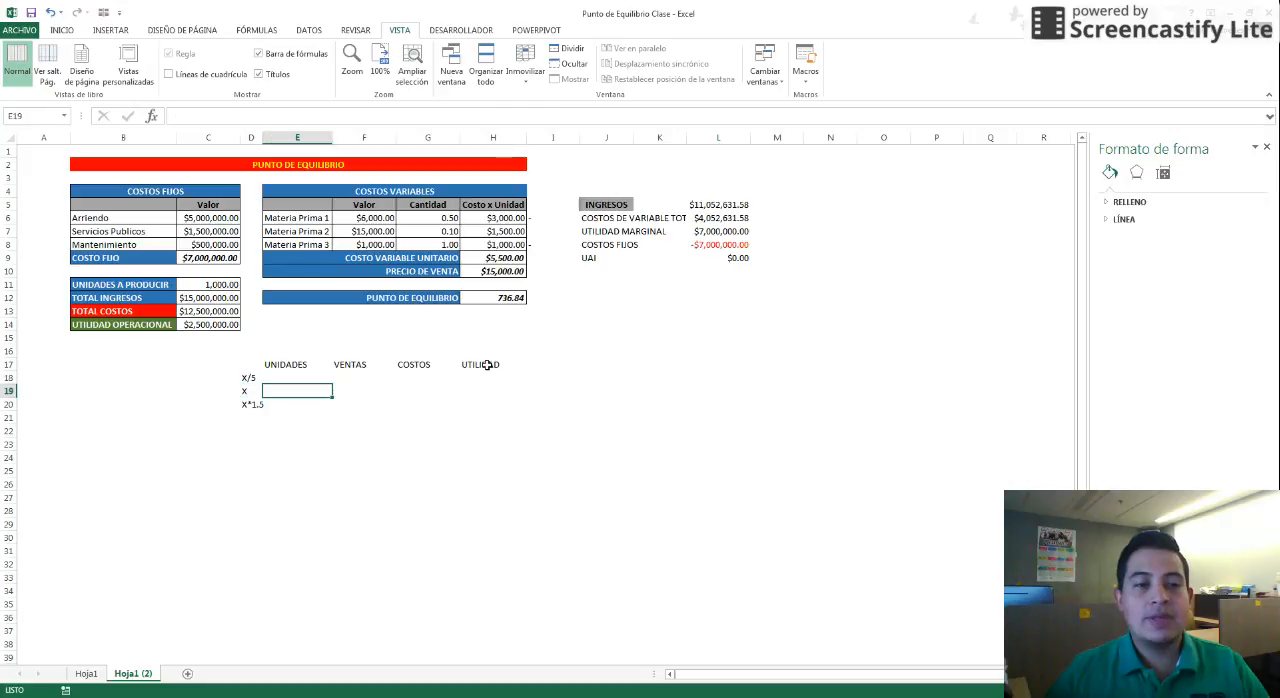
type("+")
left_click(220, 287)
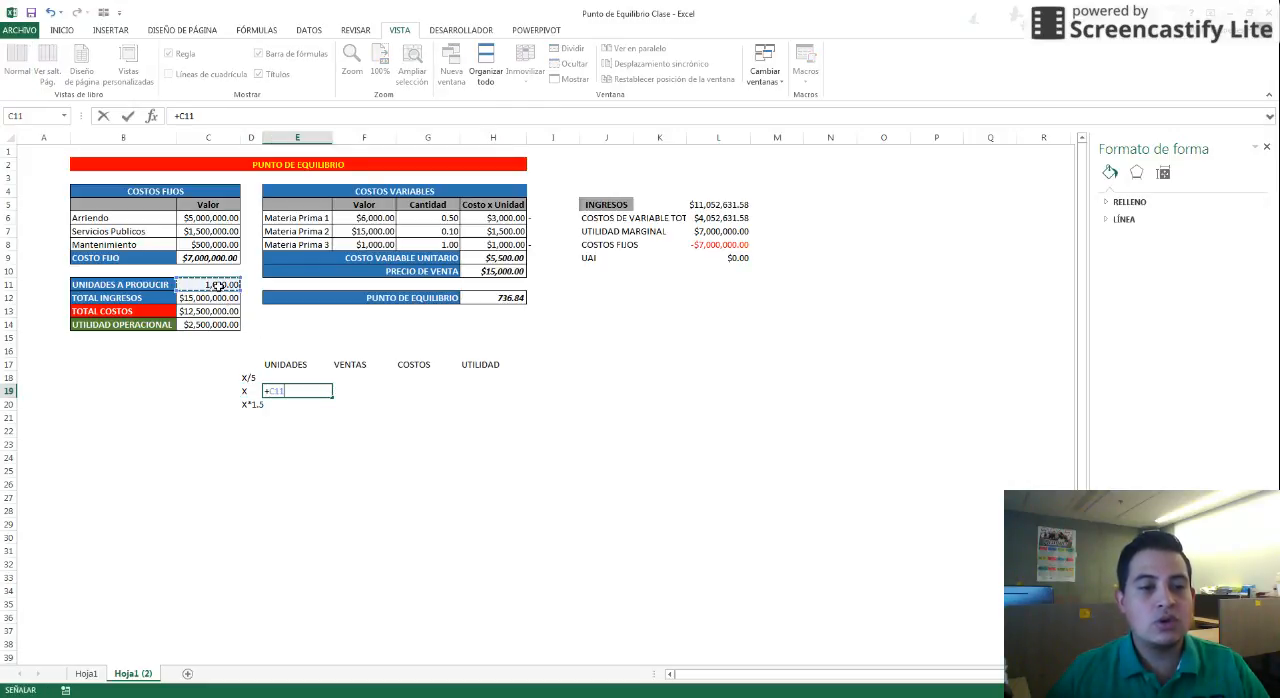
key("Return")
key("Up")
key("Right")
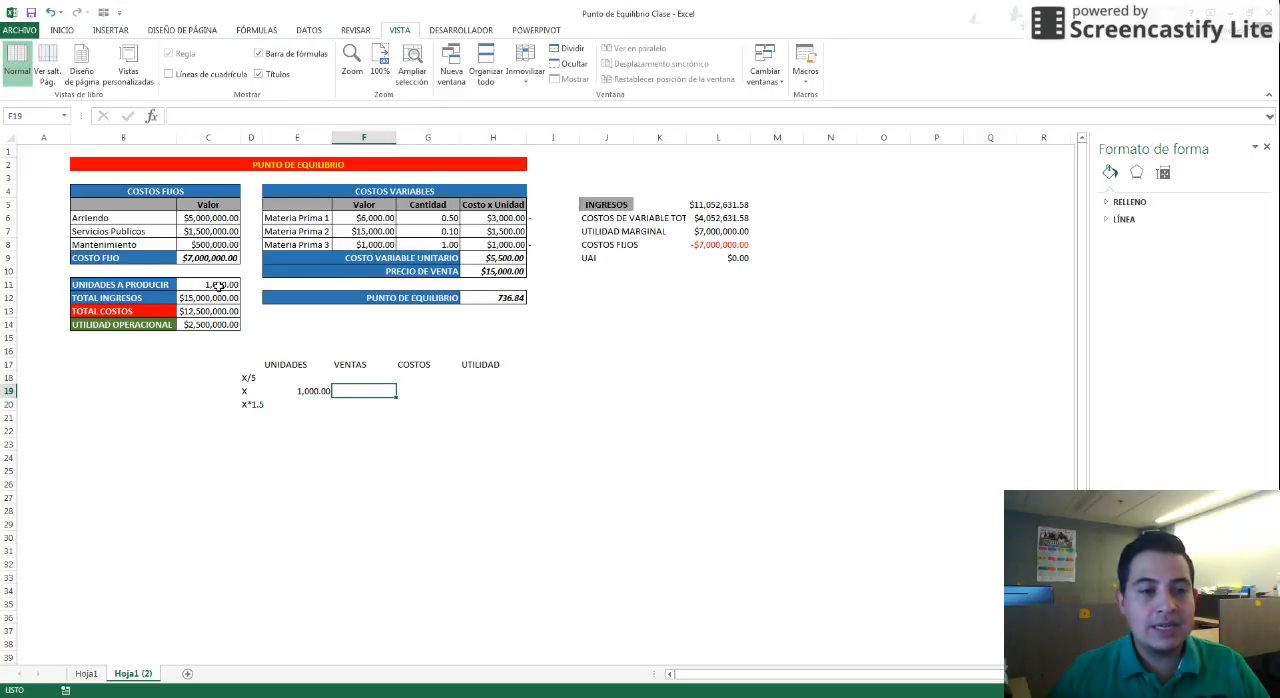
type("+")
left_click(214, 299)
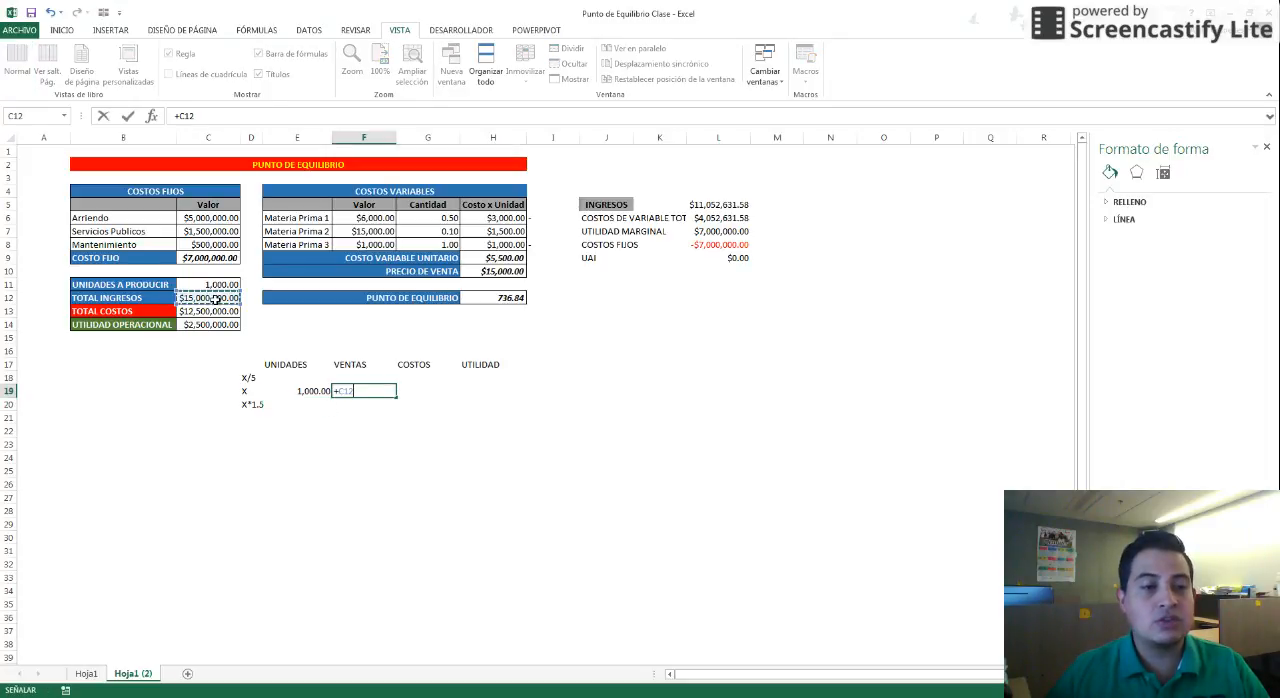
key("Return")
Link the X row's COSTOS and UTILIDAD to total costs and operating profit with =+C13 and =+C14
key("Up")
key("Right")
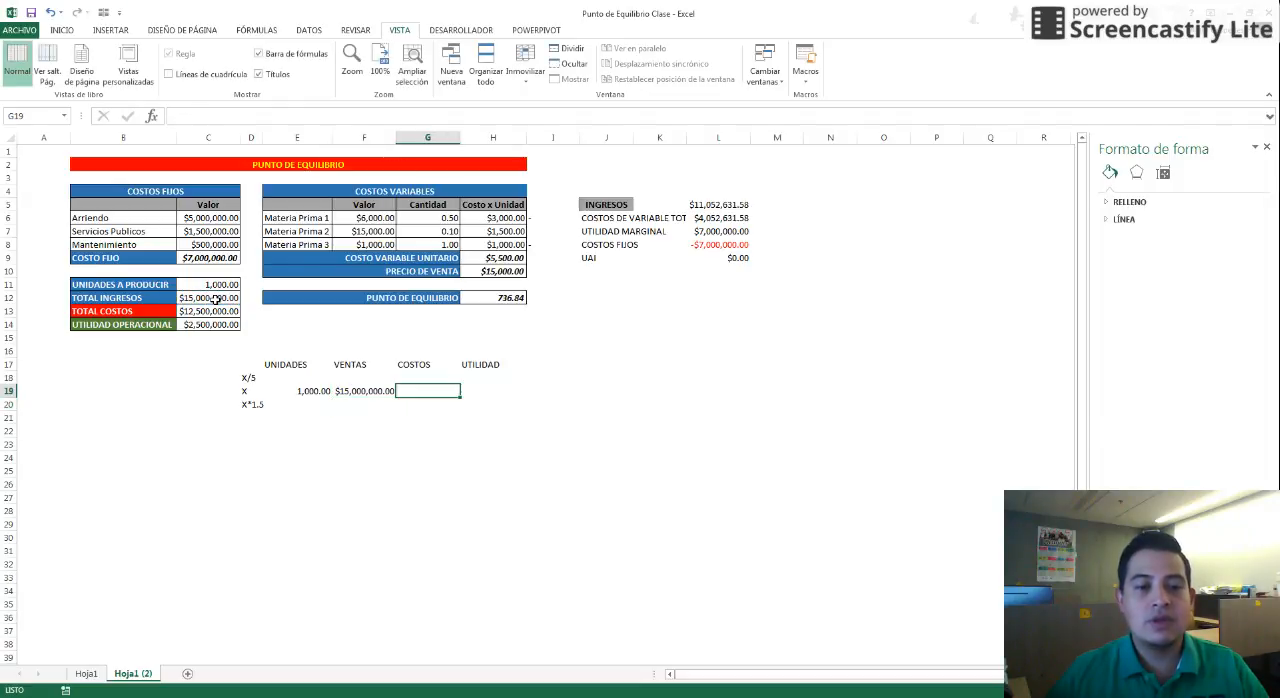
type("+")
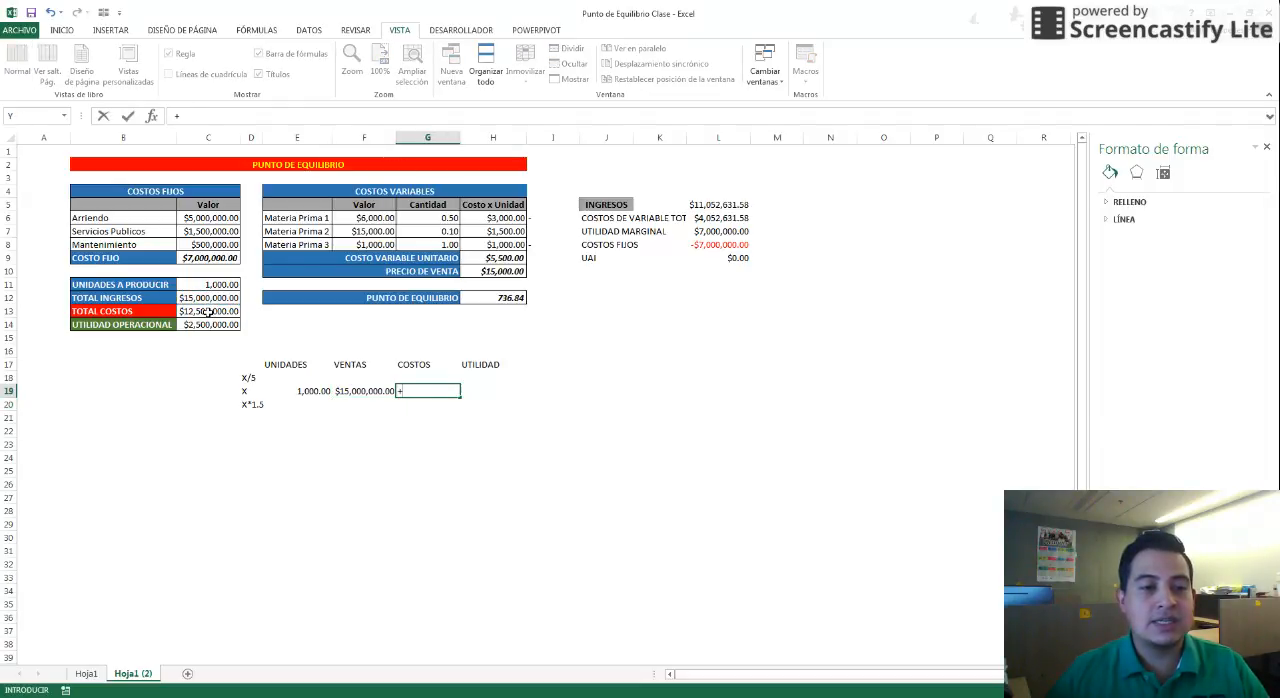
left_click(208, 313)
key("Return")
key("Up")
key("Right")
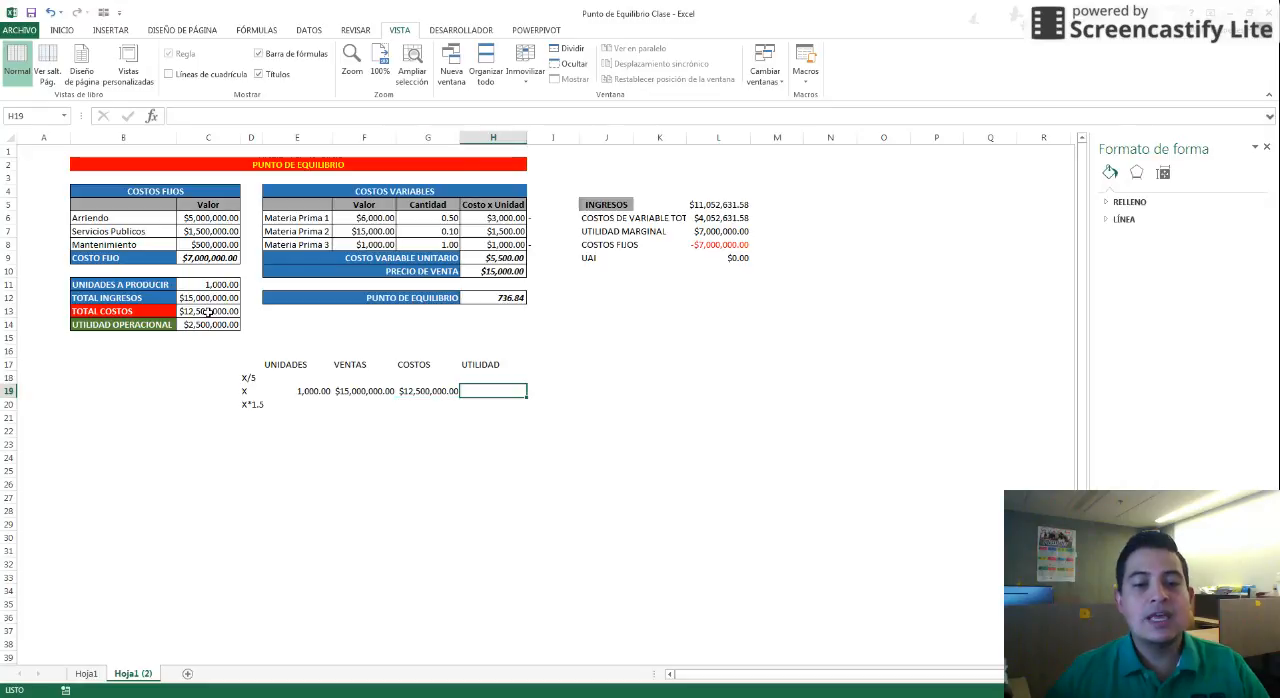
type("+")
left_click(207, 325)
key("Return")
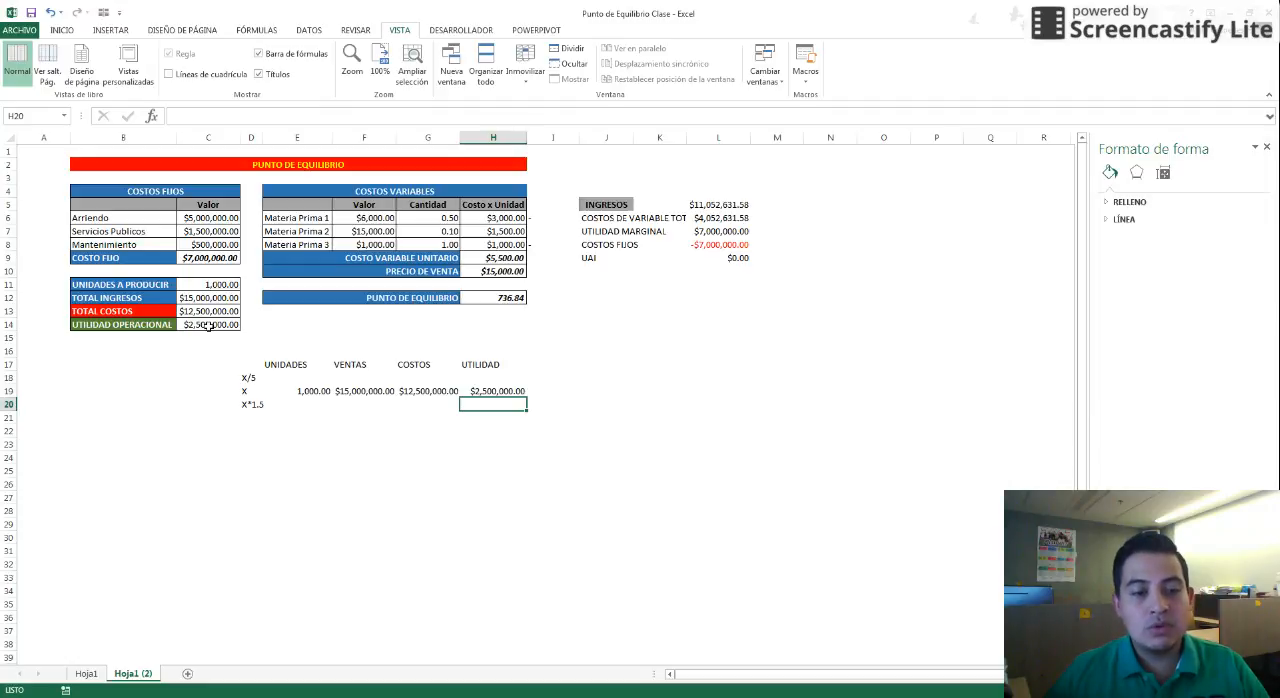
Calculate the X/5 row's UNIDADES as the X units divided by 5 (=+E19/5) and apply number format
left_click(302, 377)
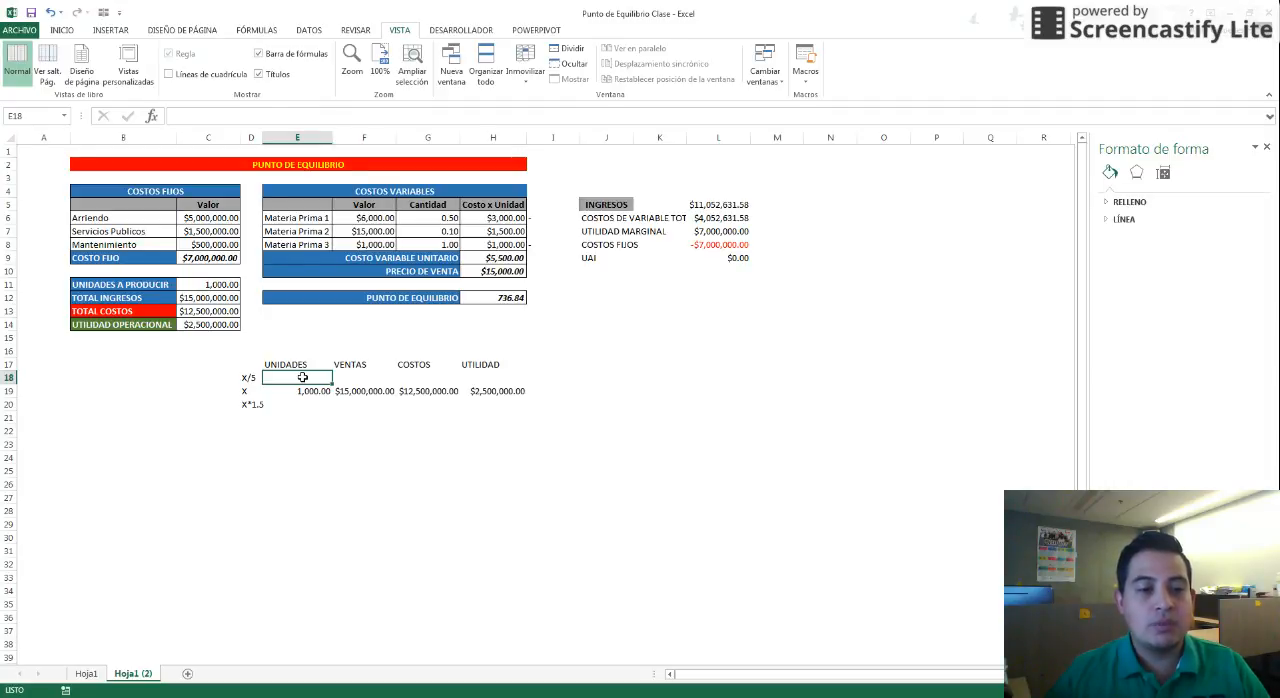
type("+")
key("Down")
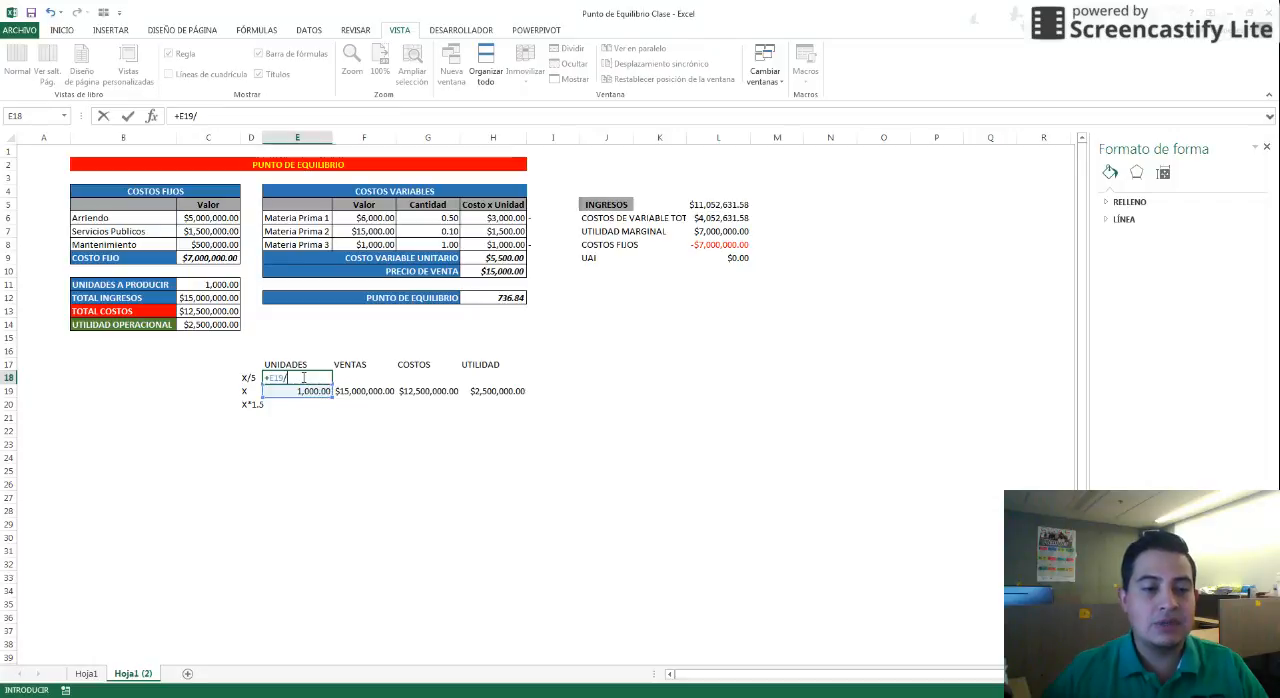
type("/5")
key("Return")
key("Up")
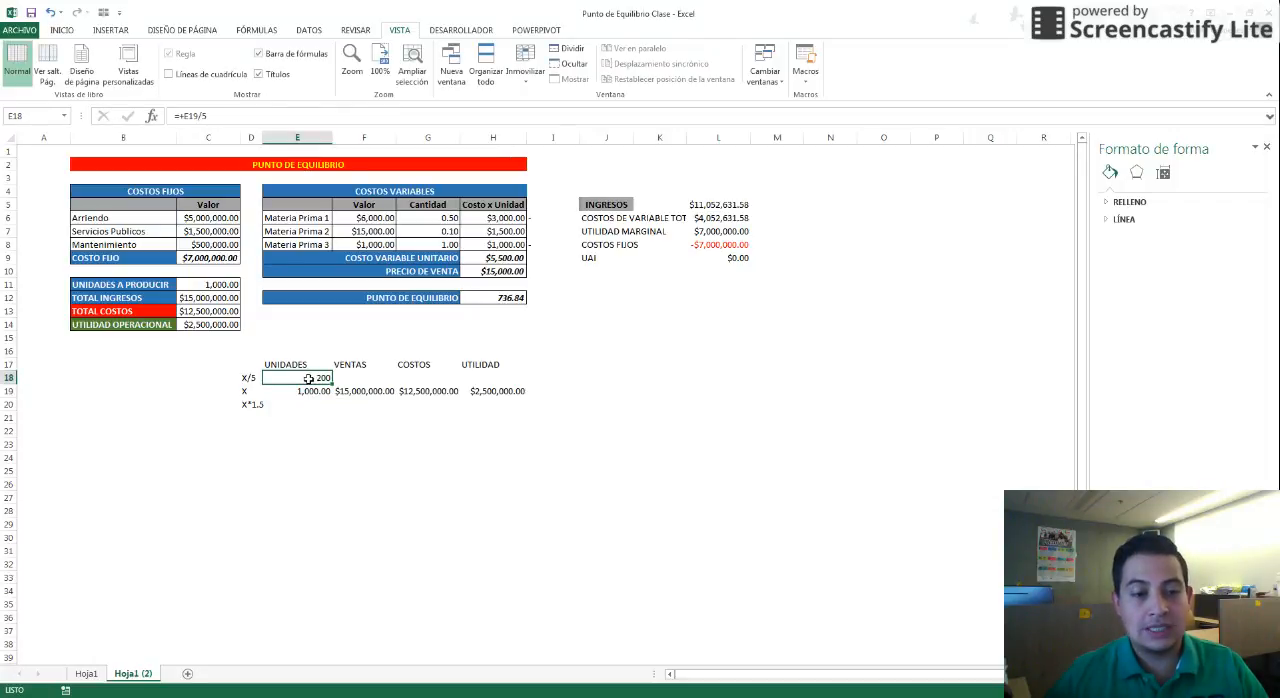
key("ctrl+shift+1")
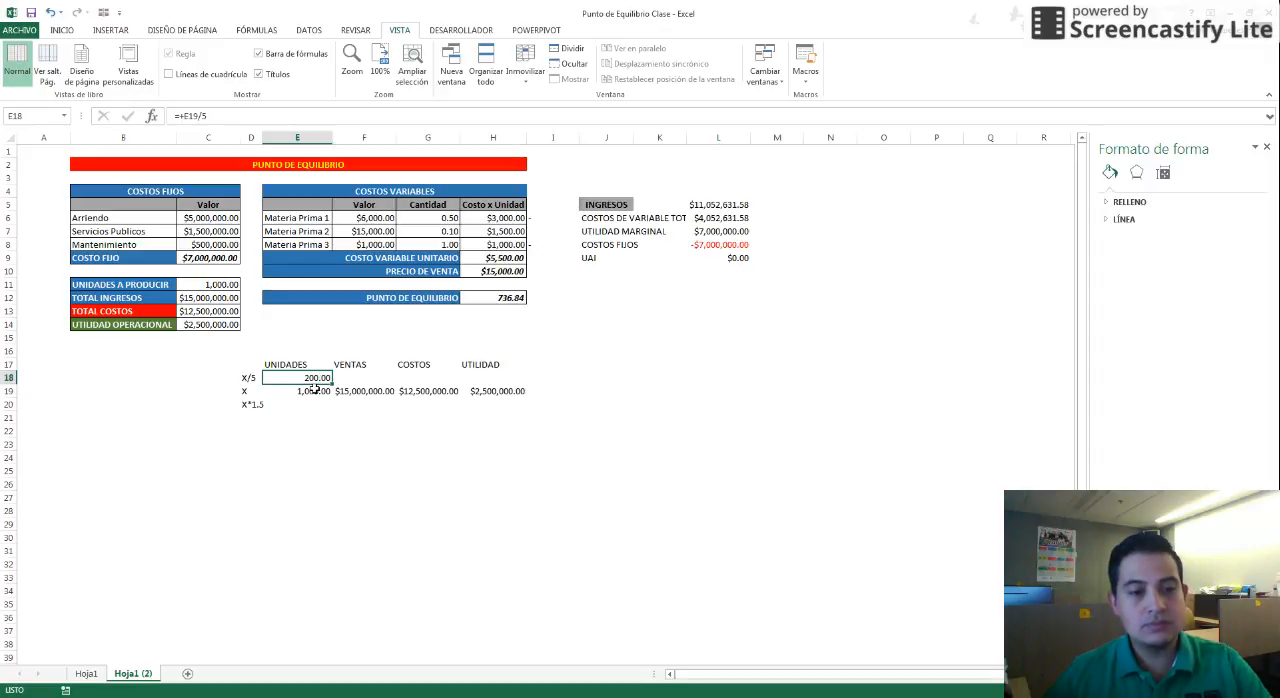
Calculate the X/5 row's VENTAS as its units times the sale price: =+E18*H10
key("Right")
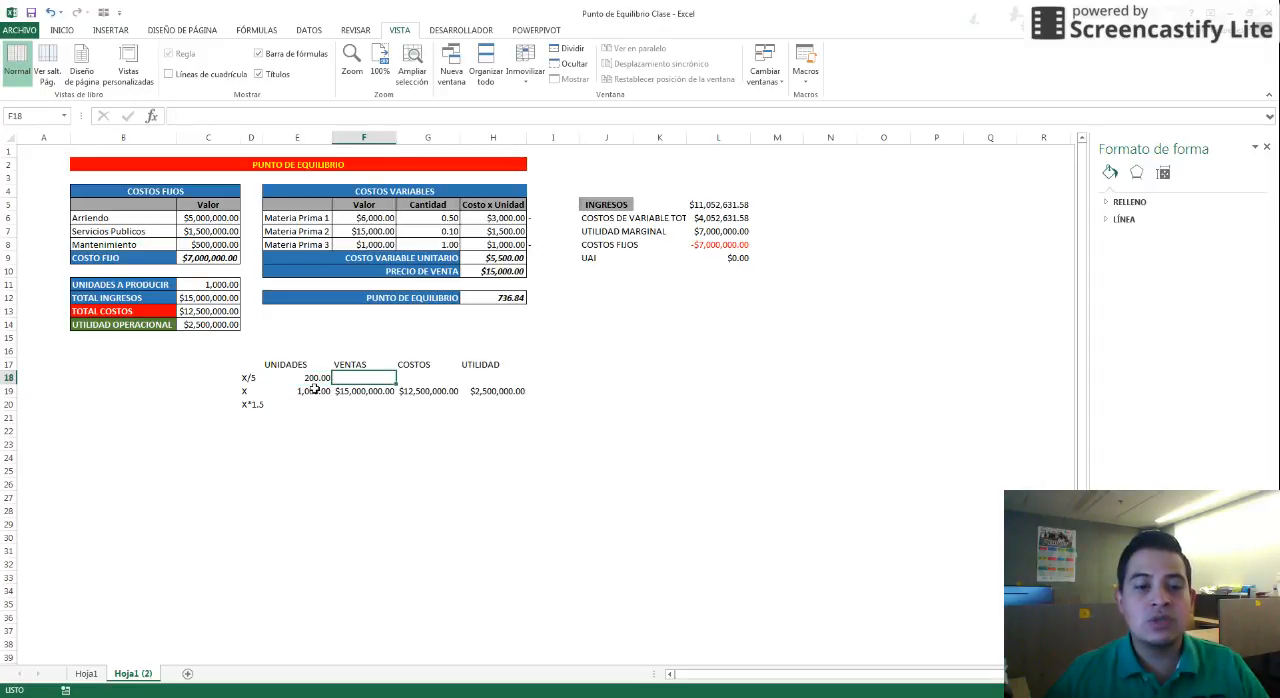
type("+")
key("Left")
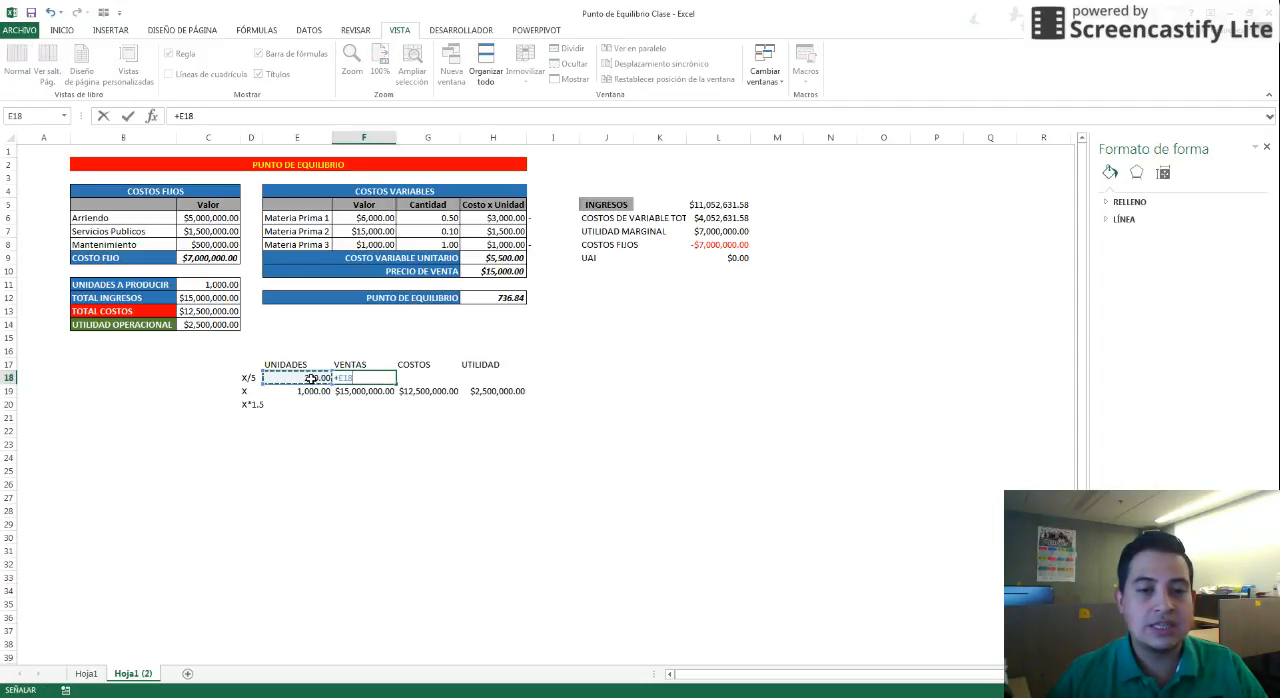
type("*")
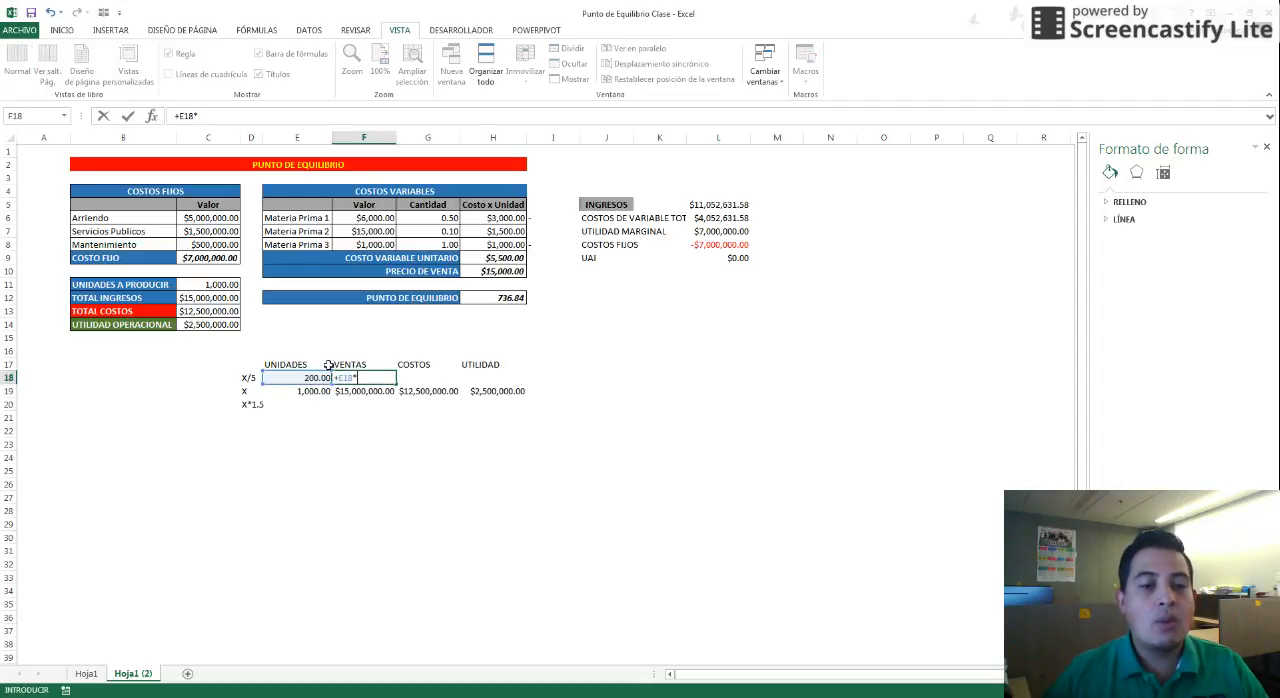
left_click(485, 271)
key("Return")
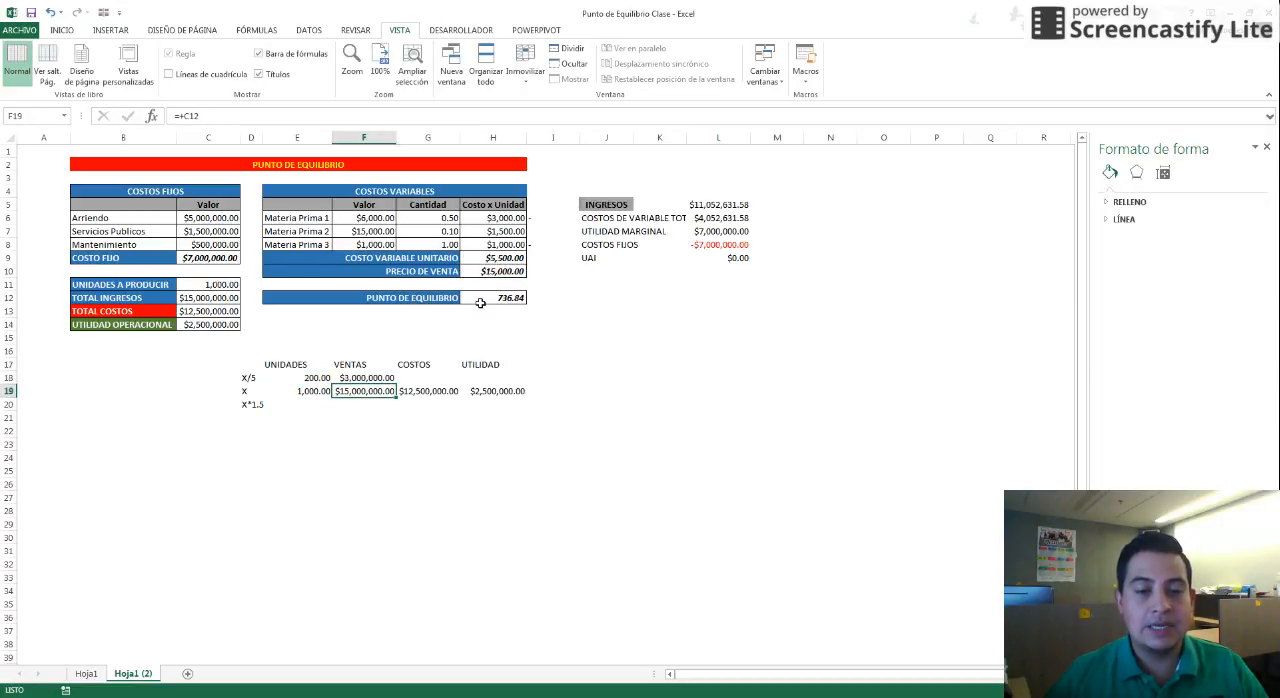
Calculate the X/5 row's COSTOS as fixed cost plus units times unit variable cost: =C9+(E18*H9)
key("Up")
key("Right")
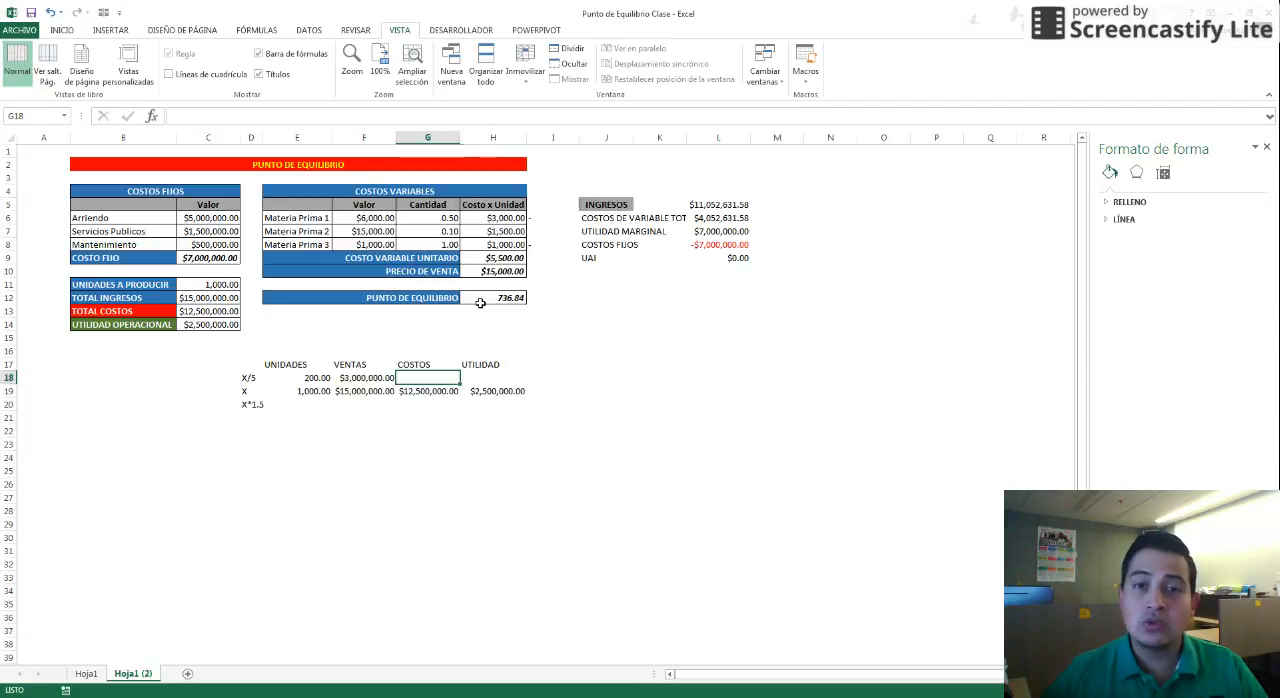
key("Left")
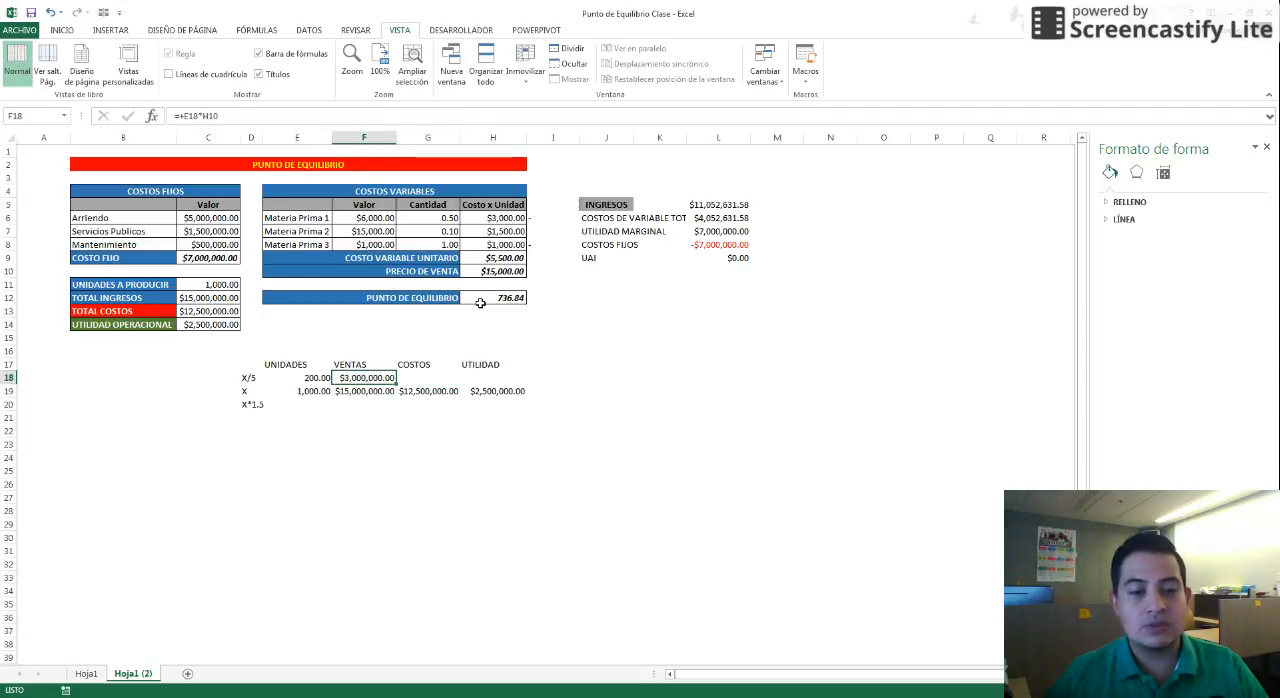
key("Right")
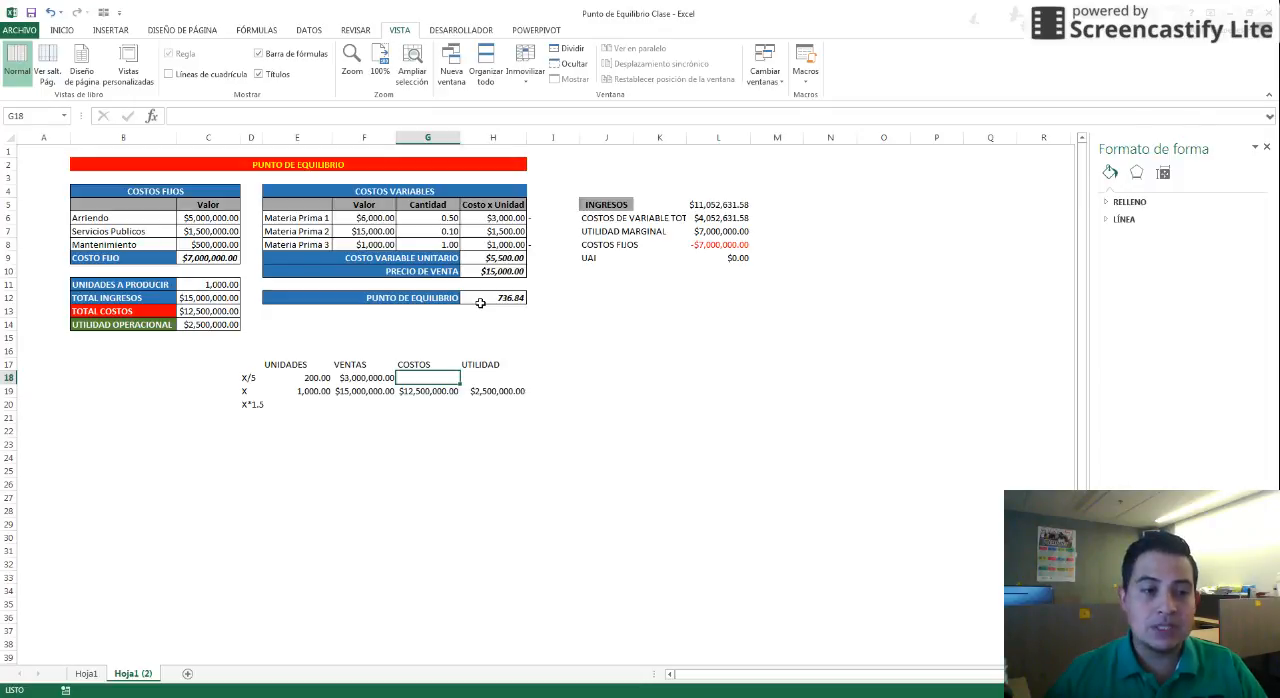
type("=")
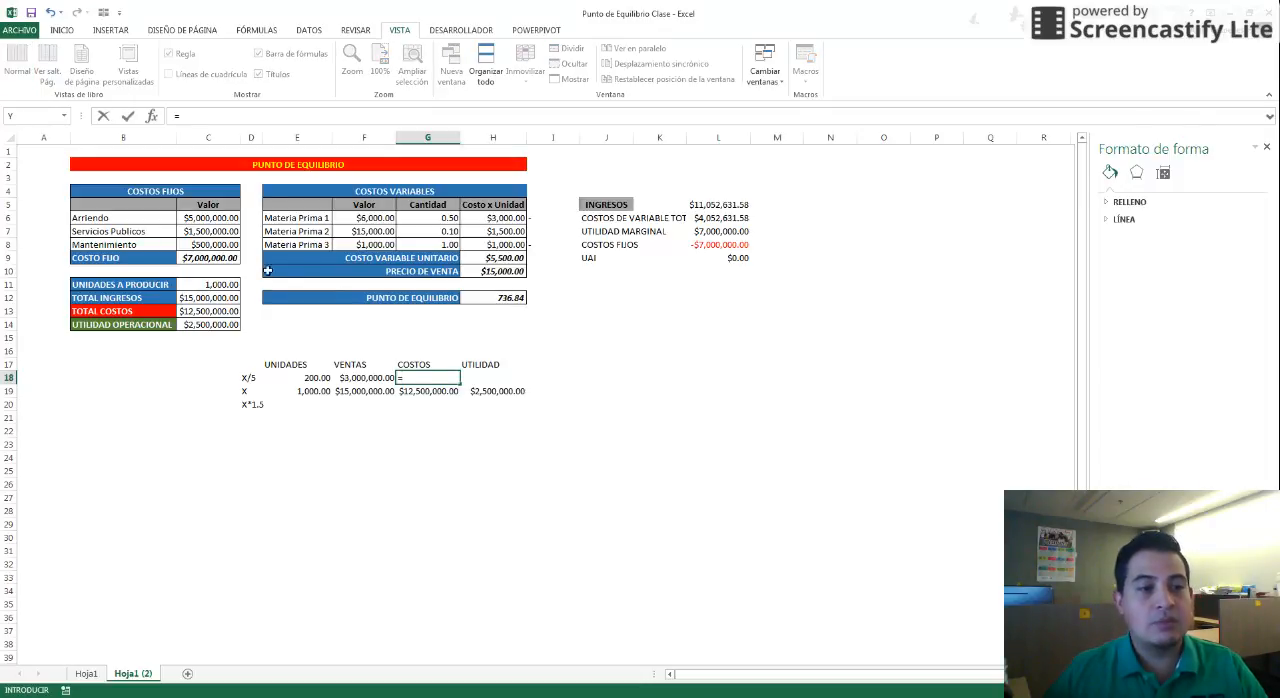
left_click(226, 258)
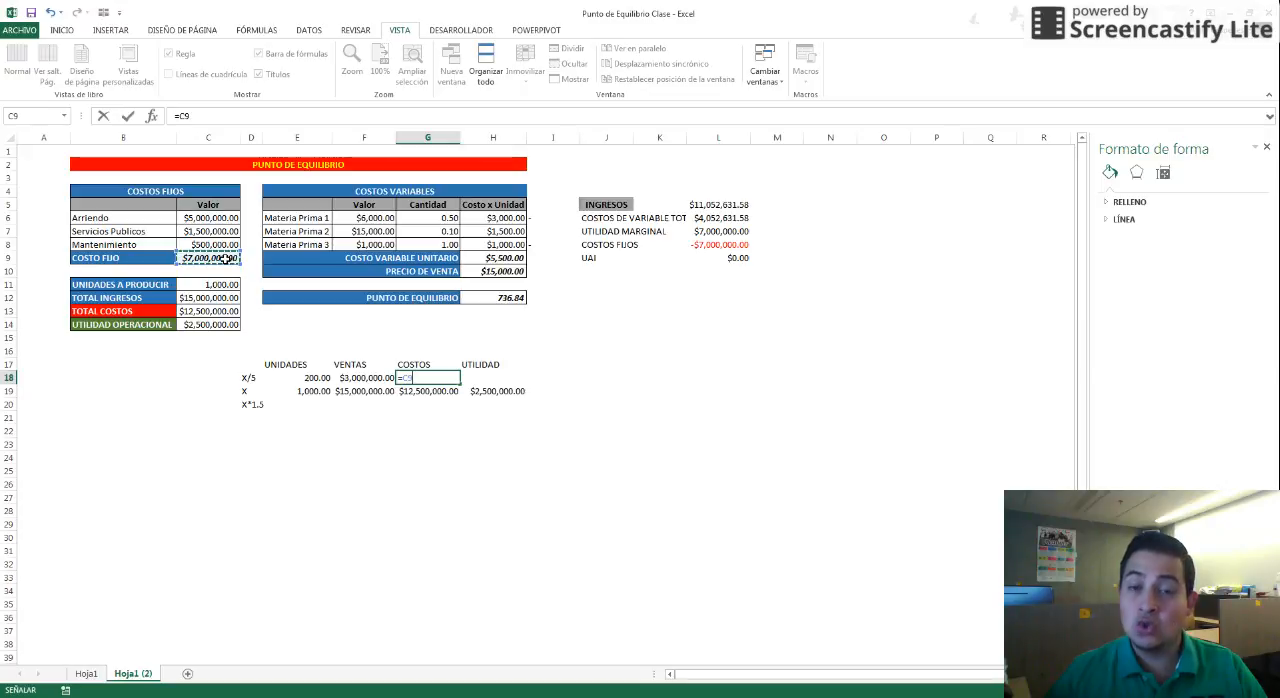
type("+(")
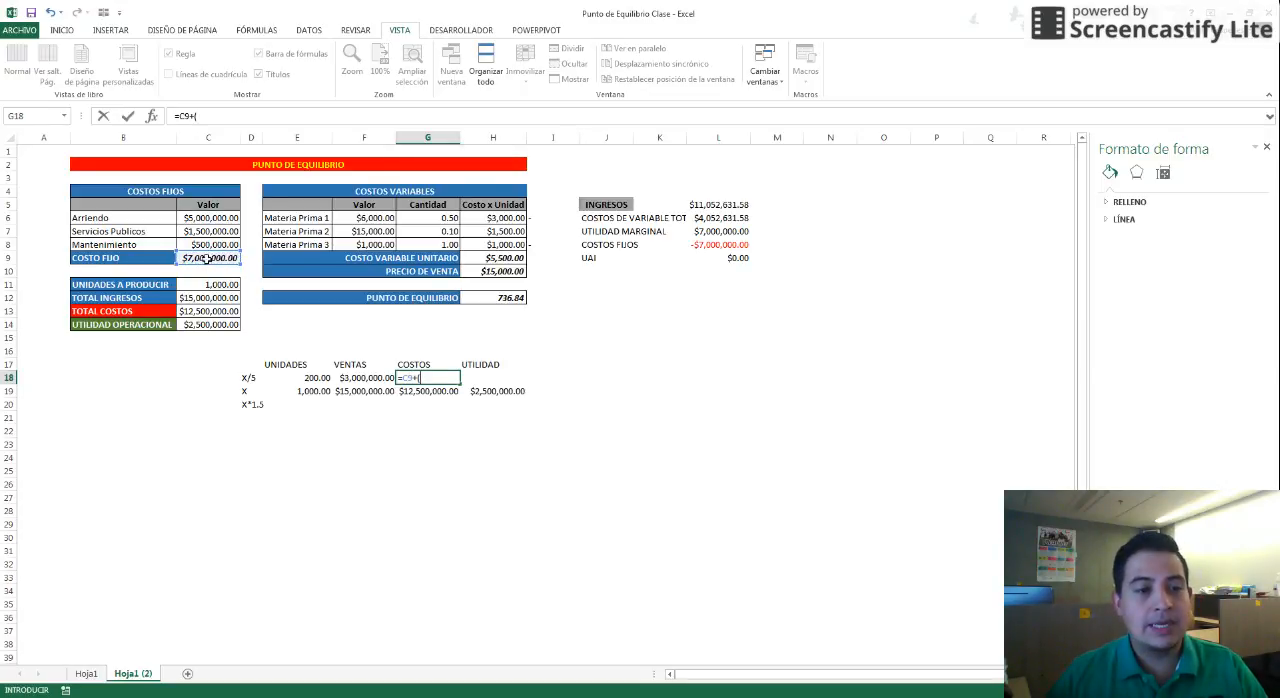
left_click(320, 377)
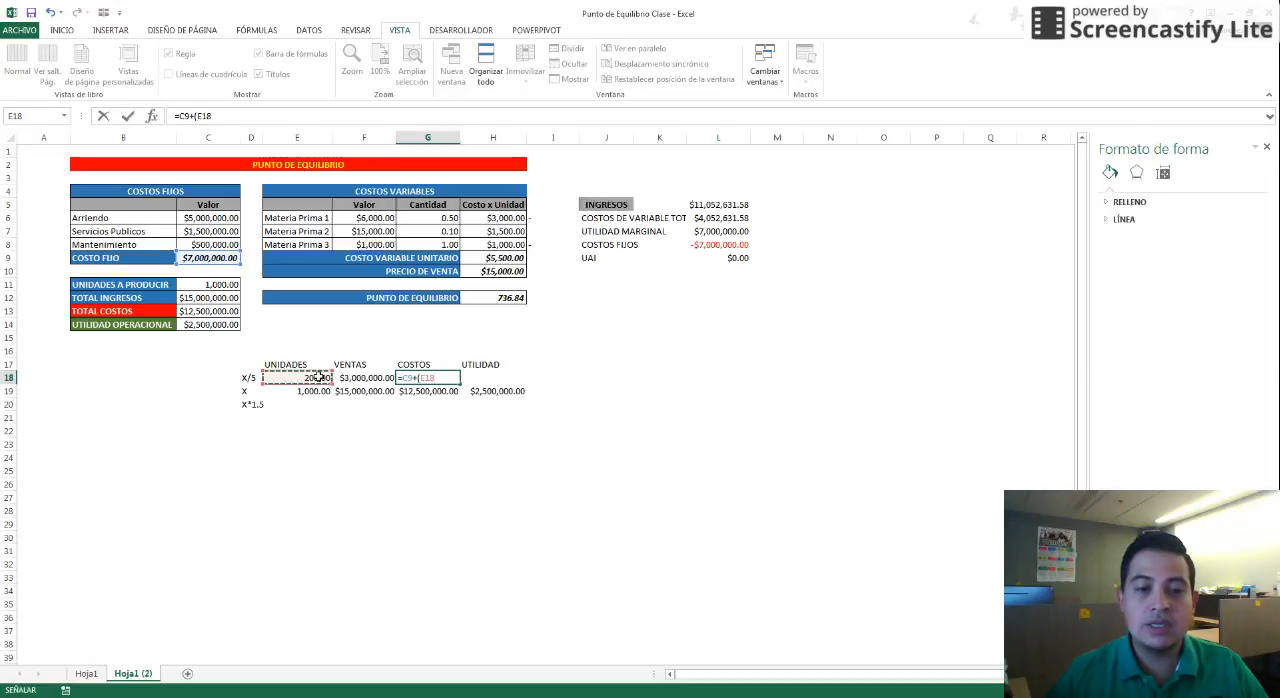
type("*")
left_click(491, 258)
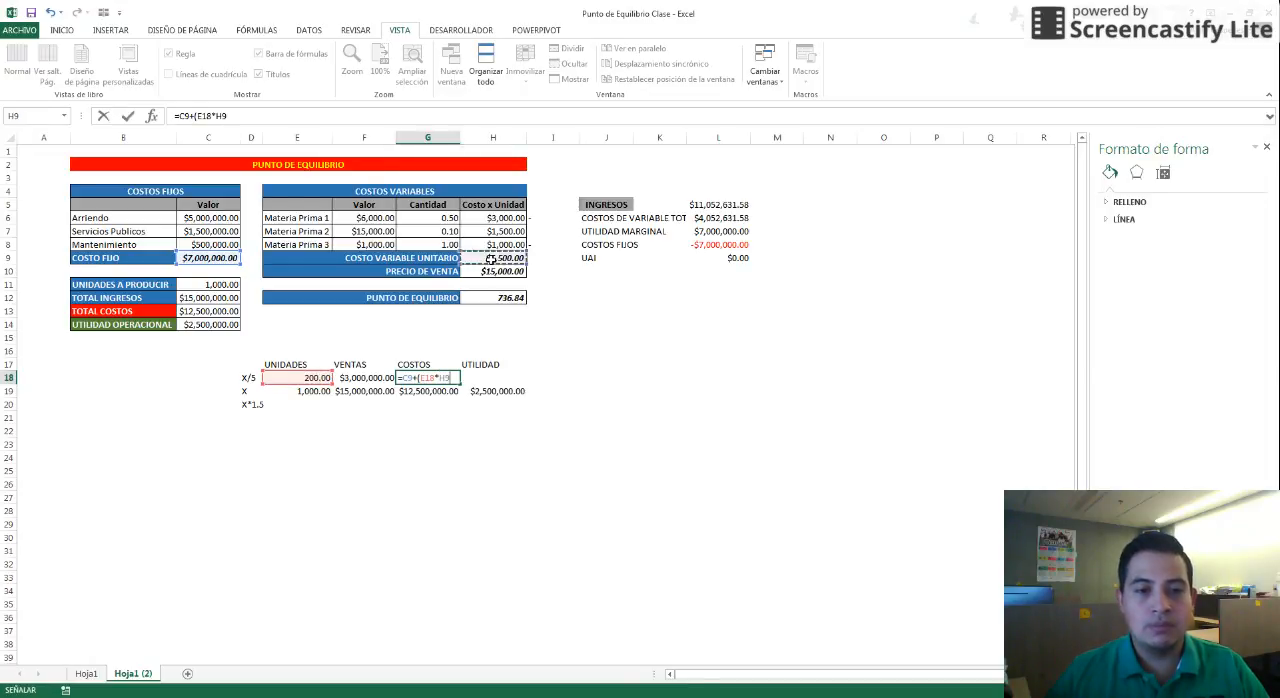
type(")")
key("Return")
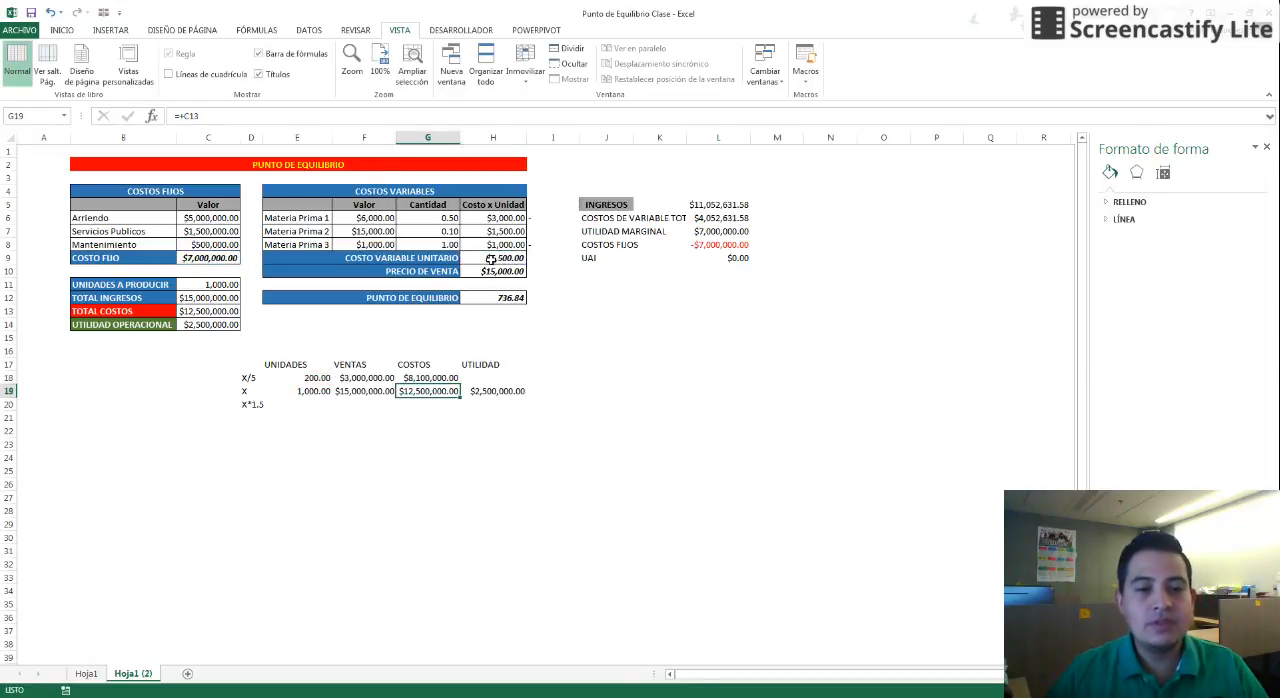
Calculate the X/5 row's UTILIDAD as its sales minus its costs: =+F18-G18
key("Up")
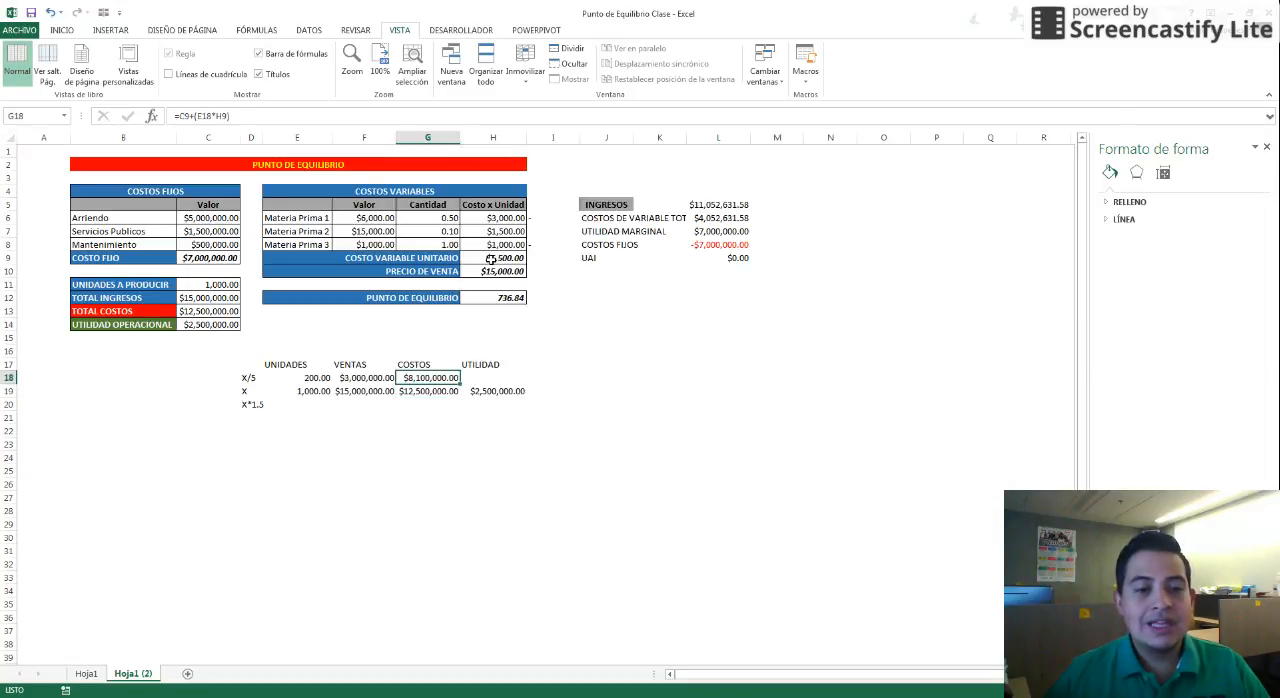
key("Left")
key("Left")
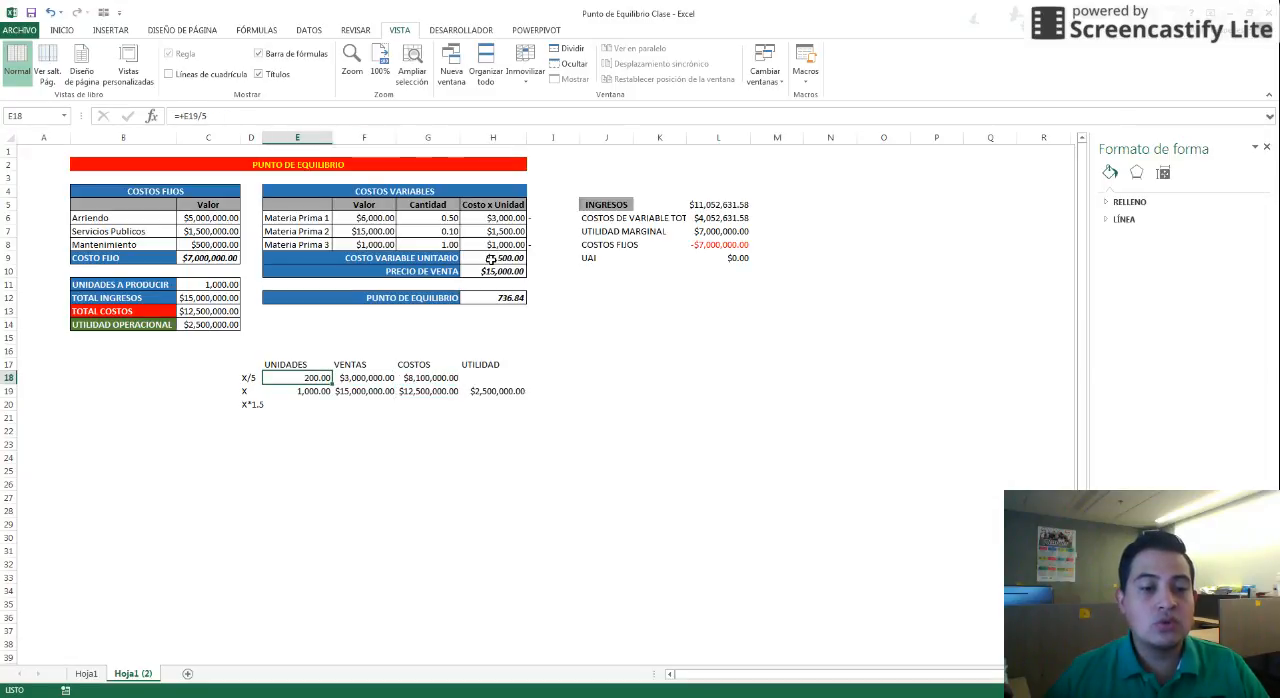
key("Right")
key("Right")
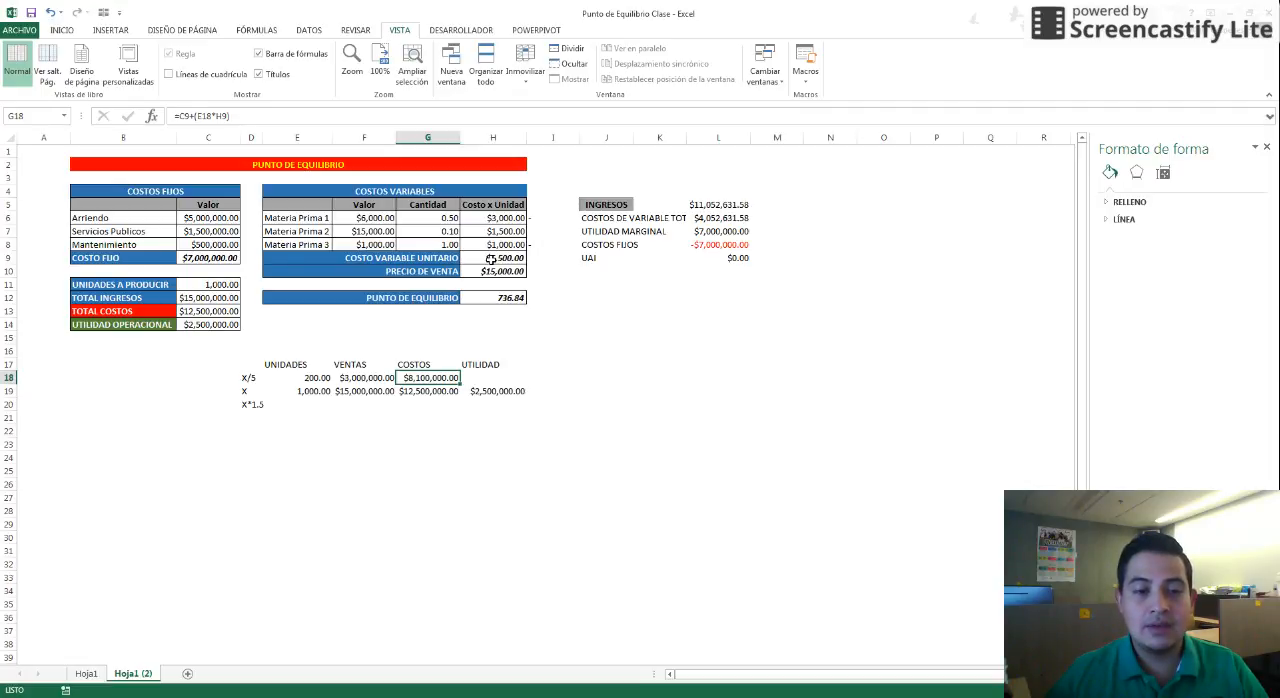
left_click(486, 377)
type("+")
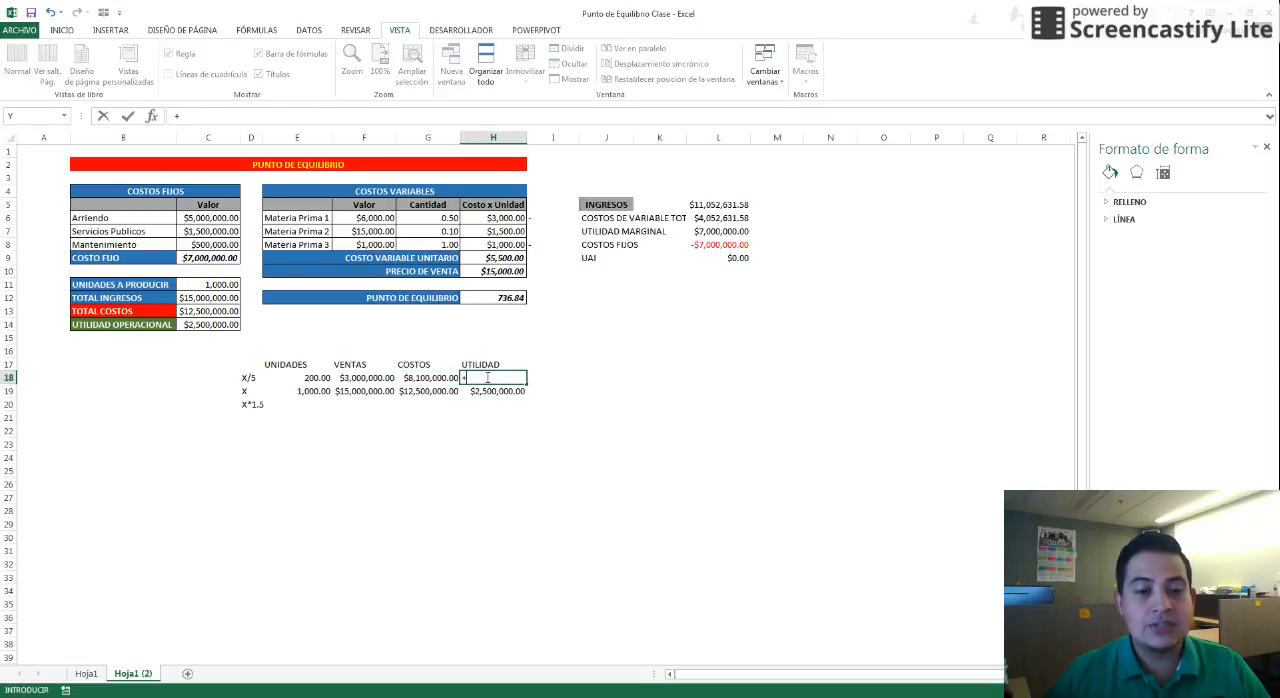
key("Left")
key("Left")
type("-")
key("Left")
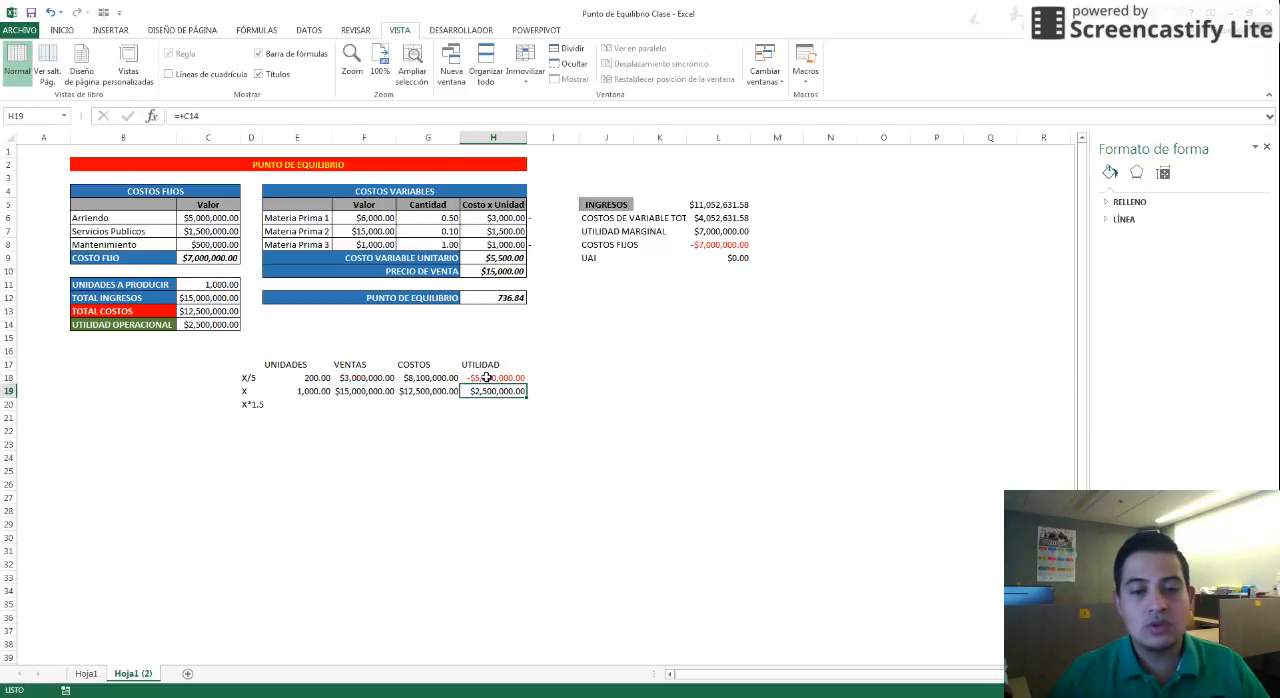
key("ctrl+Return")
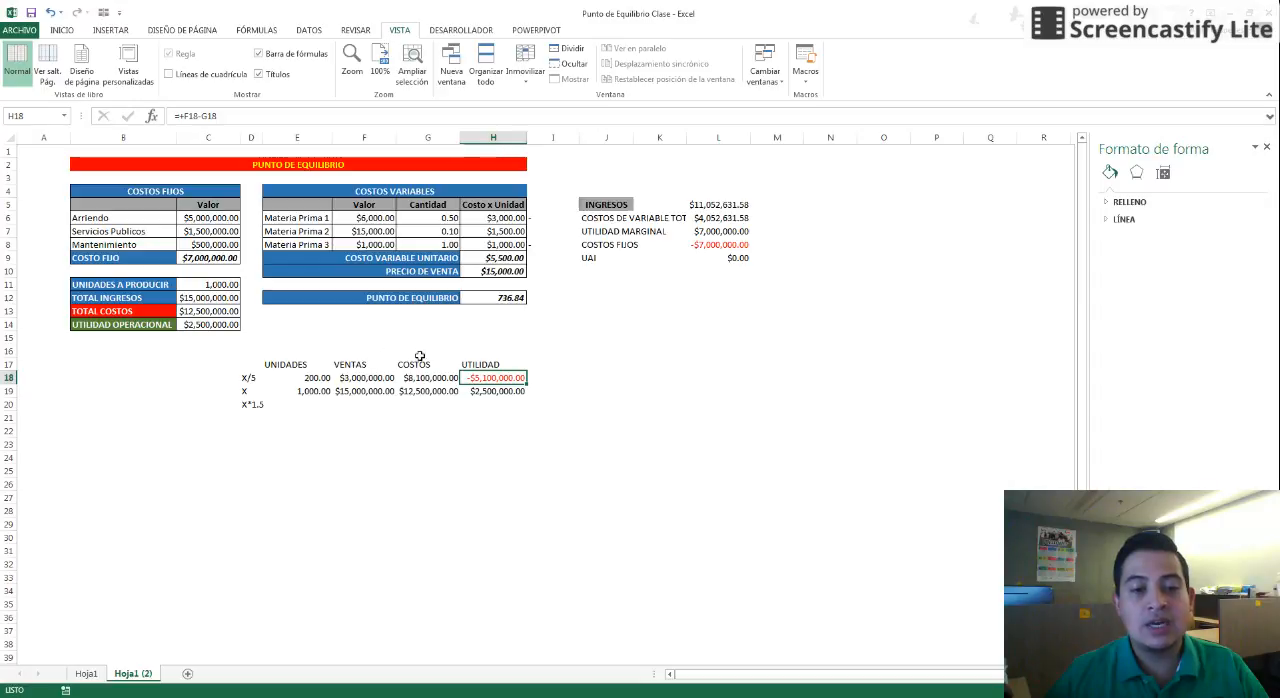
Review the X/5 row's units and costs formulas alongside the break-even formula
left_click(312, 379)
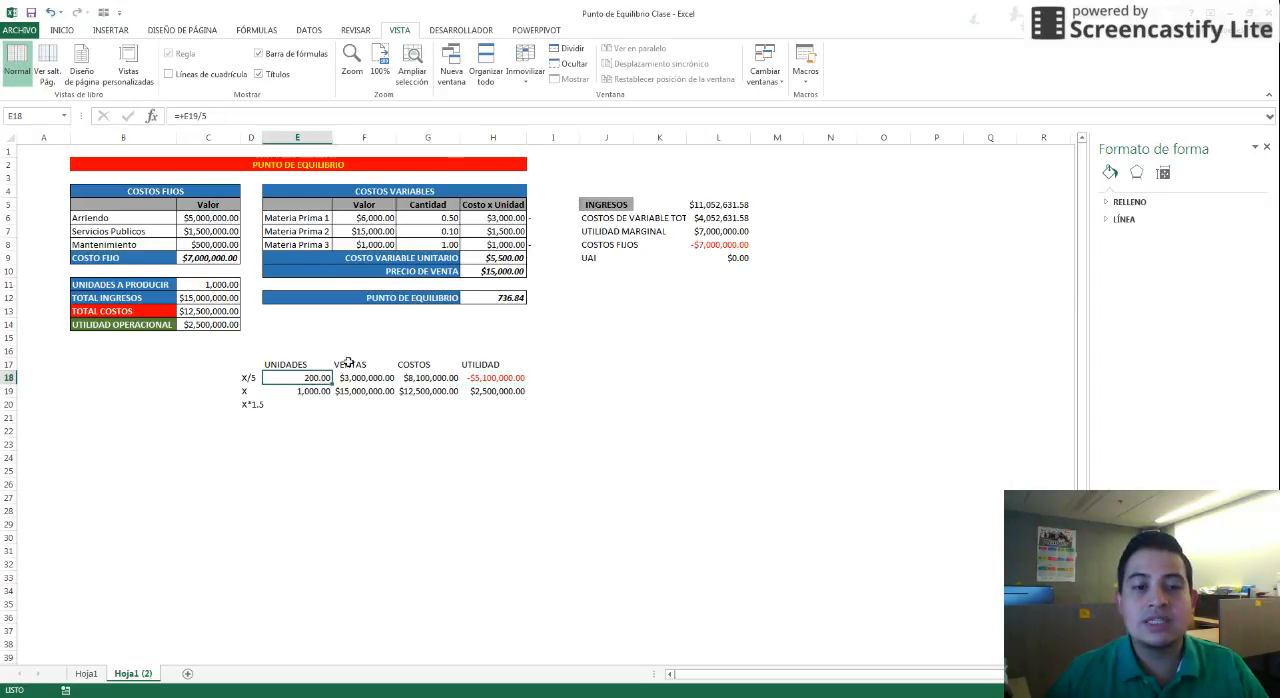
left_click(497, 298)
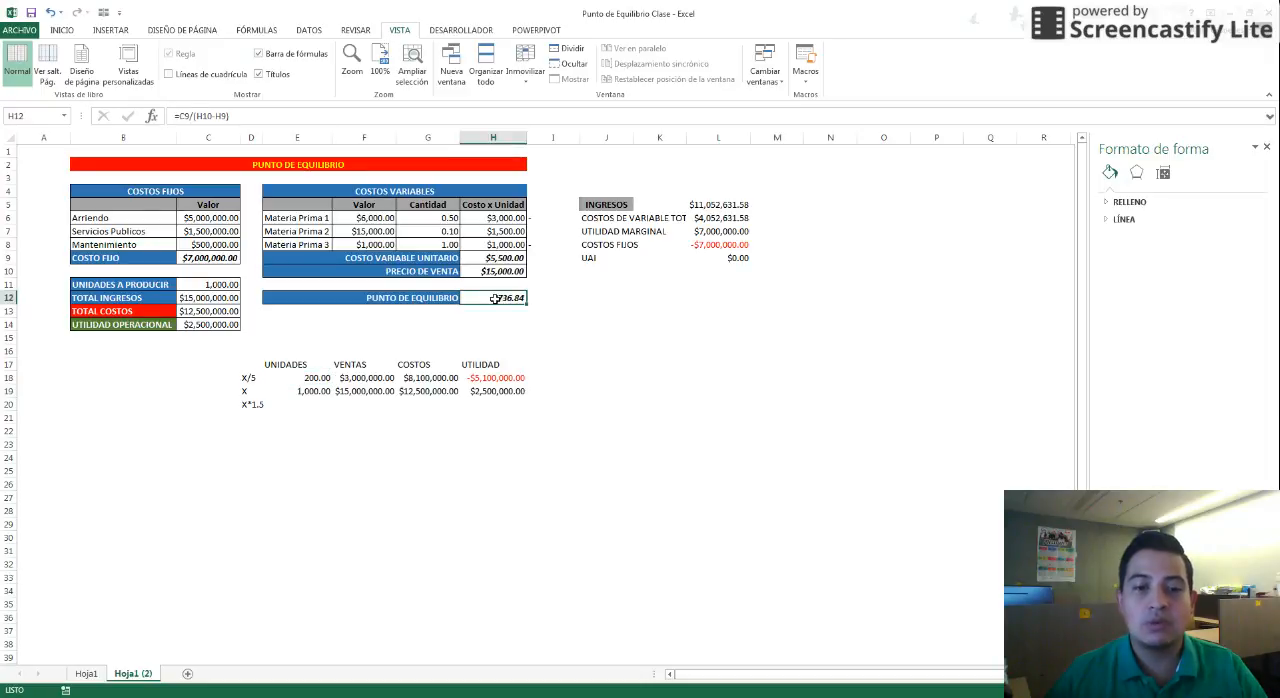
left_click(437, 378)
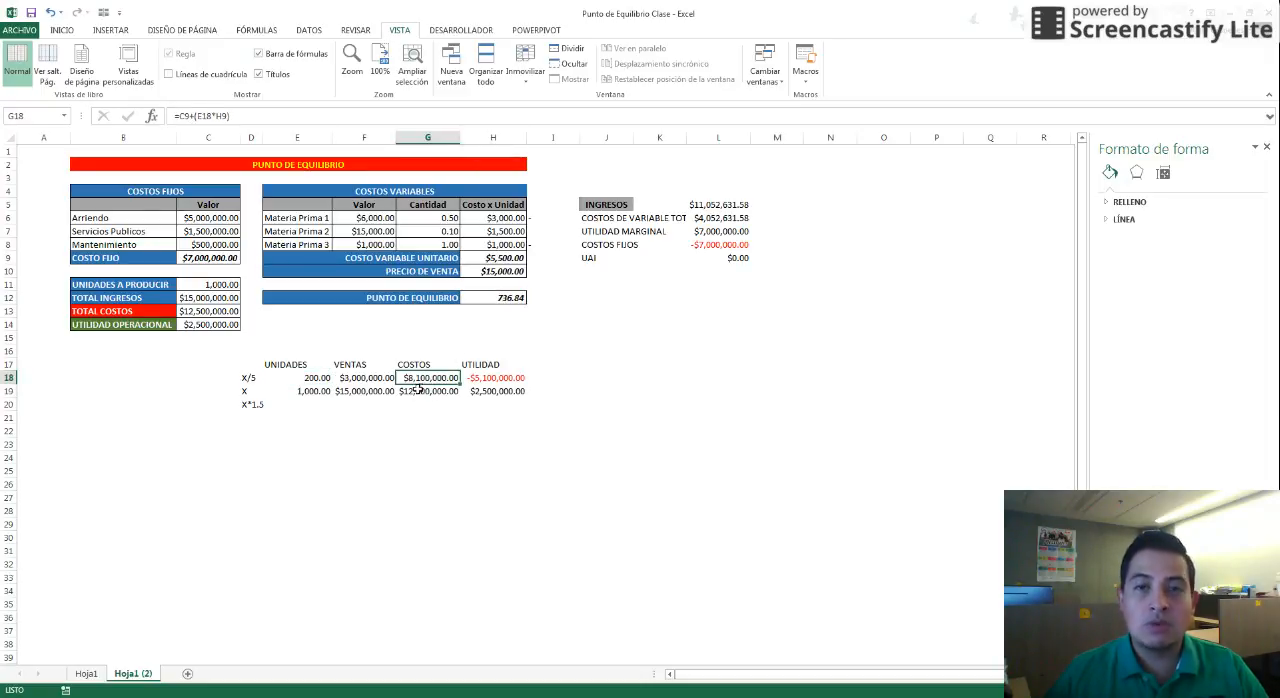
left_click(312, 402)
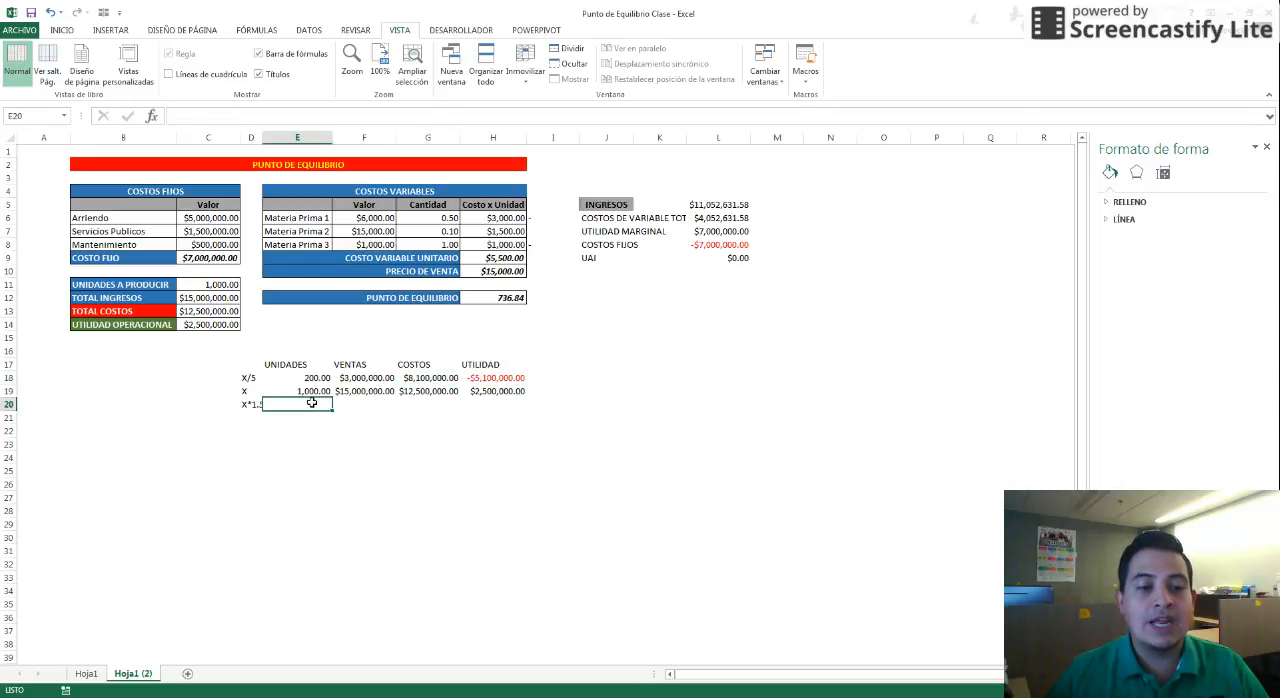
Calculate the X*1.5 row's UNIDADES as the X row's units times 1.5: =+E19*1.5
type("+")
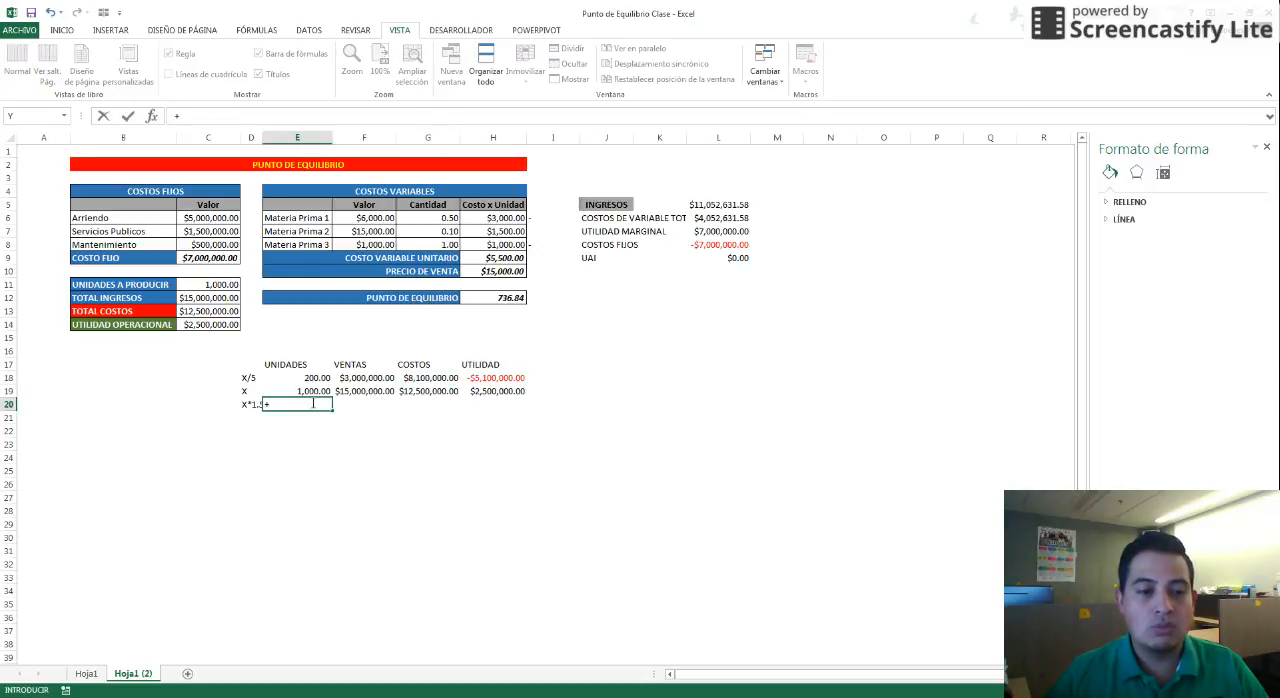
key("Up")
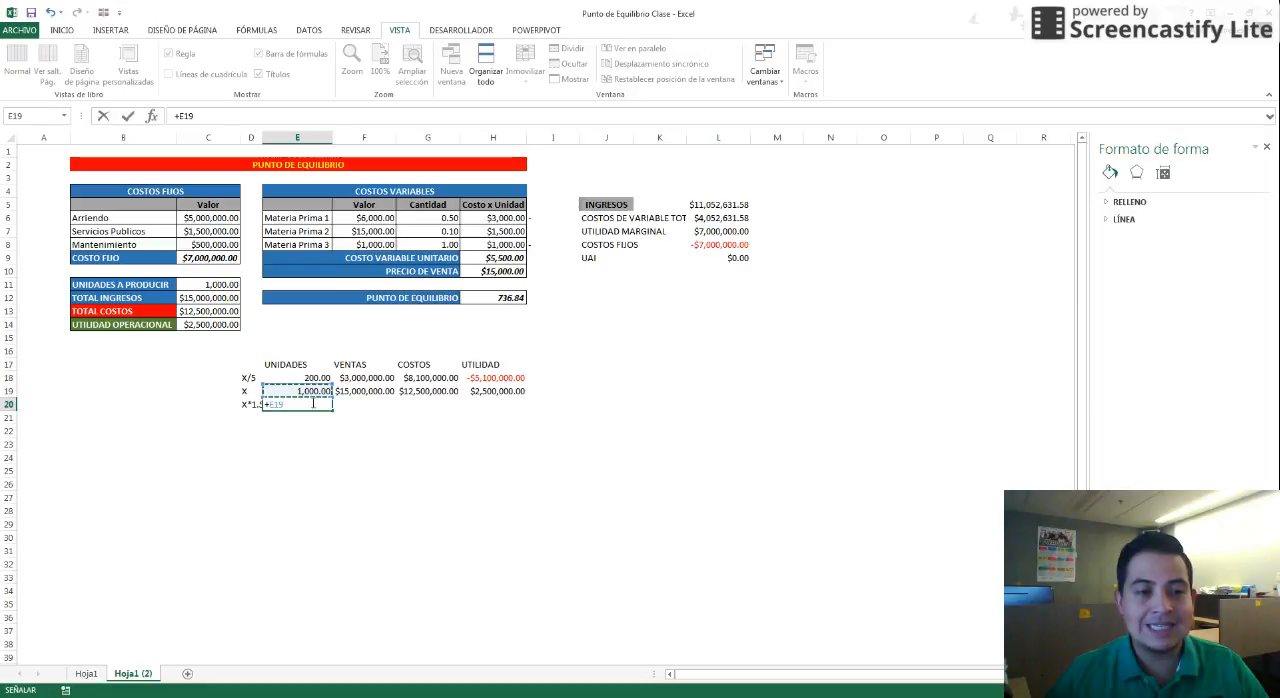
type("*1.")
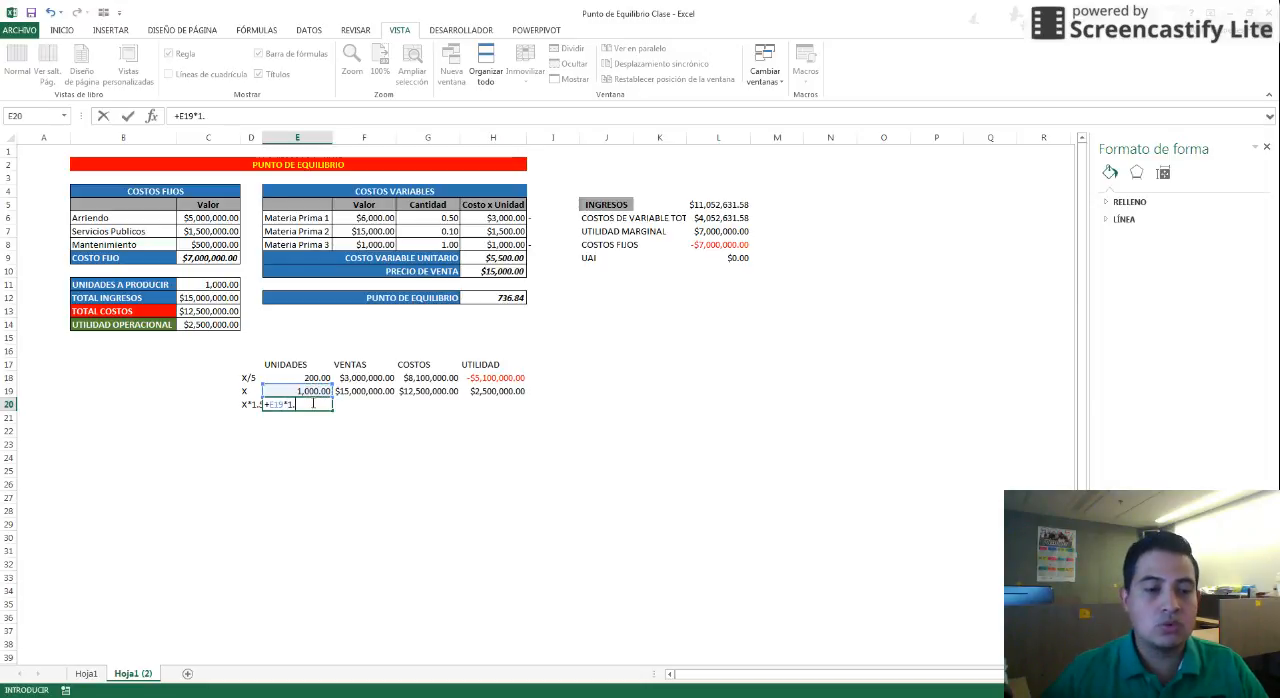
type("5")
key("Return")
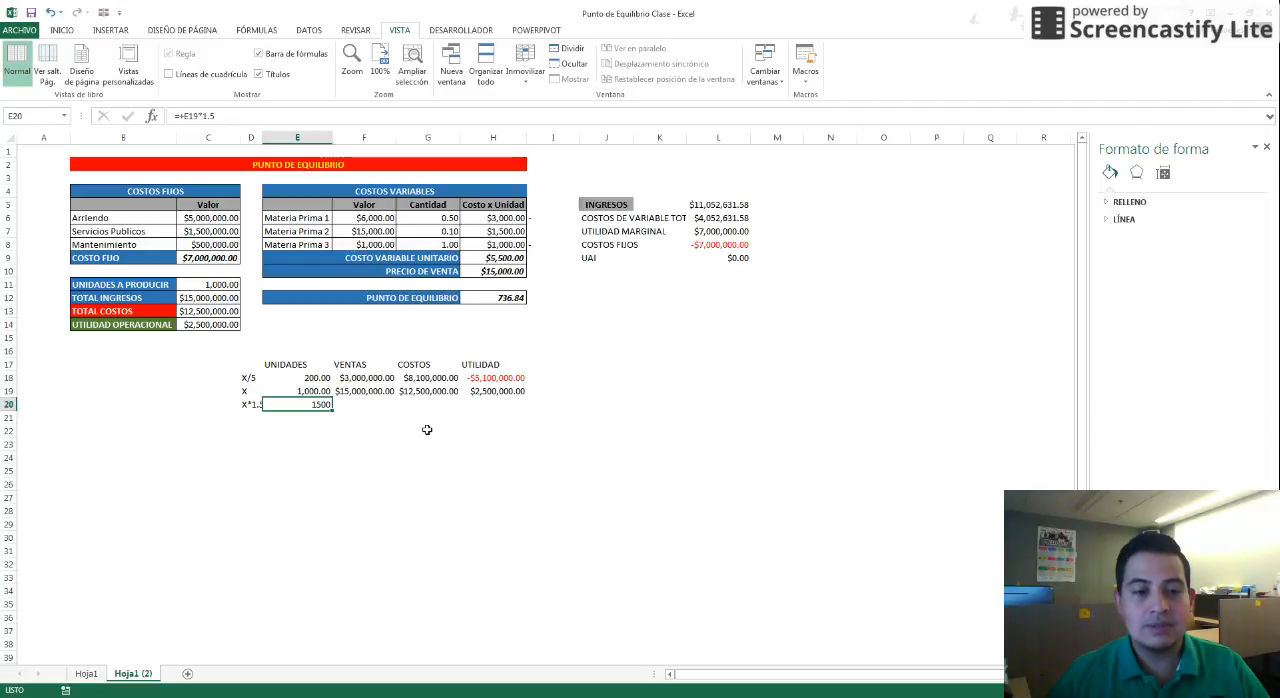
Calculate the X*1.5 row's VENTAS as its units times the sale price: =+E20*H10
left_click_drag(318, 378, 476, 376)
left_click(378, 408)
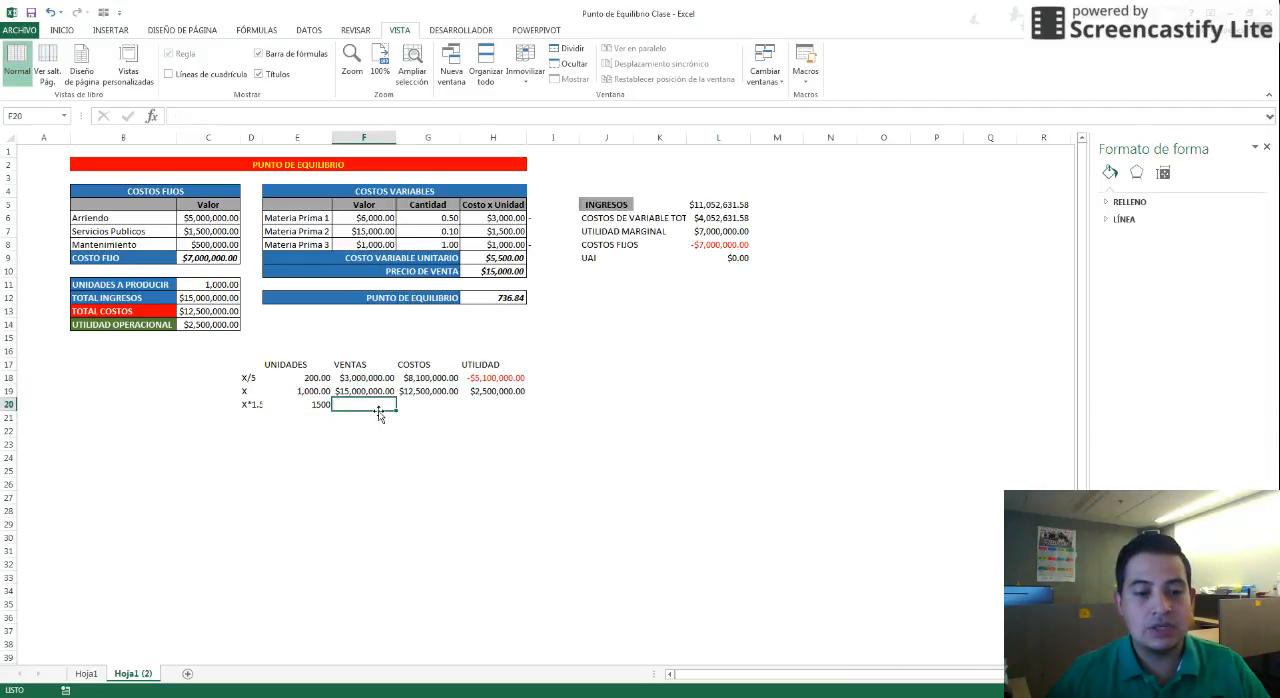
type("+")
key("Left")
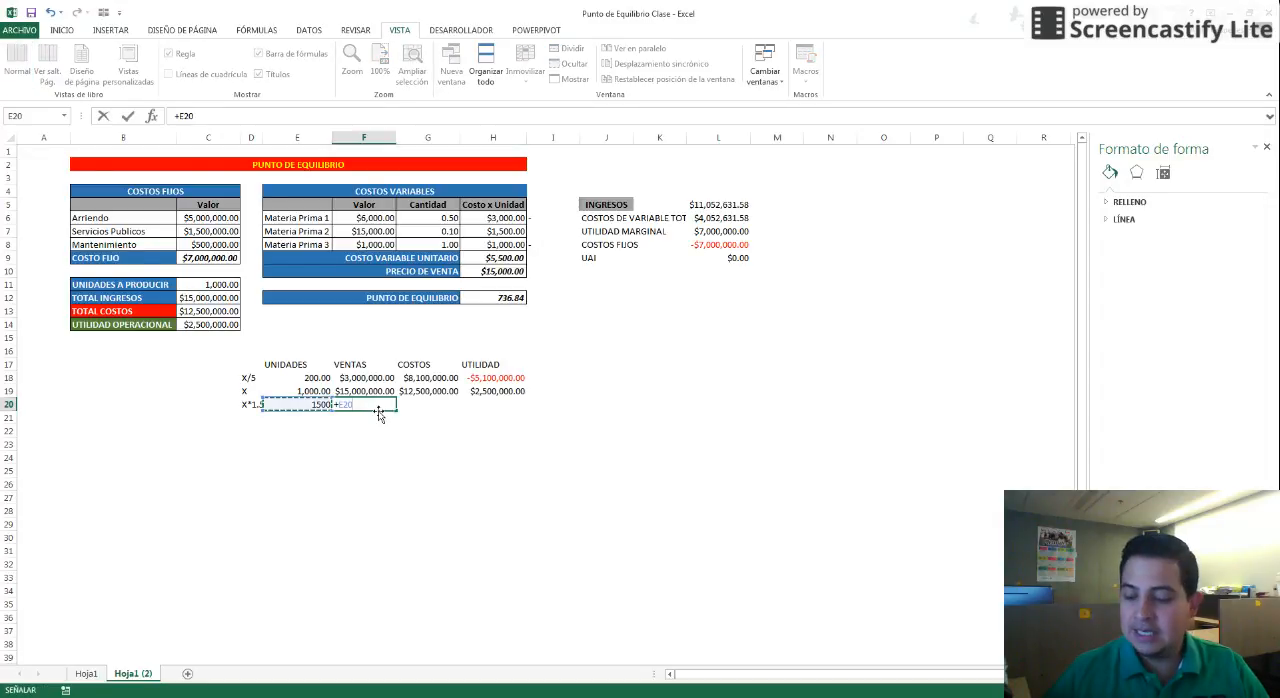
type("*")
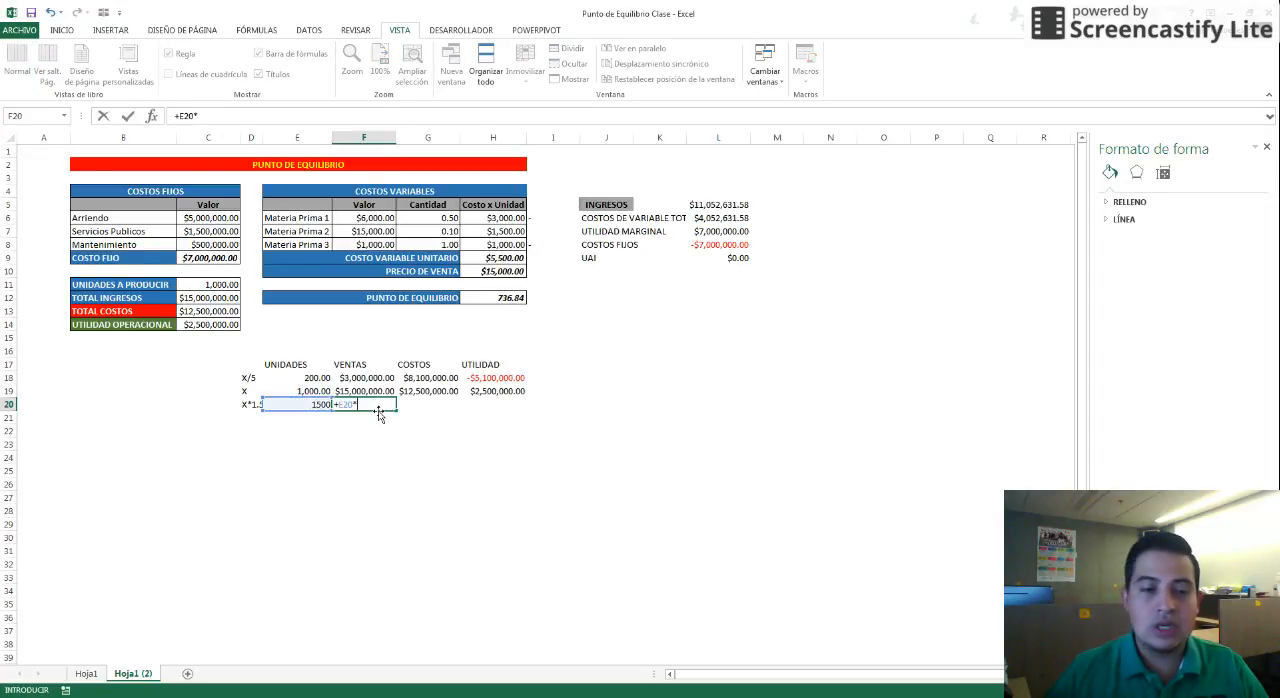
left_click(487, 272)
key("Return")
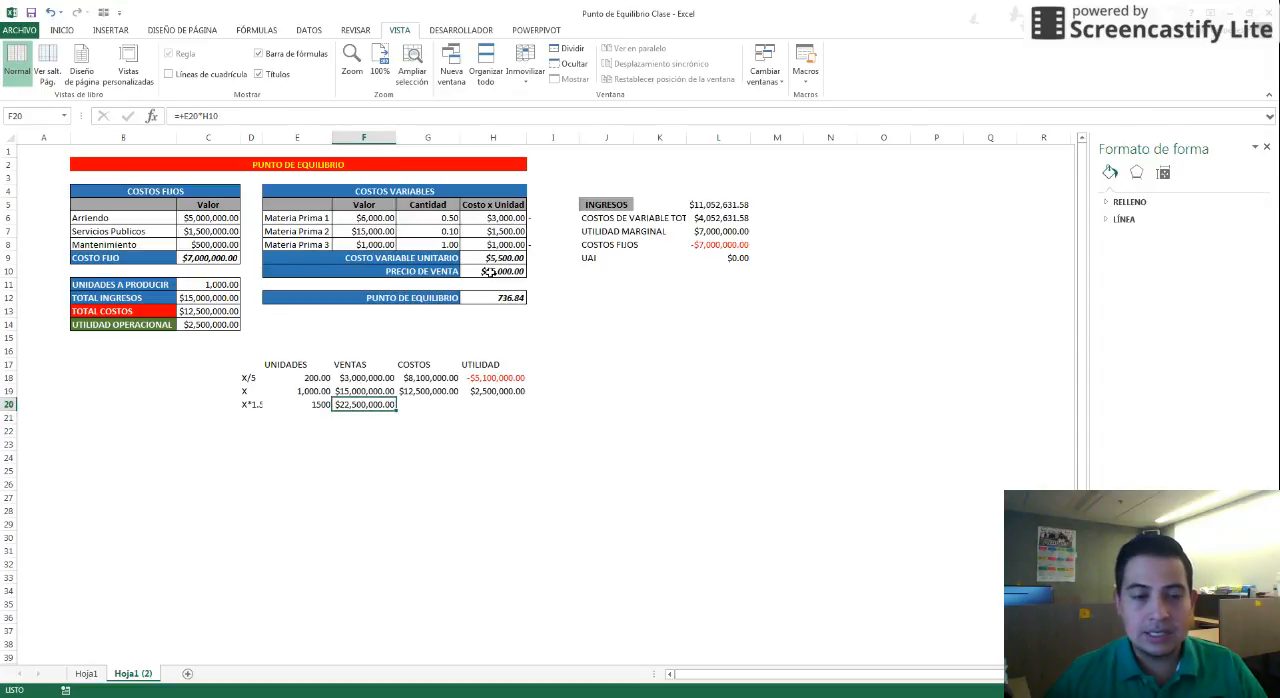
key("Right")
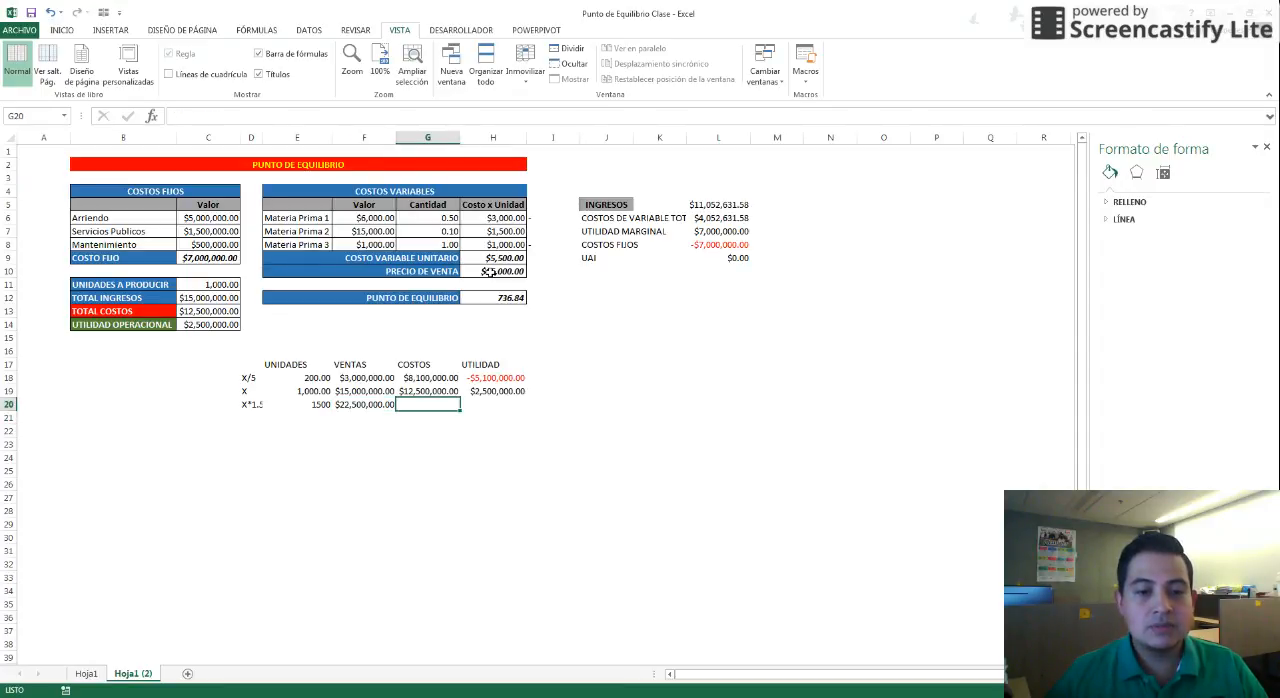
type("+")
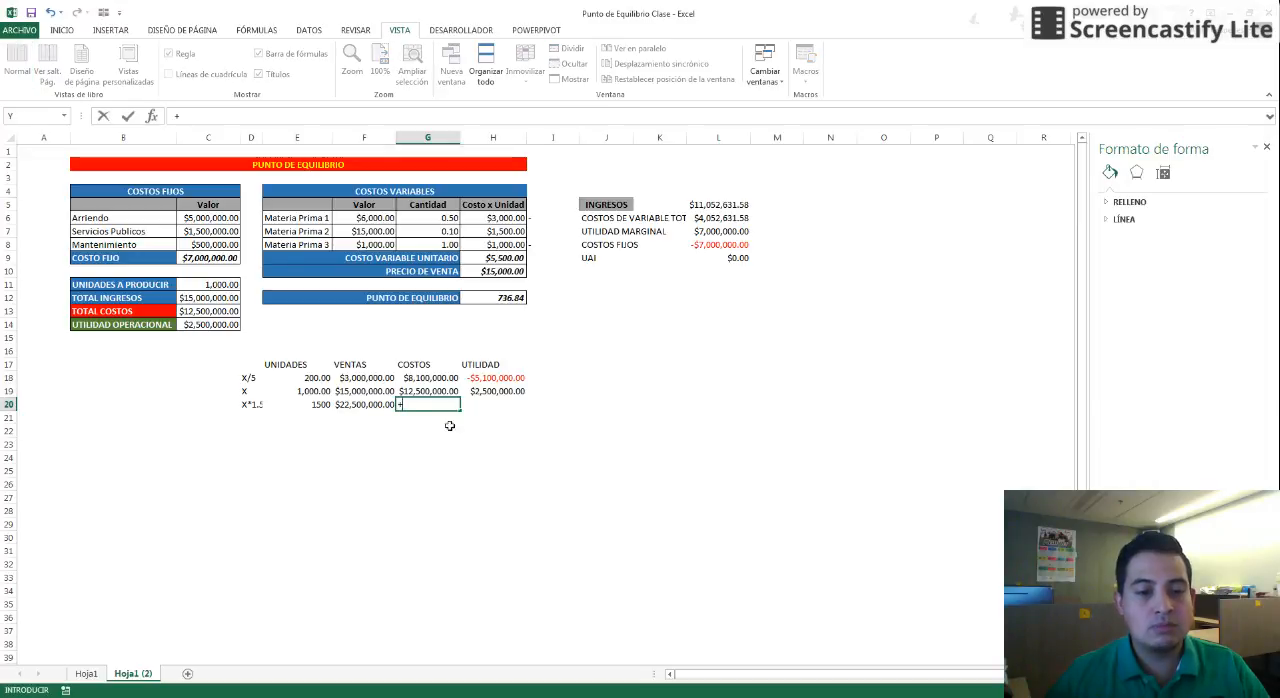
left_click(323, 405)
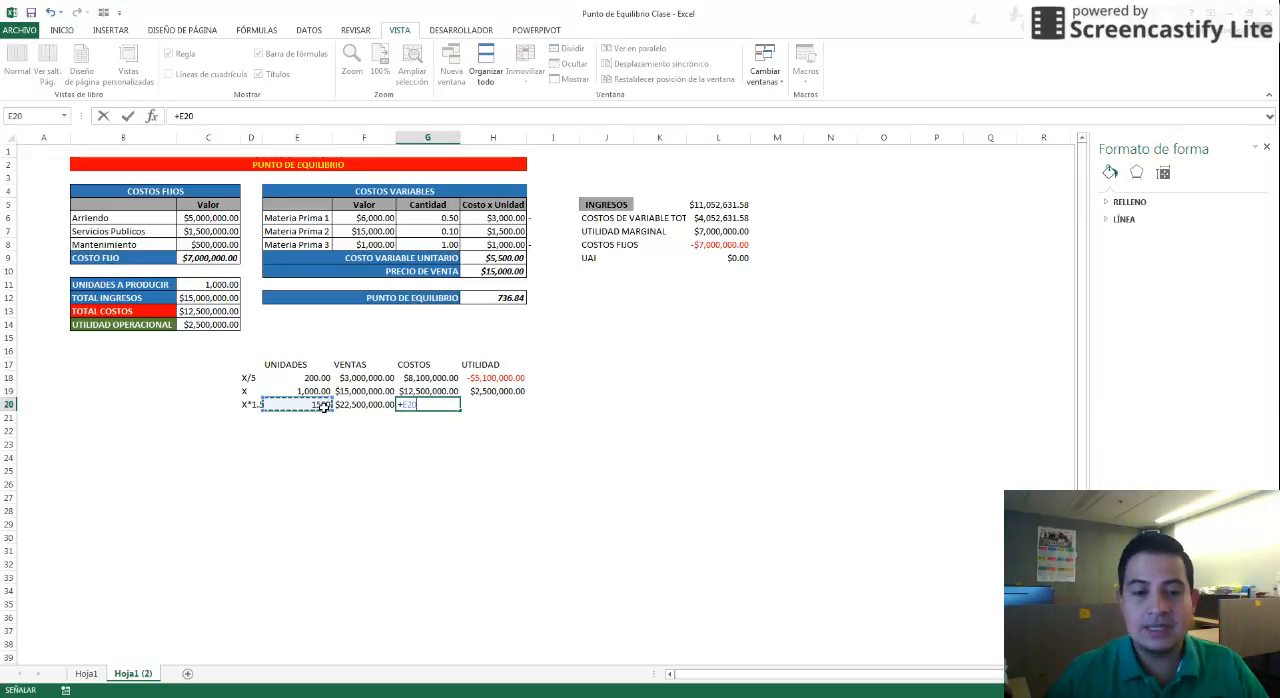
key("BackSpace")
key("BackSpace")
key("BackSpace")
key("BackSpace")
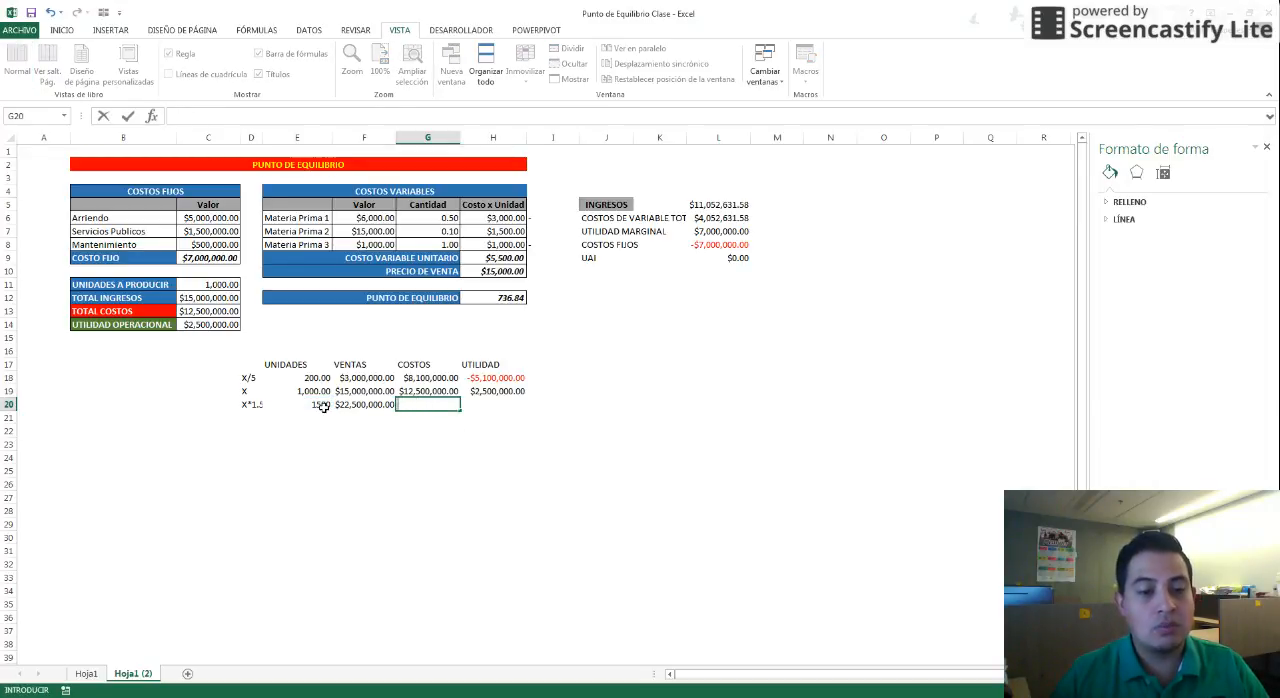
Calculate the X*1.5 row's COSTOS as fixed cost plus units times unit variable cost: =C9+(E20*H9)
type("=")
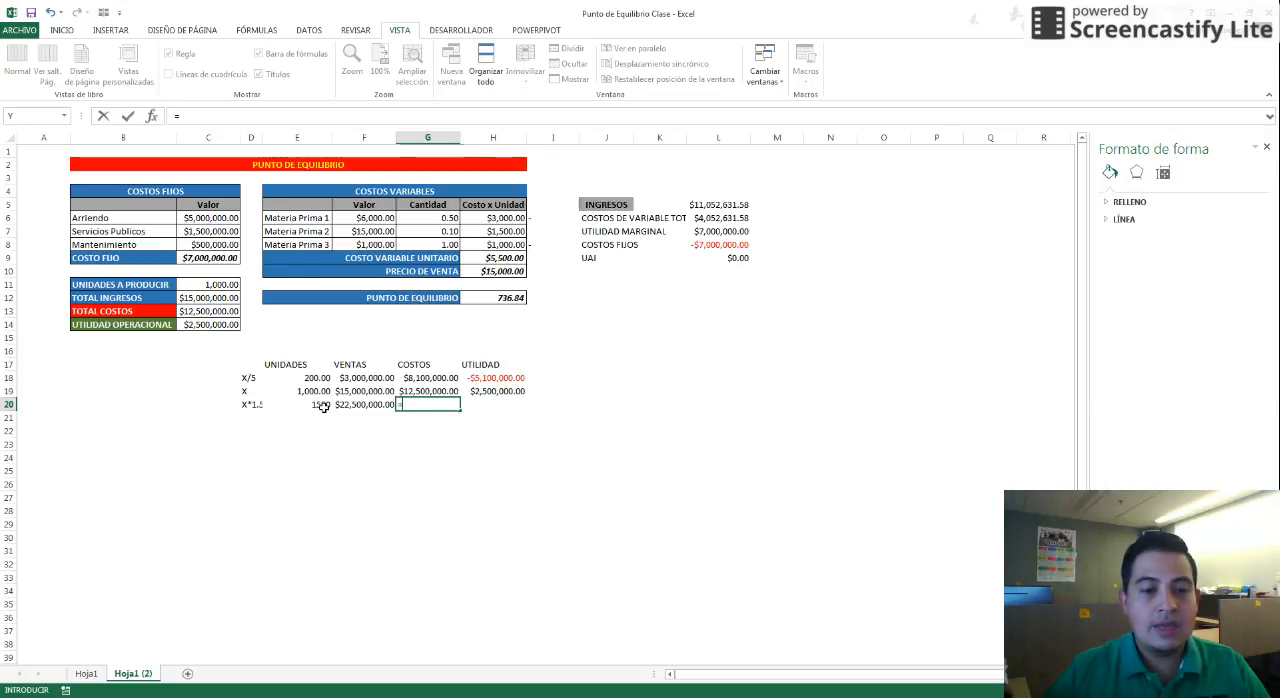
left_click(216, 258)
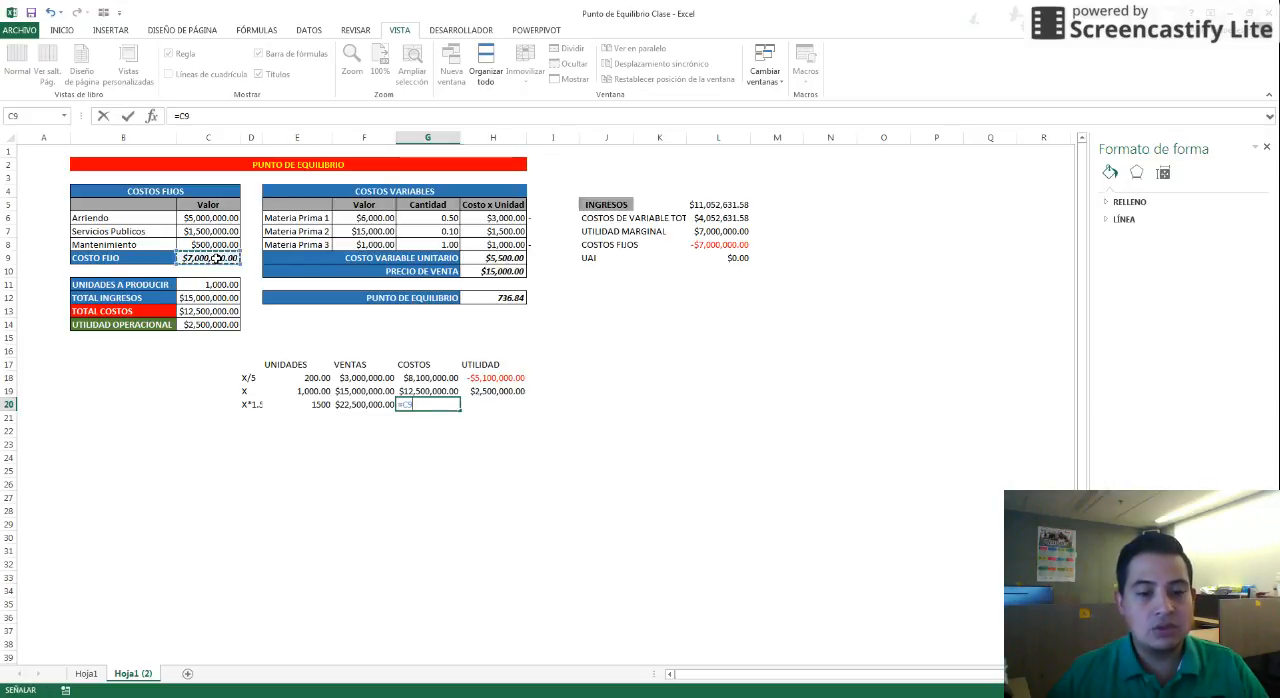
type("+(")
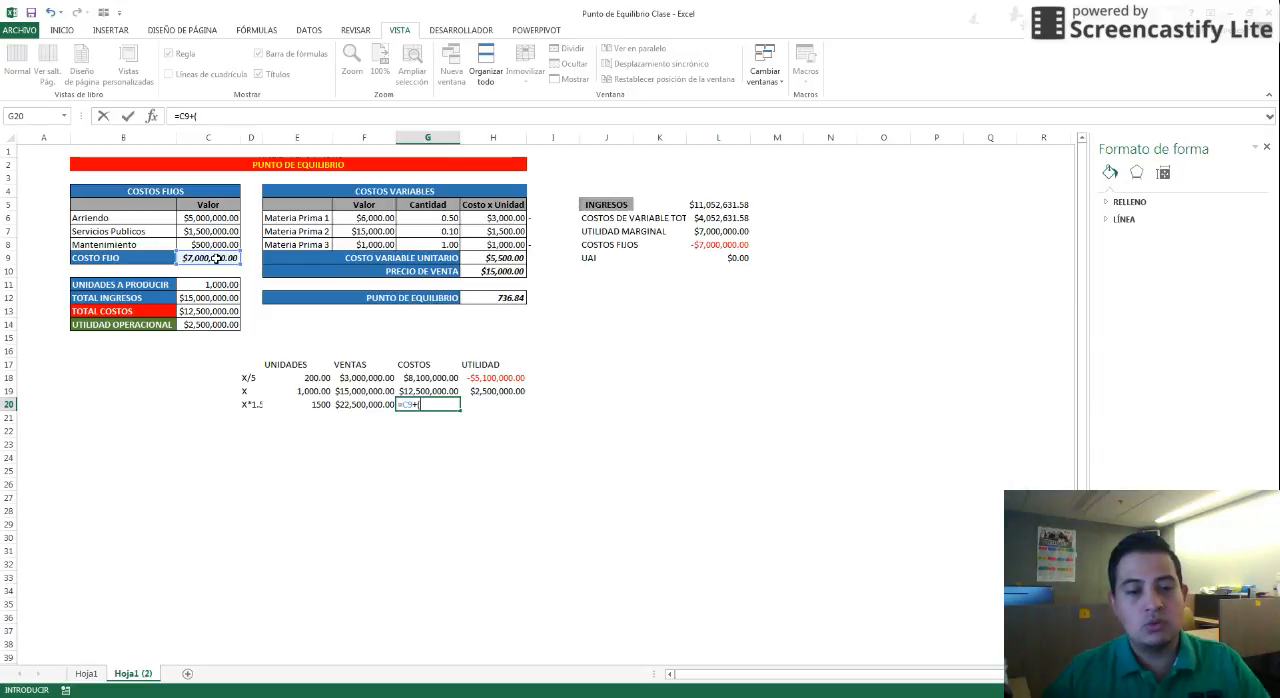
left_click(320, 405)
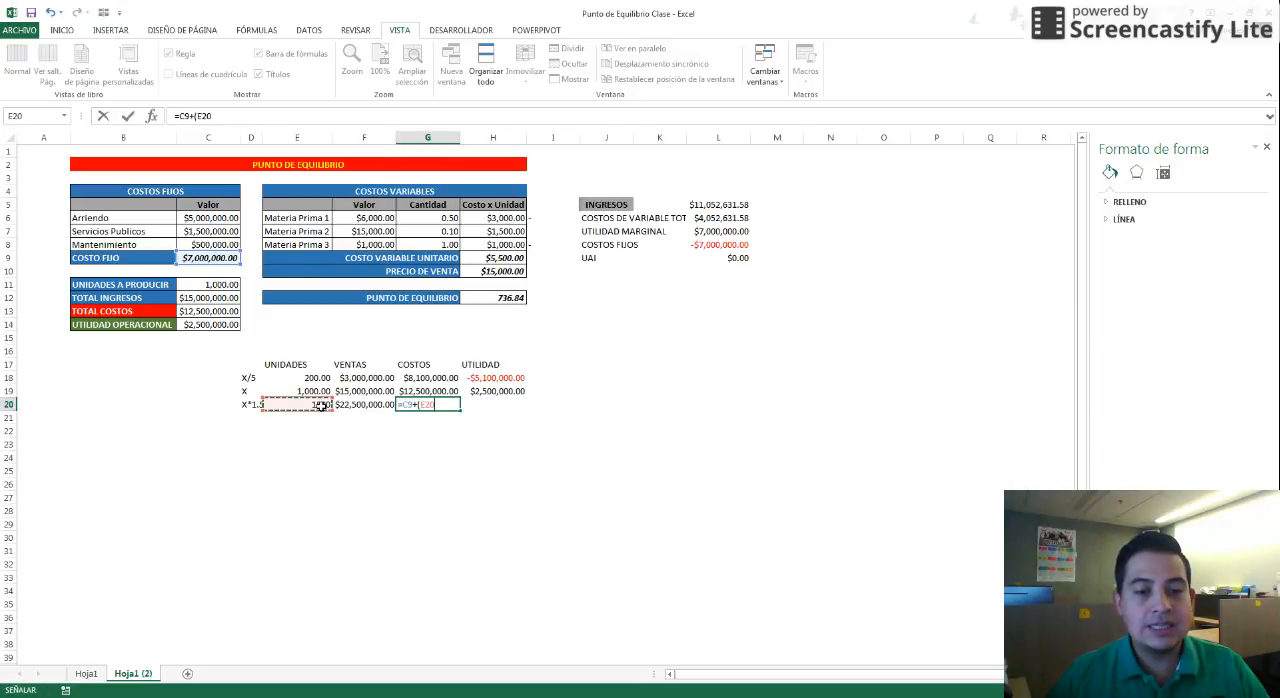
type("*")
left_click(500, 258)
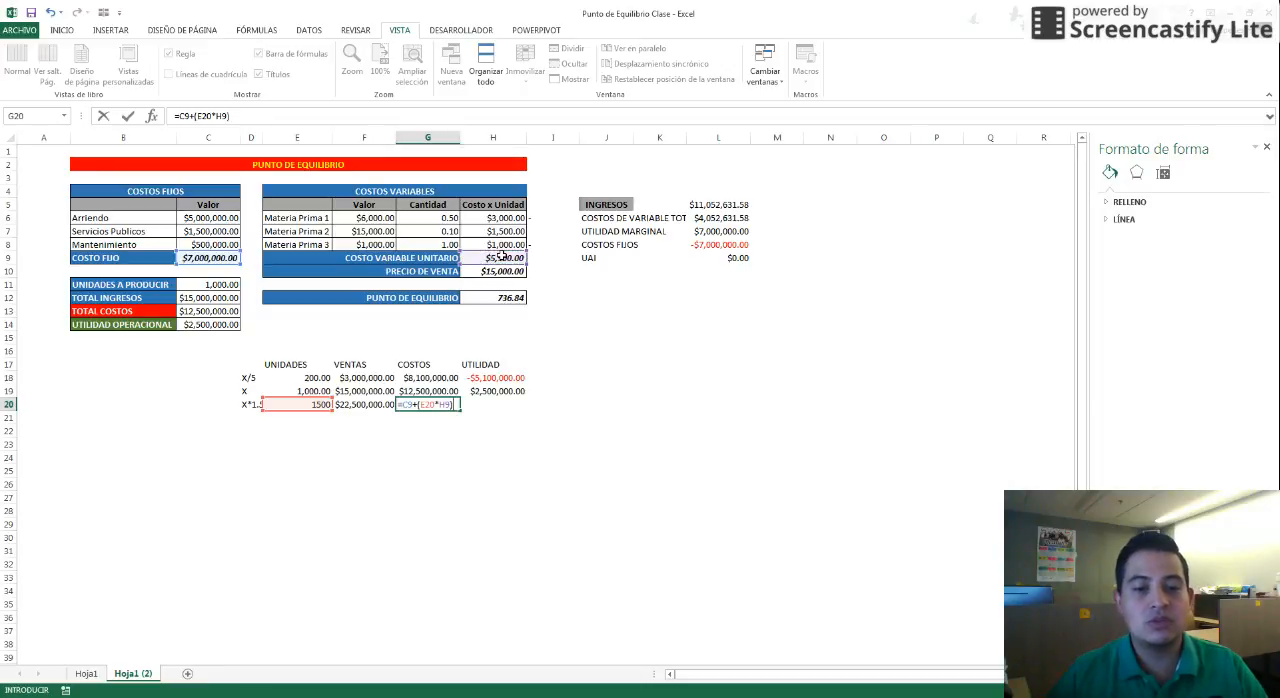
key("Return")
key("Up")
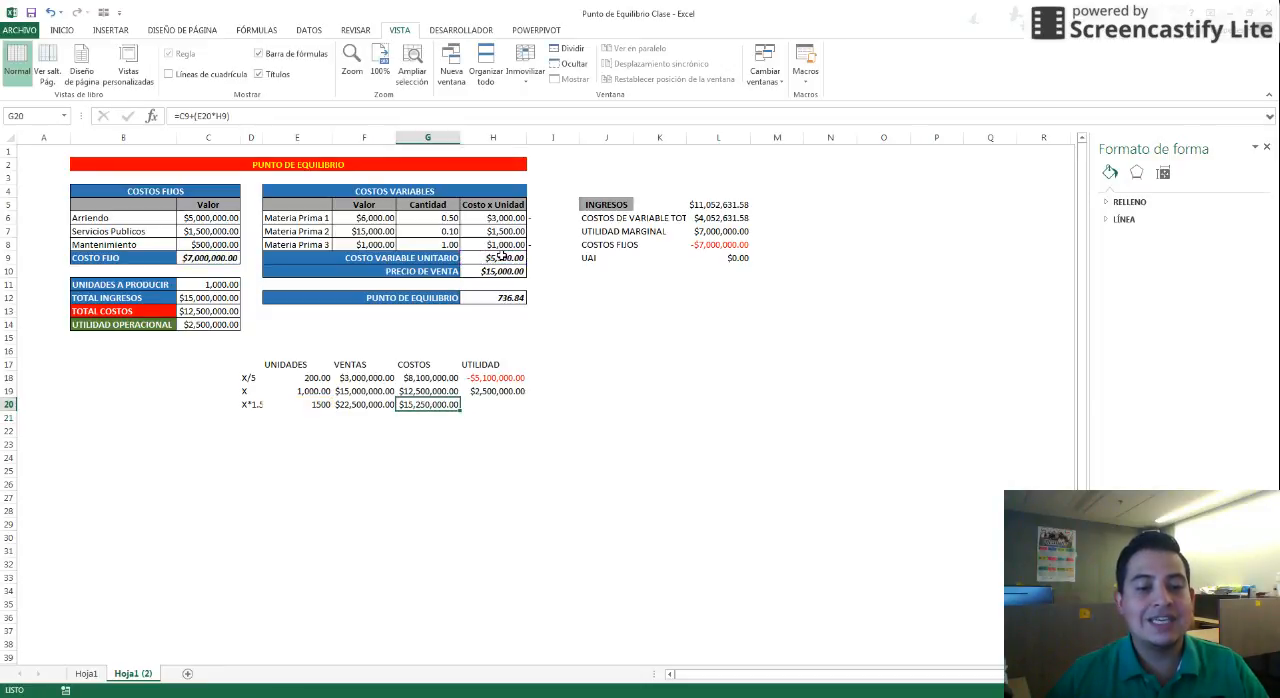
Calculate the X*1.5 row's UTILIDAD as its sales minus its costs: =+F20-G20
key("Right")
type("+")
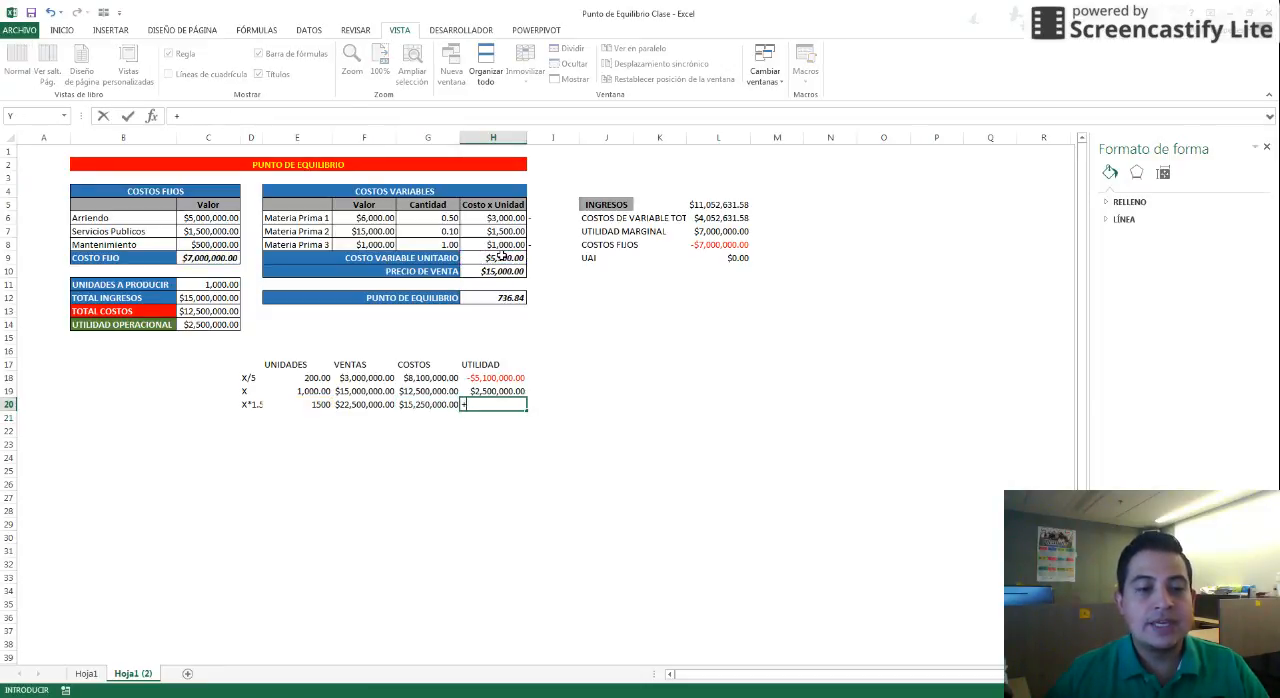
key("Left")
key("Left")
type("-")
key("Left")
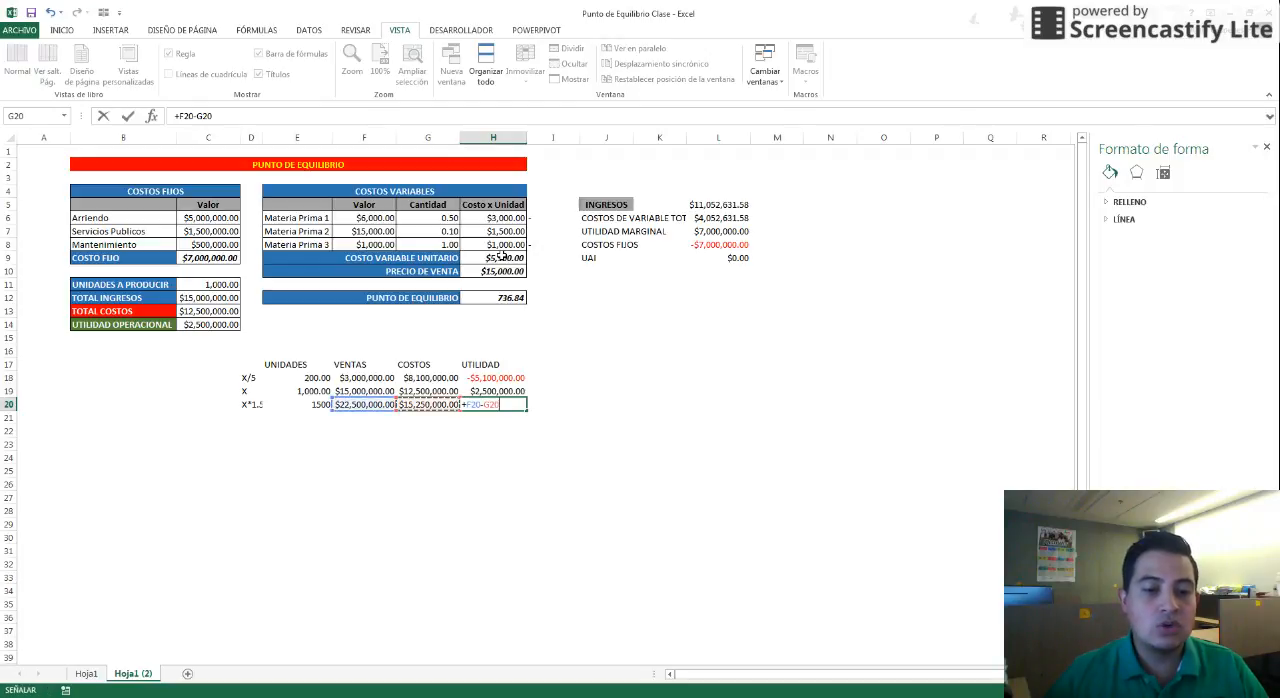
key("Return")
key("Up")
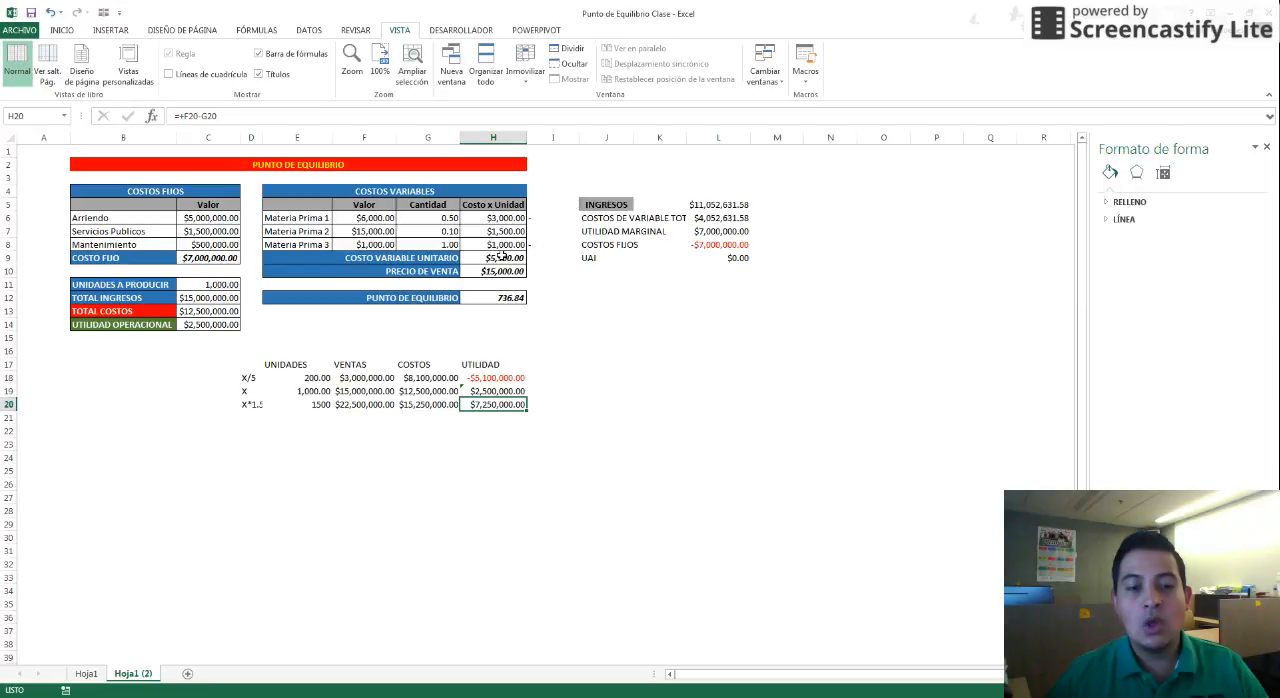
Review the X*1.5 row's formulas against the break-even formula and select the whole sensitivity table
left_click(312, 406)
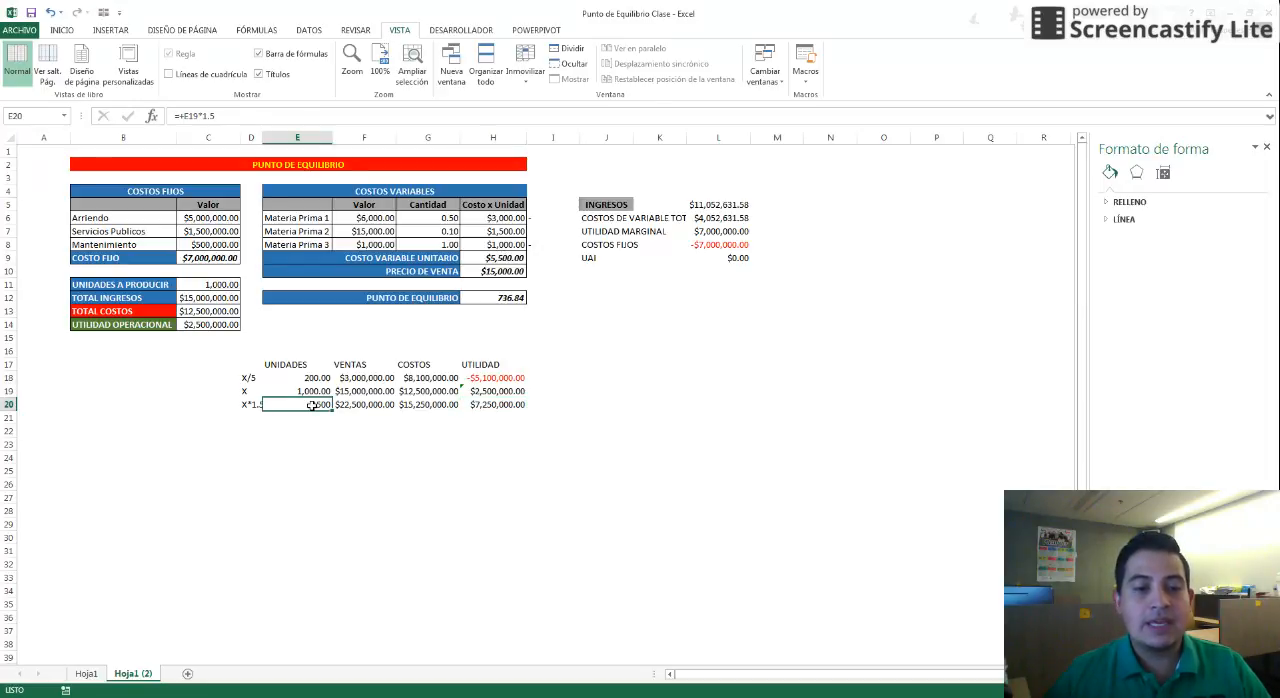
left_click(492, 299)
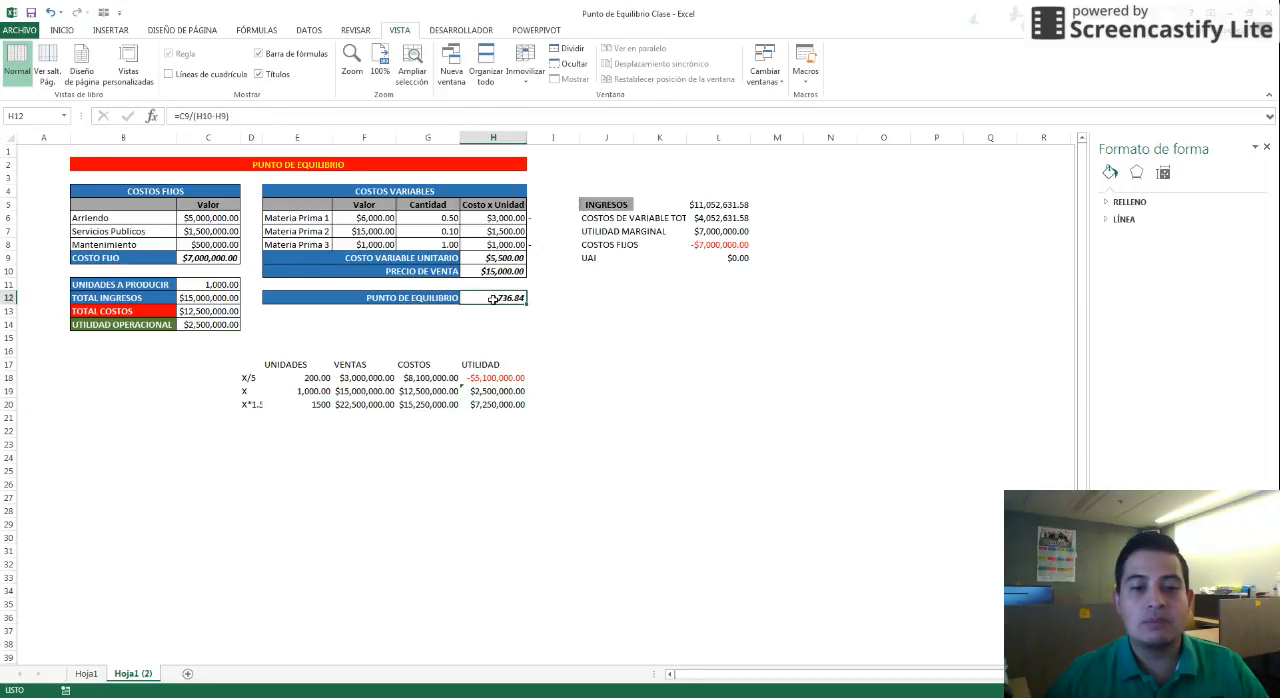
left_click(320, 405)
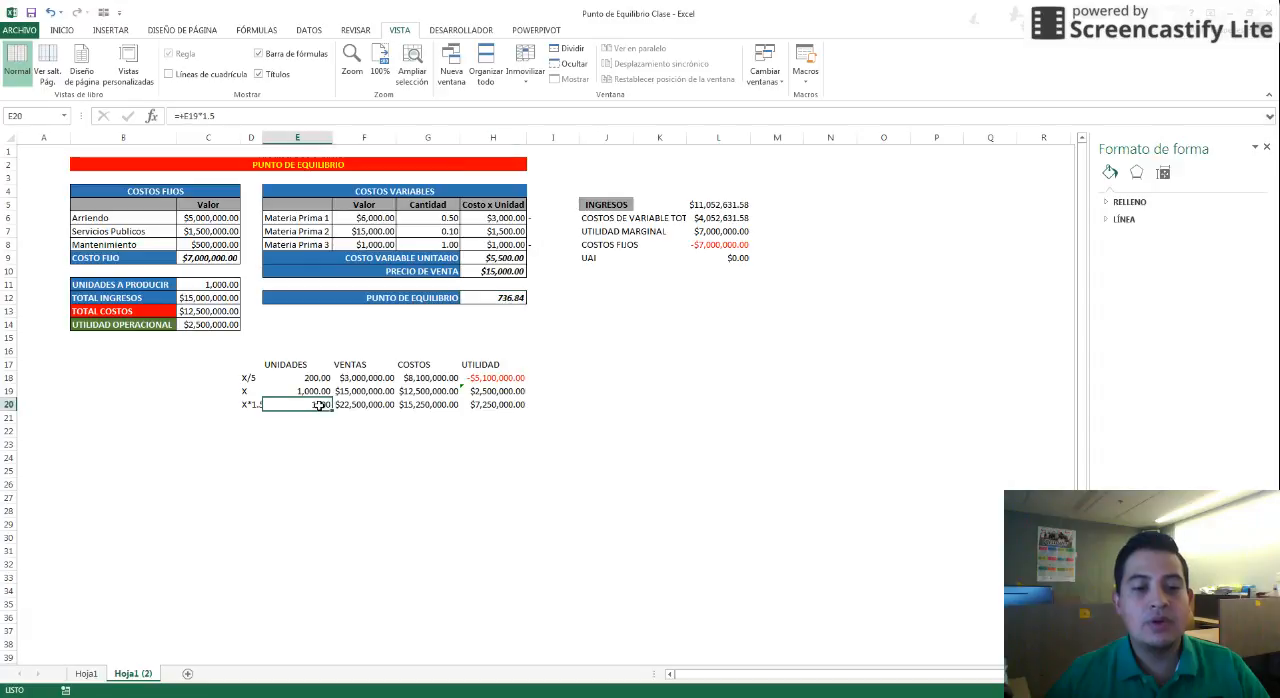
left_click(412, 405)
left_click(482, 405)
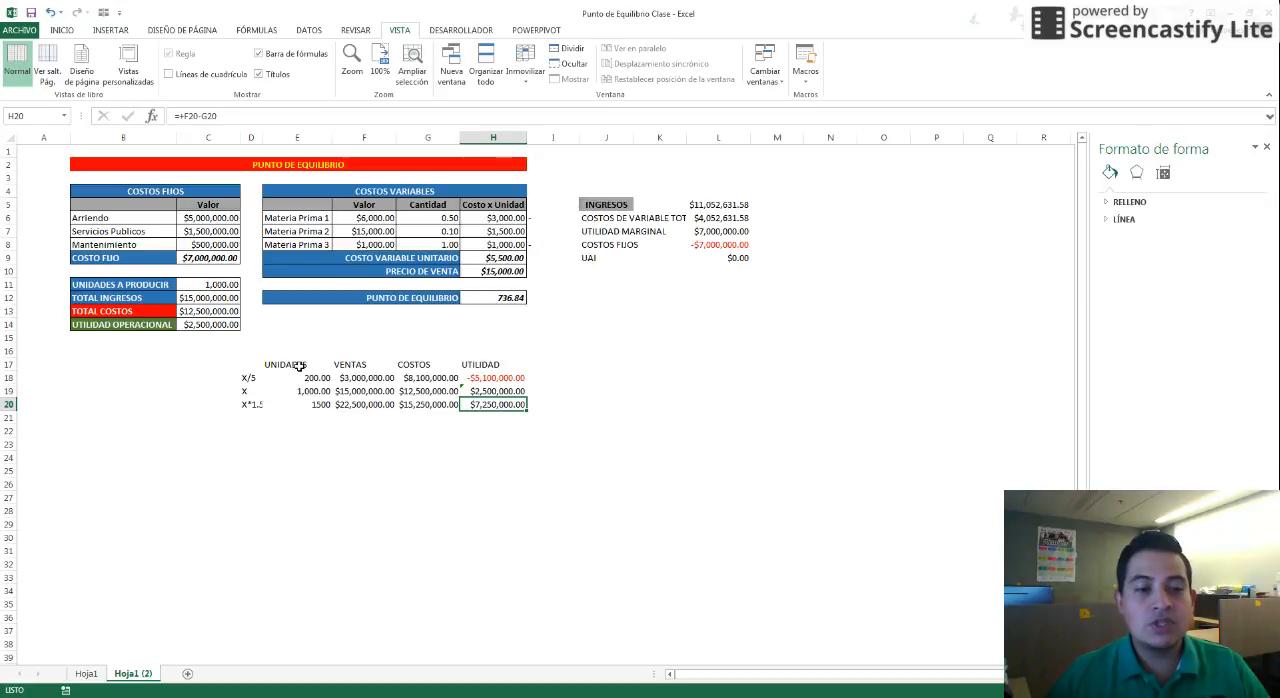
left_click_drag(299, 367, 485, 402)
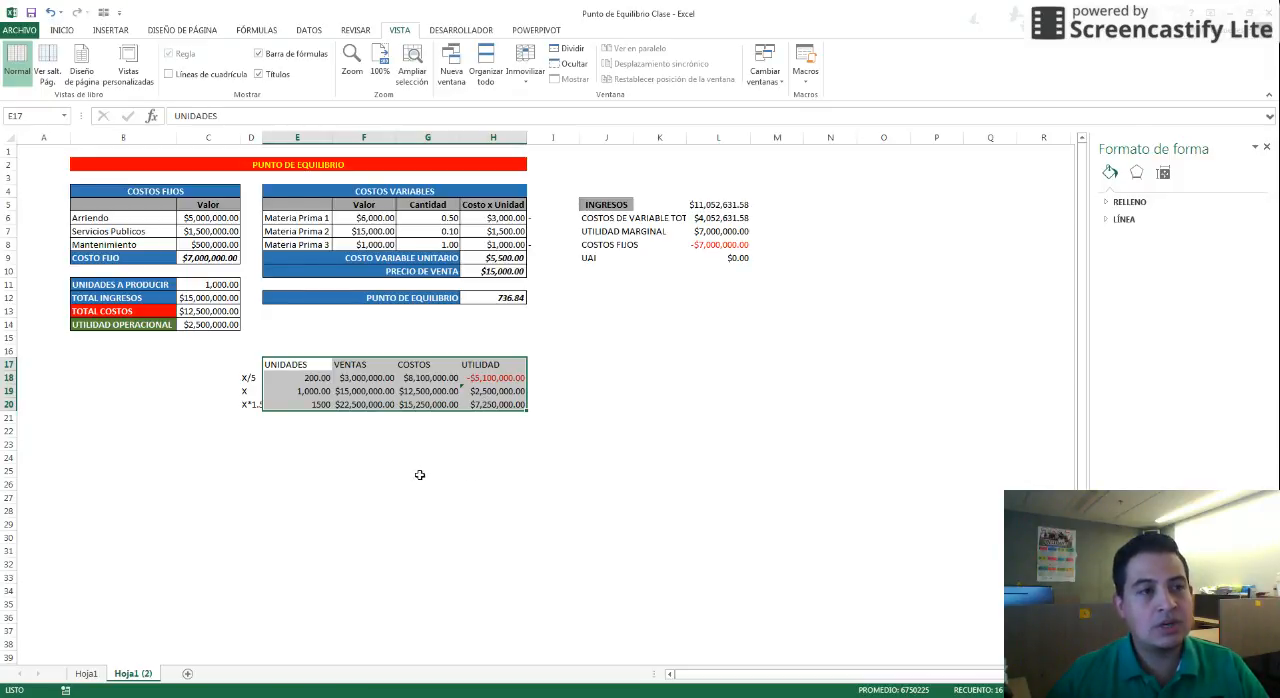
left_click(1060, 692)
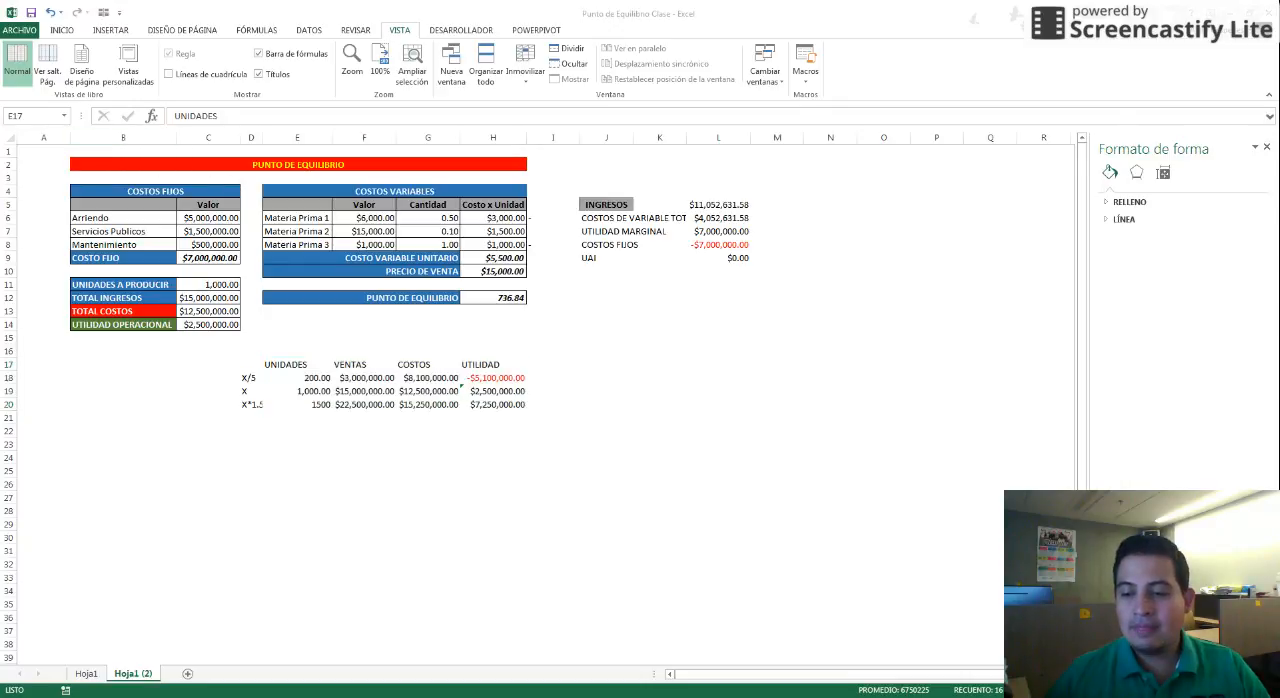